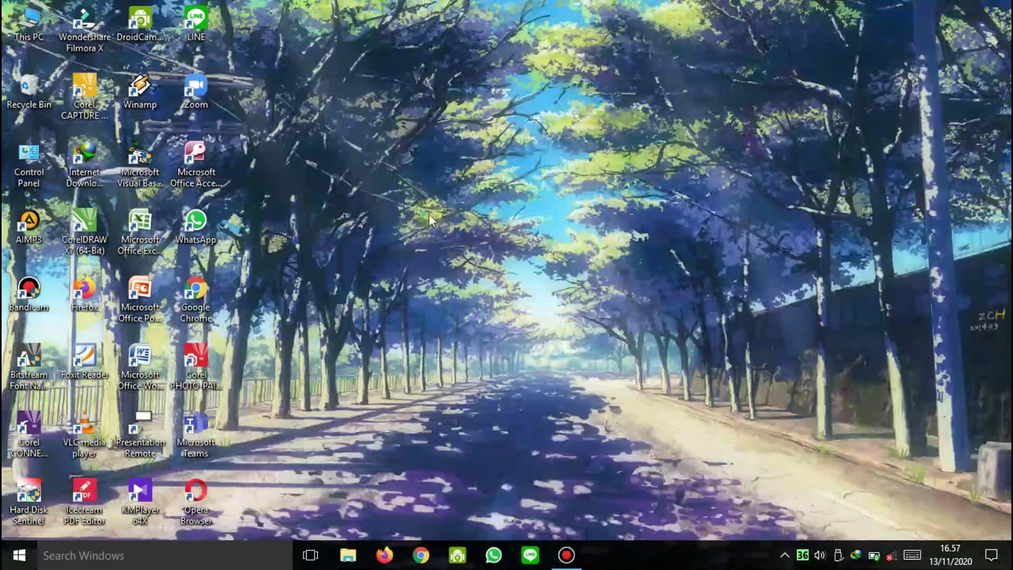
- Open Microsoft Access and start a new blank database
click(194, 151)
double_click(194, 151)
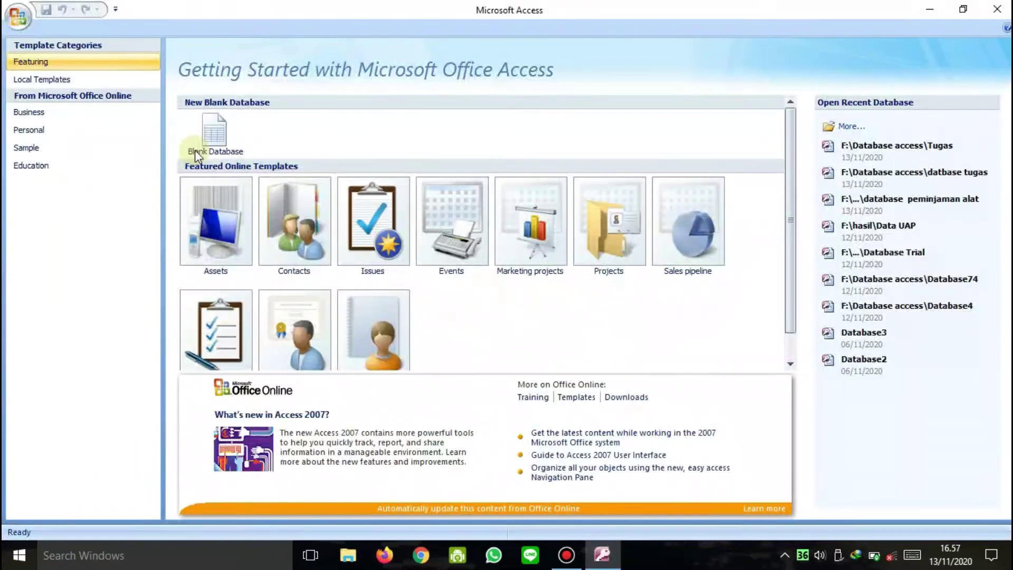
click(215, 133)
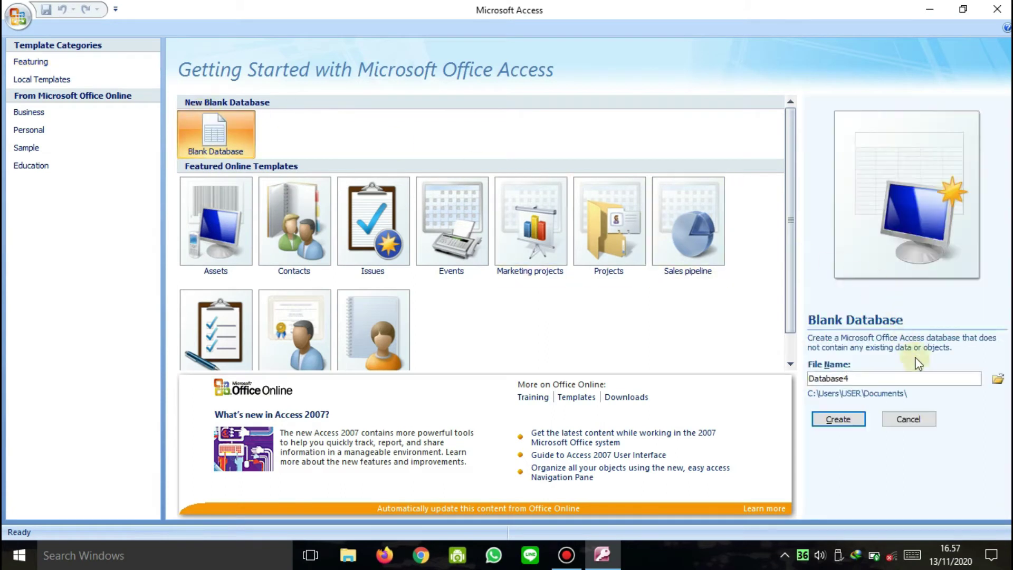
- Choose the Database access folder on Local Disk (F:) as the location for the new database
click(999, 380)
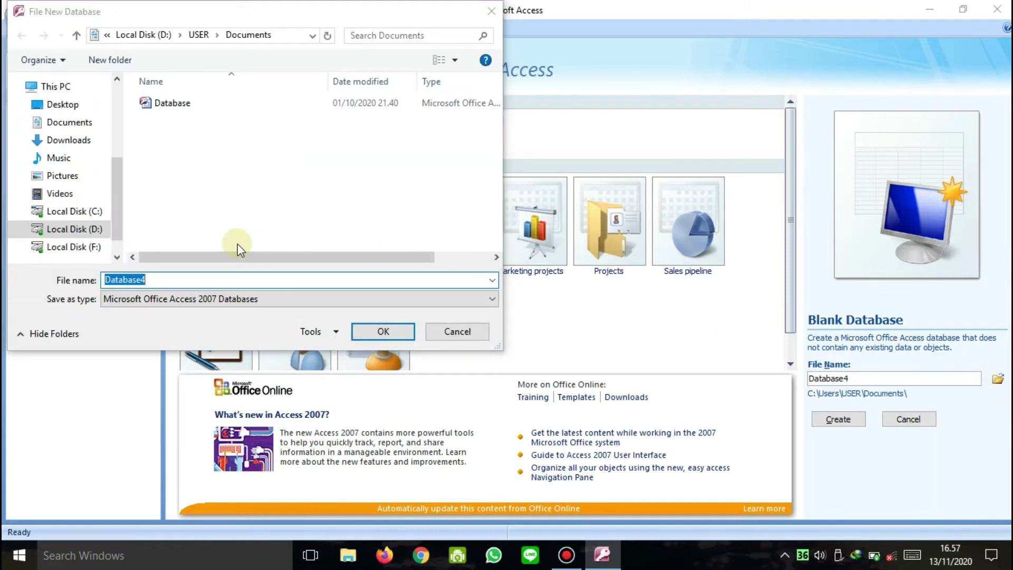
click(87, 248)
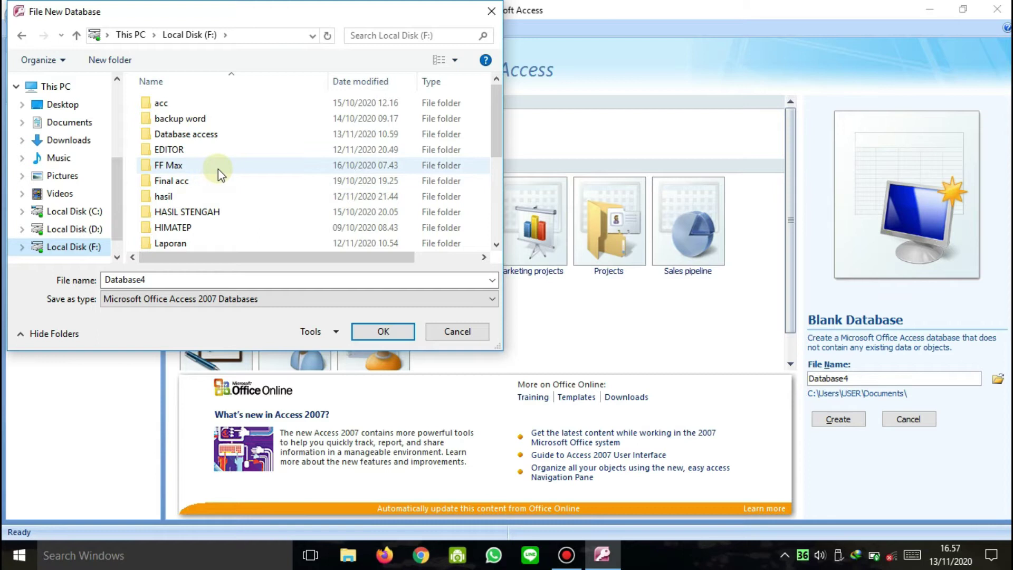
double_click(244, 134)
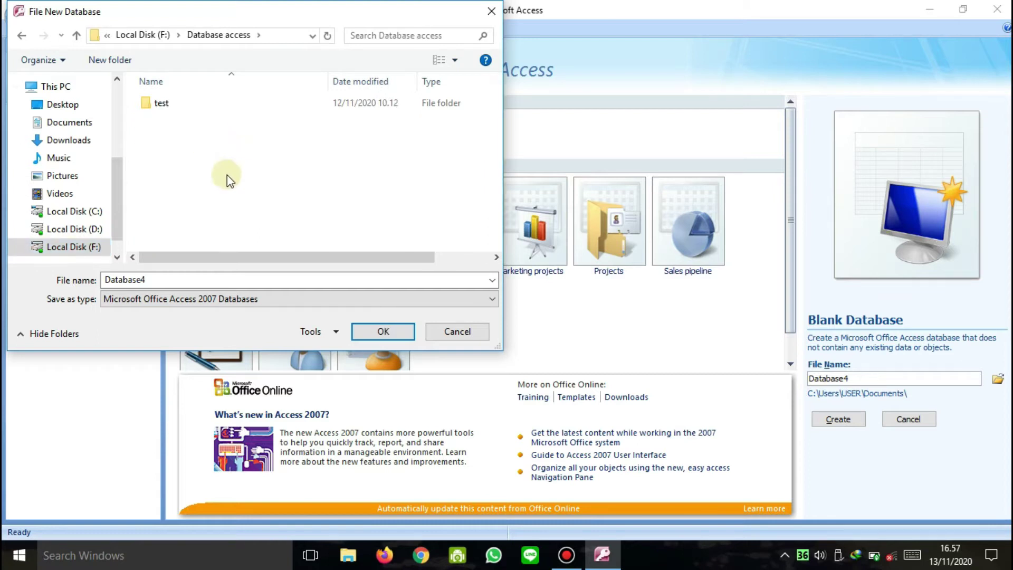
- Name the database "tugas ku", set its file type to Microsoft Office Access Databases (2002-2003 format), and create it
double_click(321, 280)
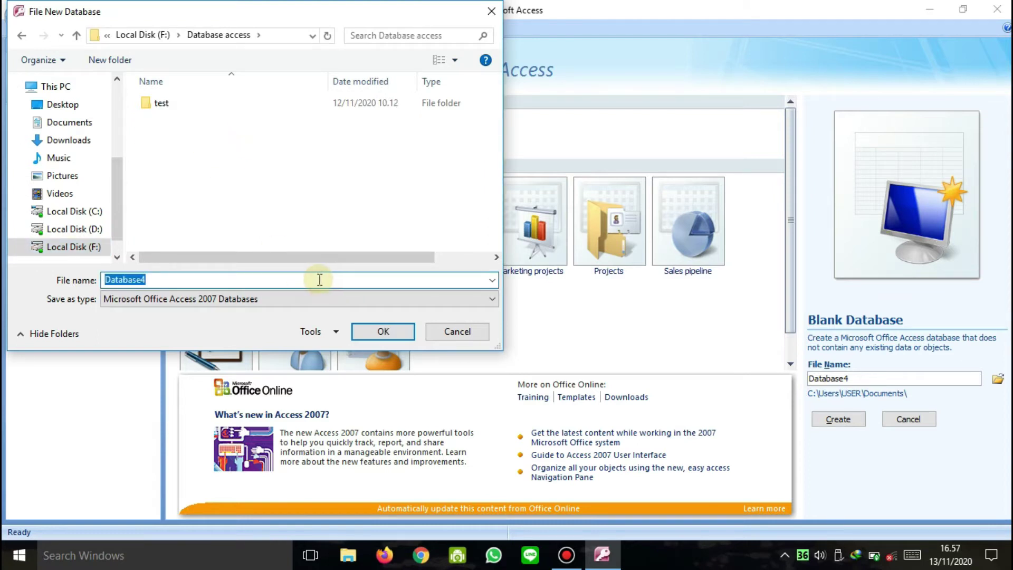
text(tuga)
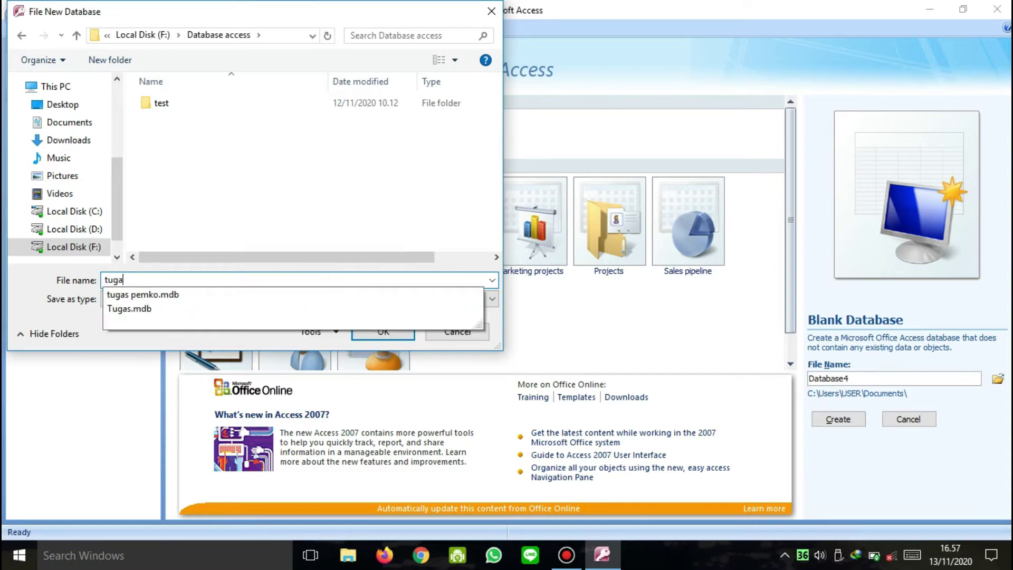
text(s ku)
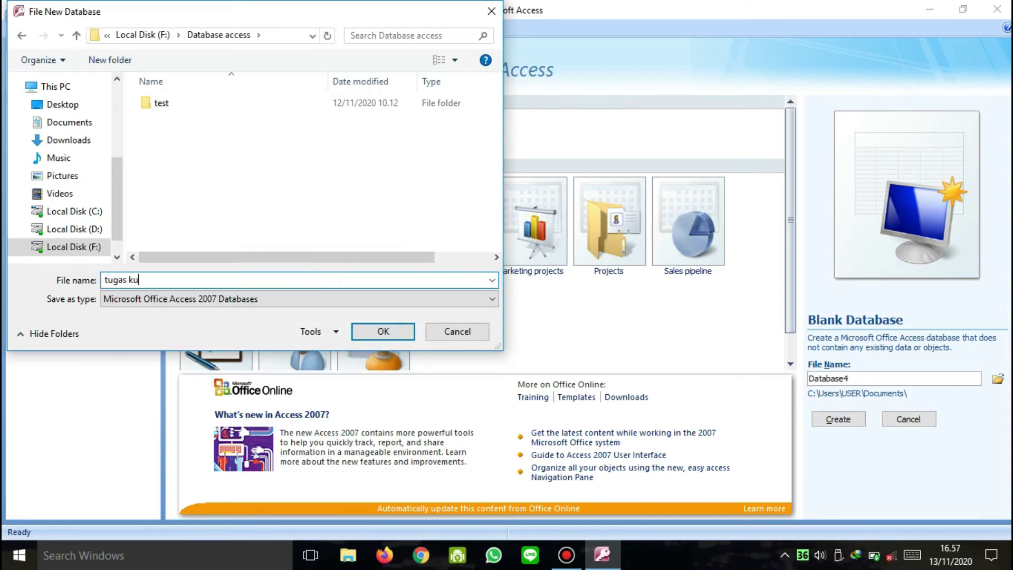
click(337, 299)
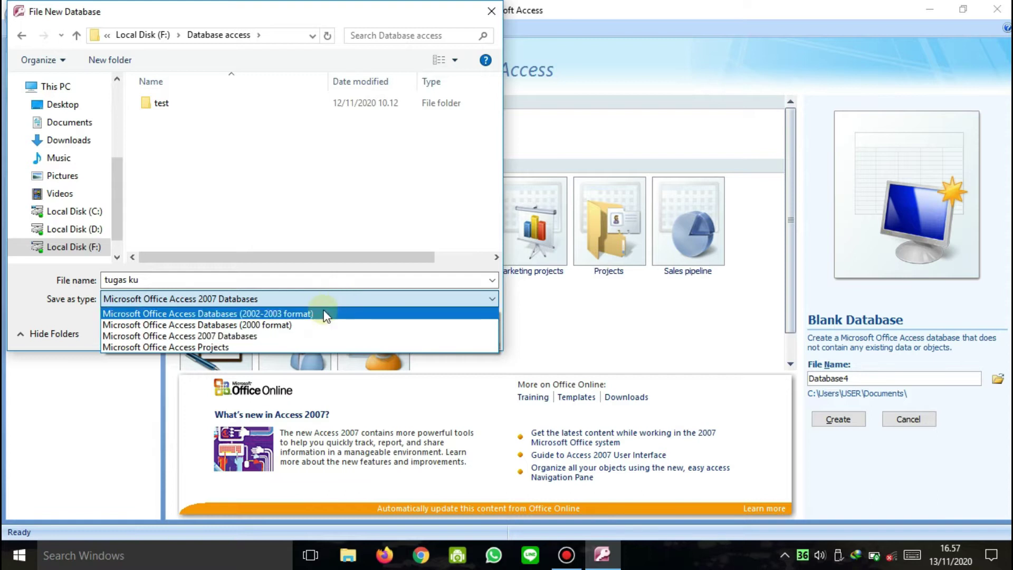
click(324, 314)
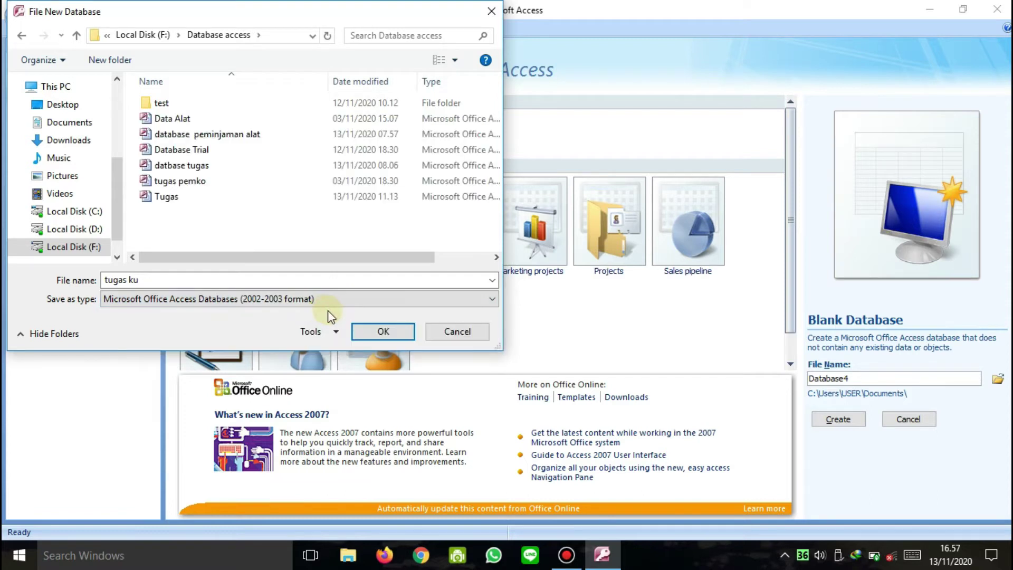
click(378, 332)
click(839, 419)
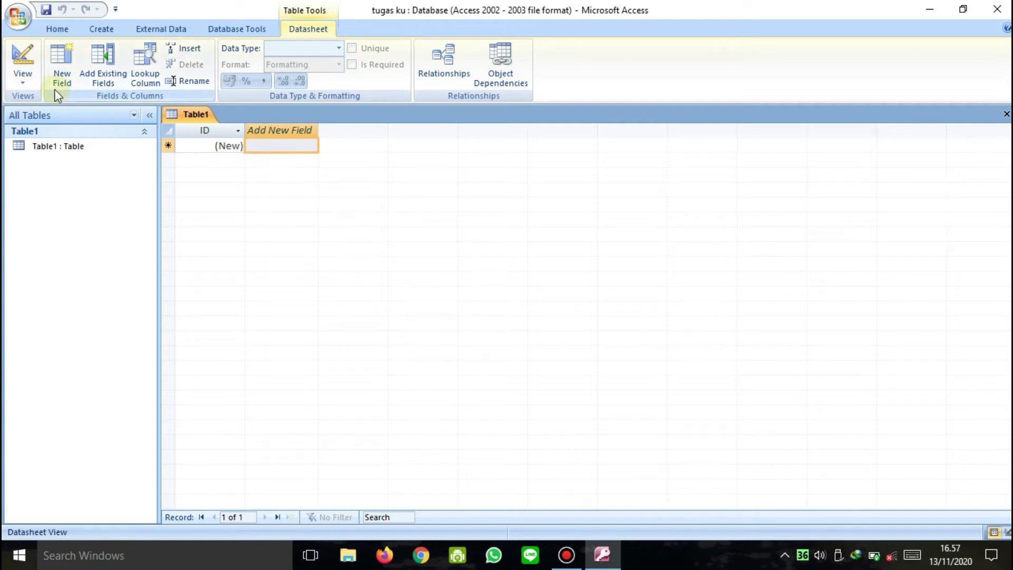
- Switch the new table to Design View, saving it as Data_Peminjam
click(29, 70)
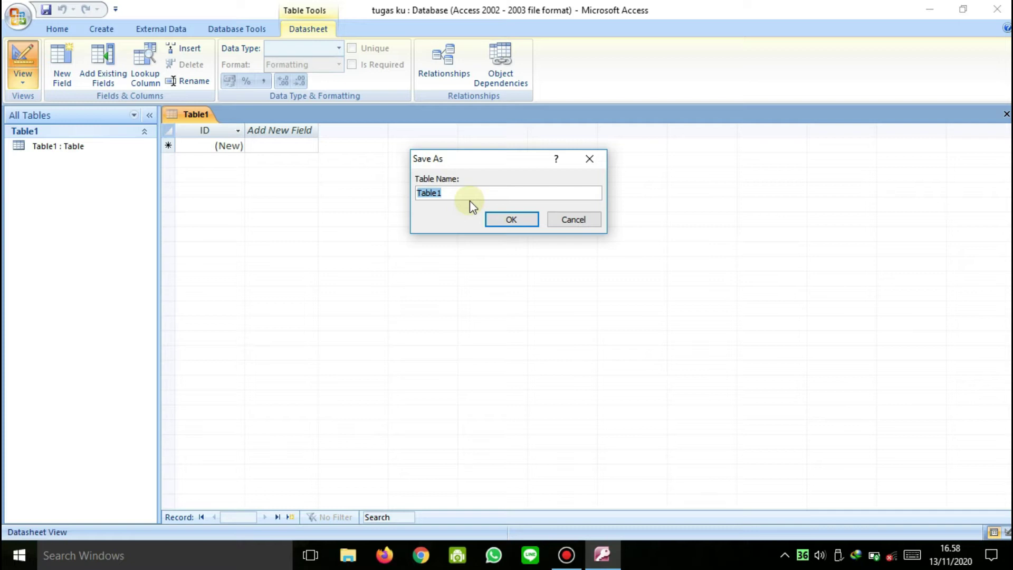
text(Data_Peminjam)
click(513, 220)
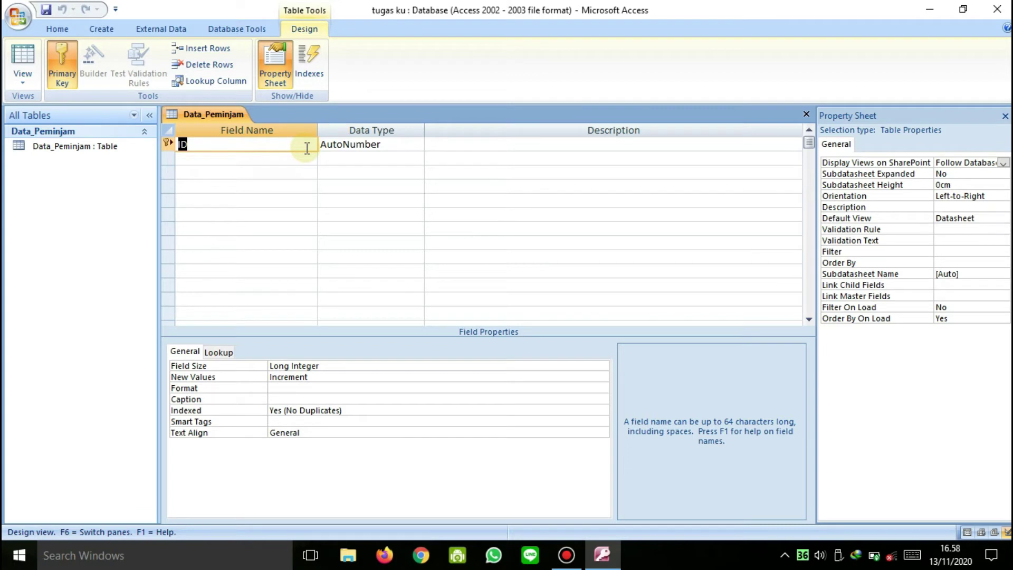
- Rename the ID field of the Data_Peminjam table to Nama_Peminjam
key(Caps_Lock)
text(N)
key(Caps_Lock)
text(ama_)
key(Caps_Lock)
text([P)
key(Caps_Lock)
key(BackSpace)
key(BackSpace)
text(p)
key(BackSpace)
key(Caps_Lock)
text(P)
key(Caps_Lock)
text(eminjma)
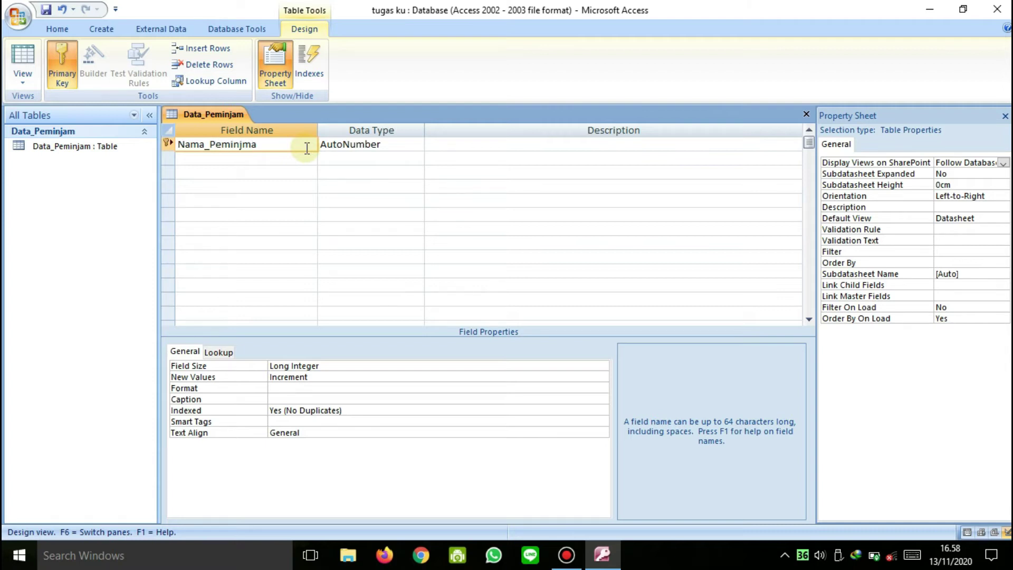
key(BackSpace)
key(BackSpace)
key(BackSpace)
text(jam)
key(Down)
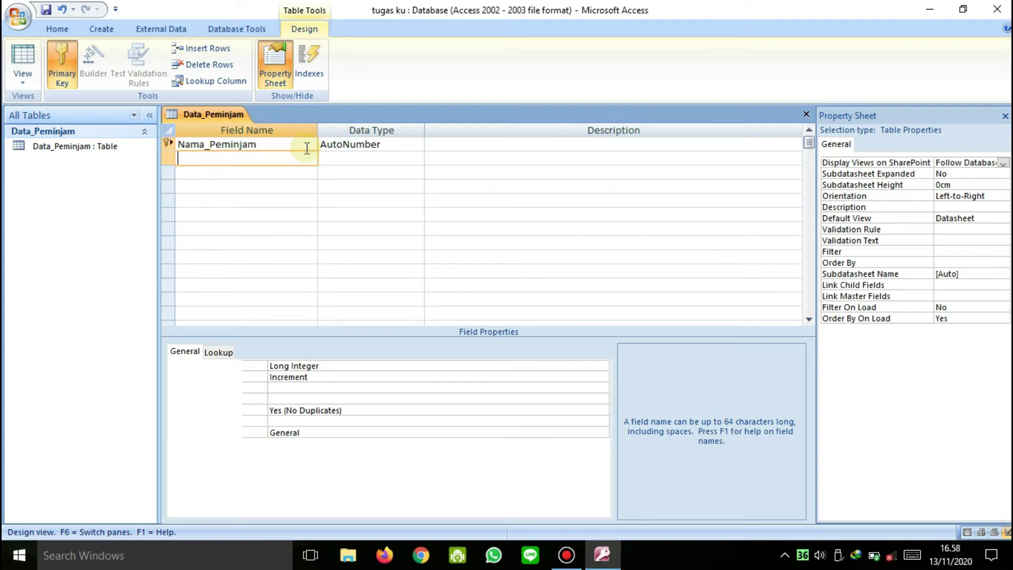
- Add the fields Alamat_Peminjam and No_HP below Nama_Peminjam
text(Al)
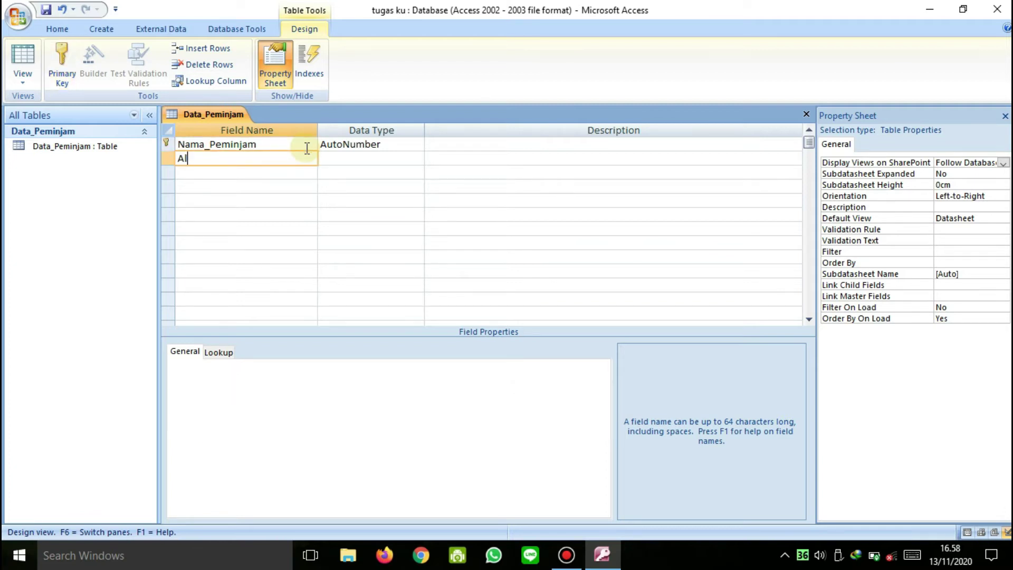
text(amat_Peminjam)
key(Down)
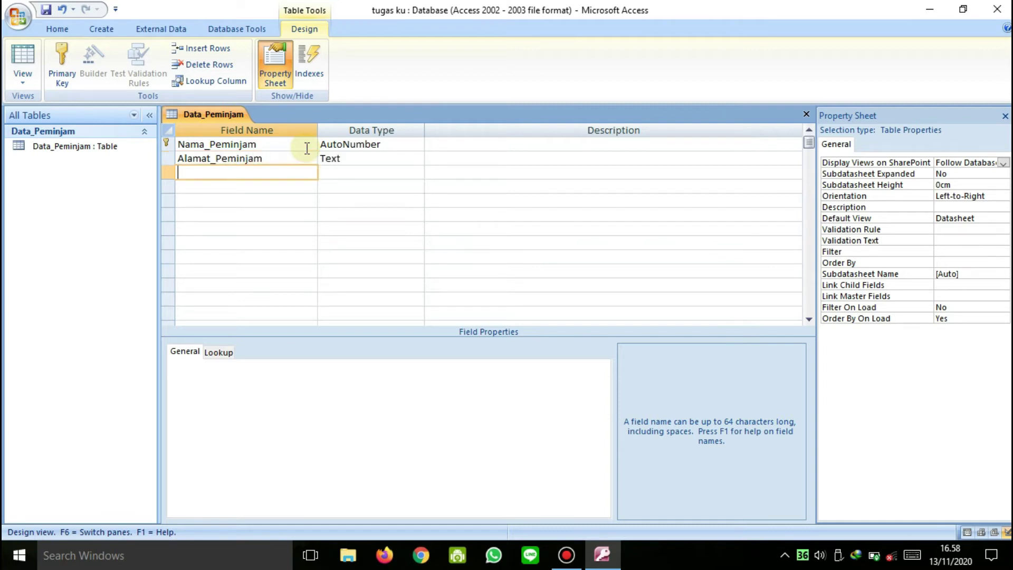
key(Caps_Lock)
text(N)
key(Caps_Lock)
text(o_)
key(Caps_Lock)
text(HP)
key(Down)
- Add a Nama_Alat field below No_HP in the Data_Peminjam table
text(N)
key(Caps_Lock)
text(ama_)
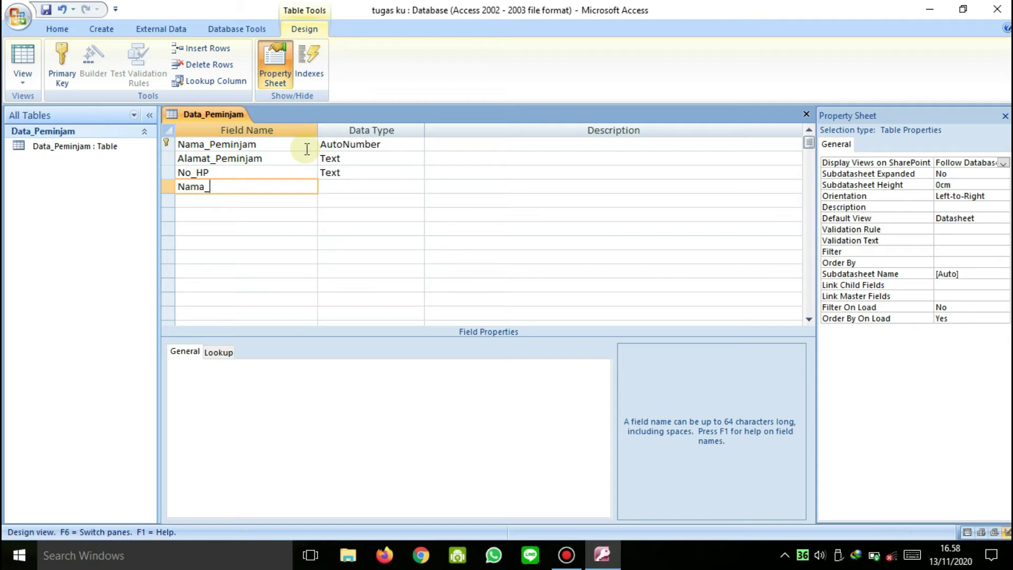
key(Caps_Lock)
text(A)
key(Caps_Lock)
text(lat)
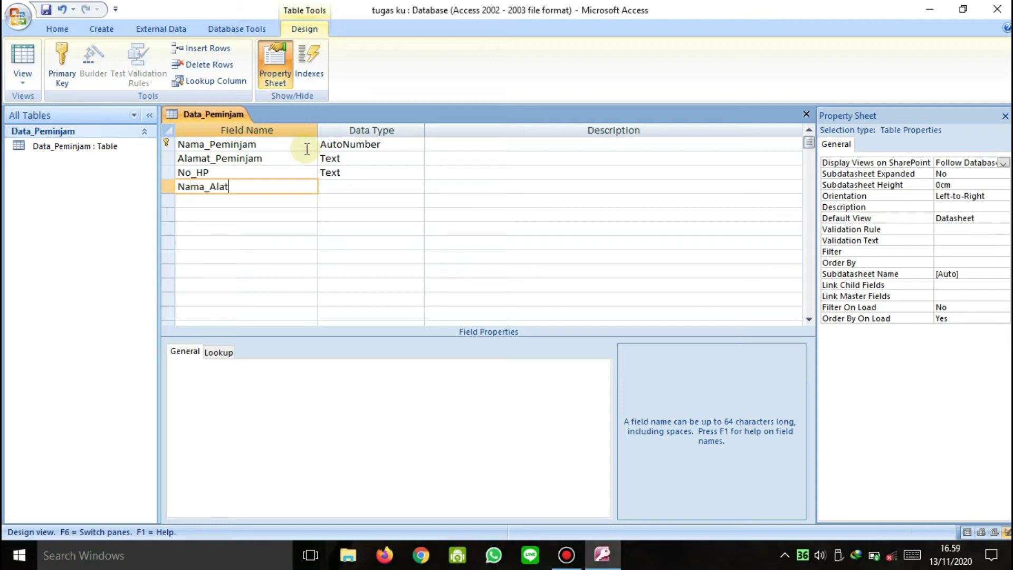
- Set the data type of Nama_Peminjam to Text and save the table while switching to Datasheet View
click(384, 145)
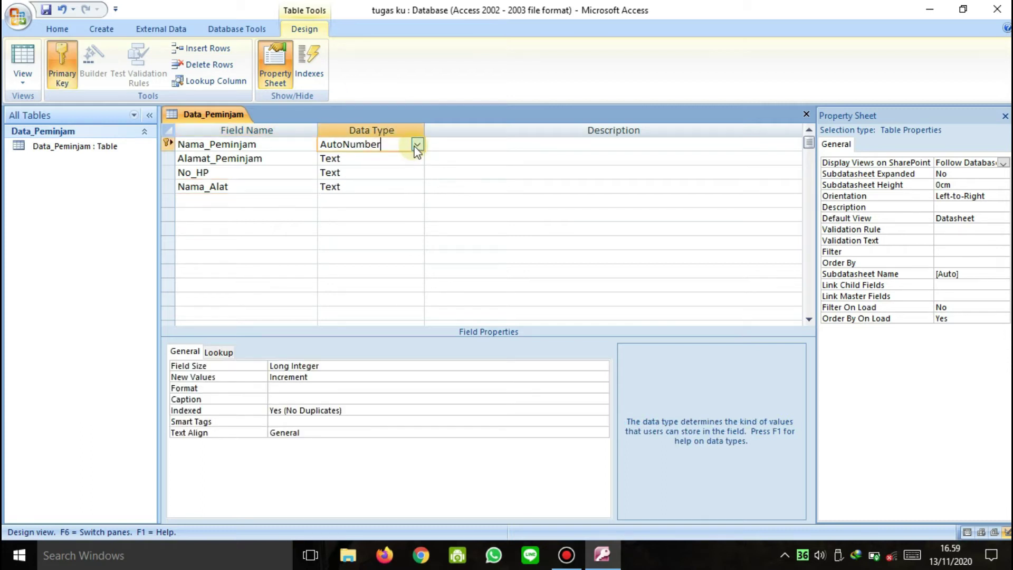
click(417, 145)
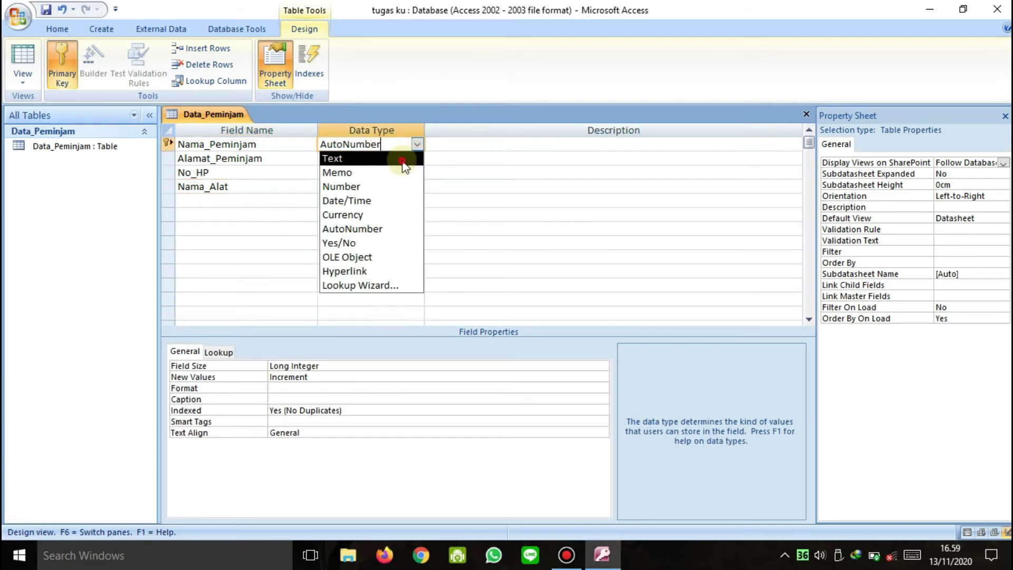
click(402, 161)
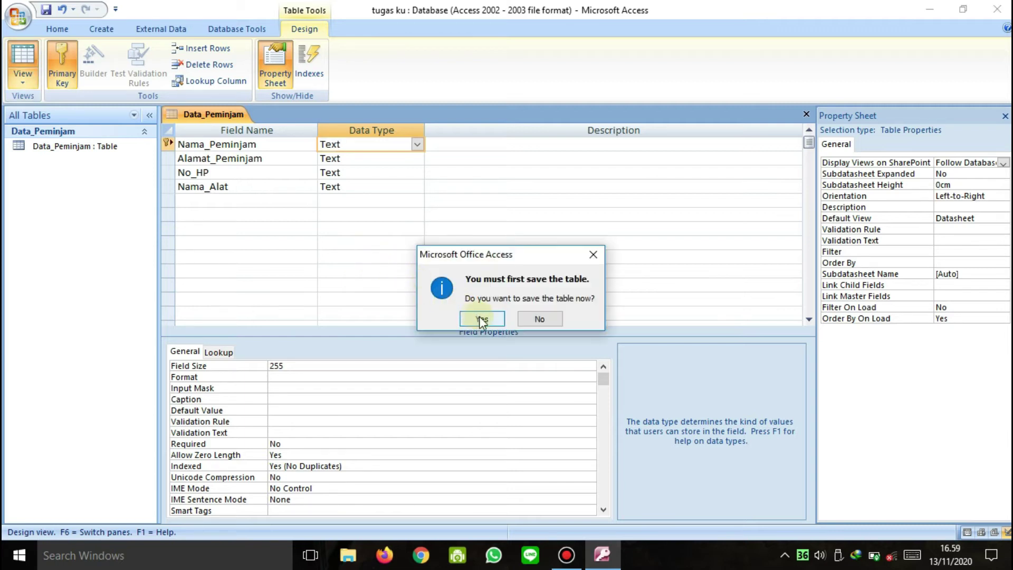
click(483, 319)
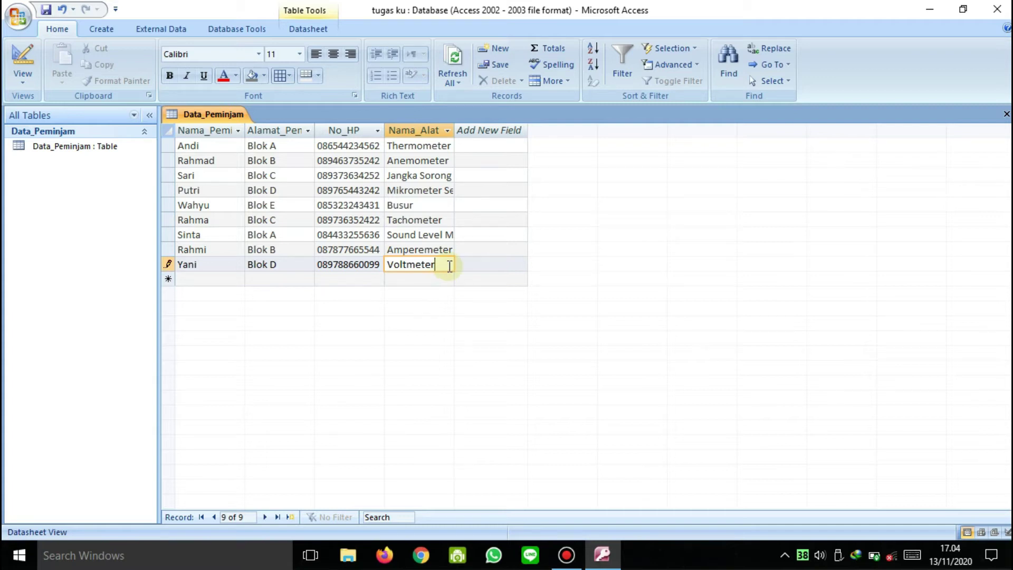
- Create a second table and switch it to Design View, saving it as Data_Alat
click(106, 30)
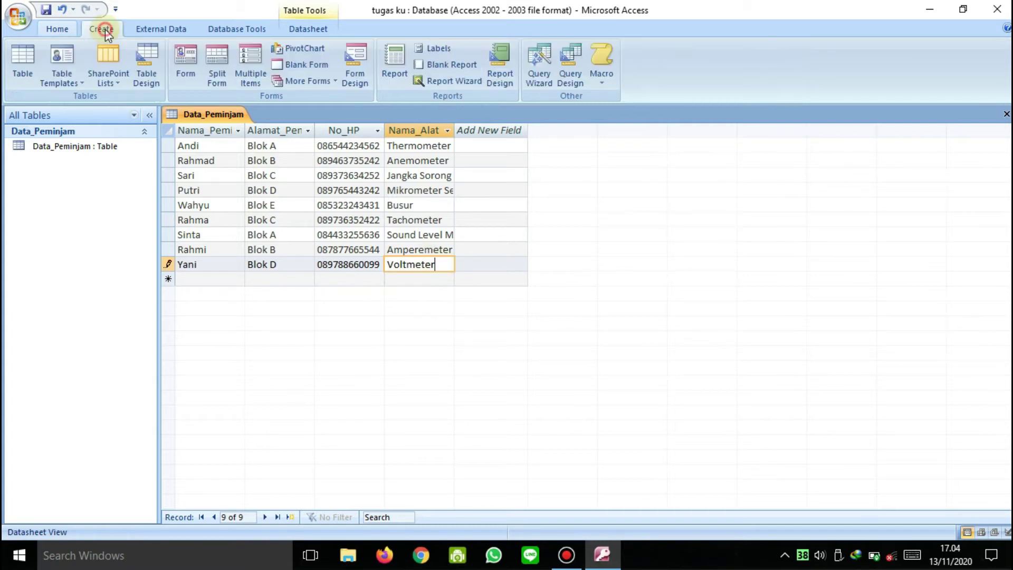
click(17, 60)
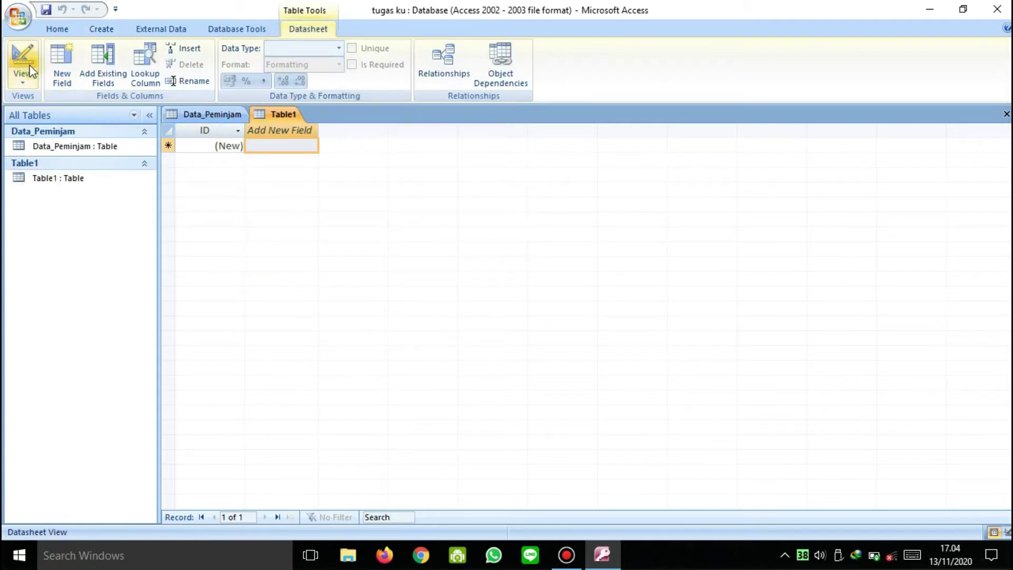
click(30, 65)
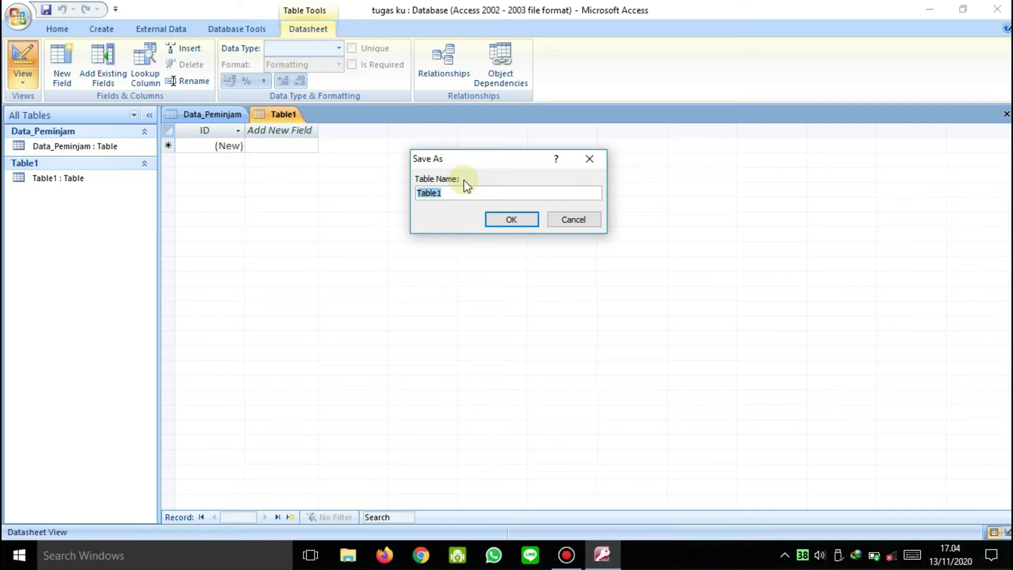
text(Data_)
key(Caps_Lock)
key(Caps_Lock)
click(509, 218)
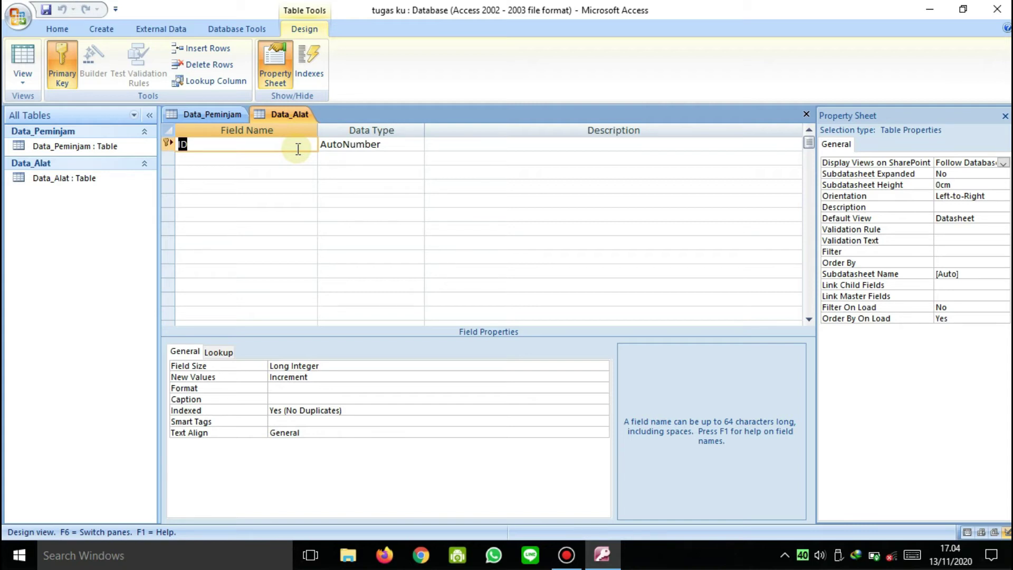
- Rename the ID field of the Data_Alat table to Nama_Alat
key(Caps_Lock)
text(N)
key(Caps_Lock)
text(ama_)
key(Caps_Lock)
text(A)
key(Caps_Lock)
text(lat)
key(Down)
- Add the fields ID_Alat and Jumlah_Alat below Nama_Alat
key(Caps_Lock)
text(ID_A)
key(Caps_Lock)
text(lat)
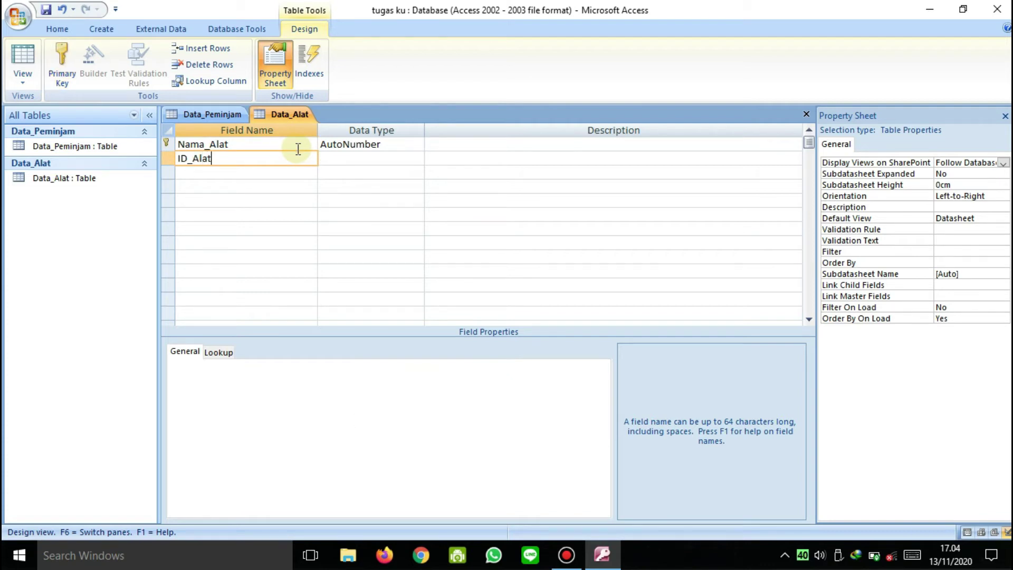
key(Down)
key(Caps_Lock)
text(J)
key(Caps_Lock)
text(umlah_Alat)
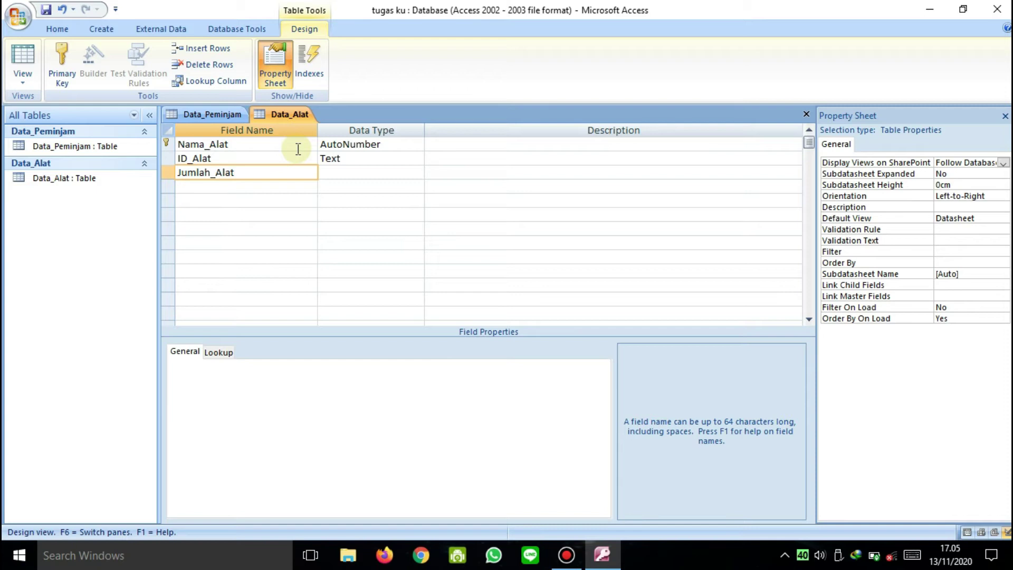
- Add a Ketersediaan field below Jumlah_Alat in the Data_Alat table
key(Down)
key(Caps_Lock)
key(Caps_Lock)
text(Keter)
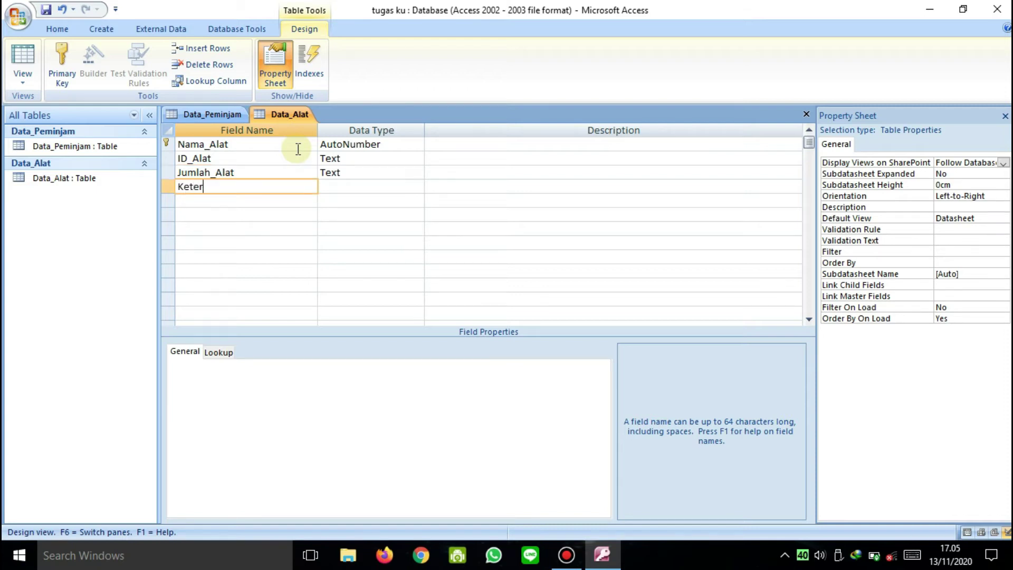
text(sediaan)
- Set the data type of Nama_Alat to Text and that of Jumlah_Alat to Number
click(392, 146)
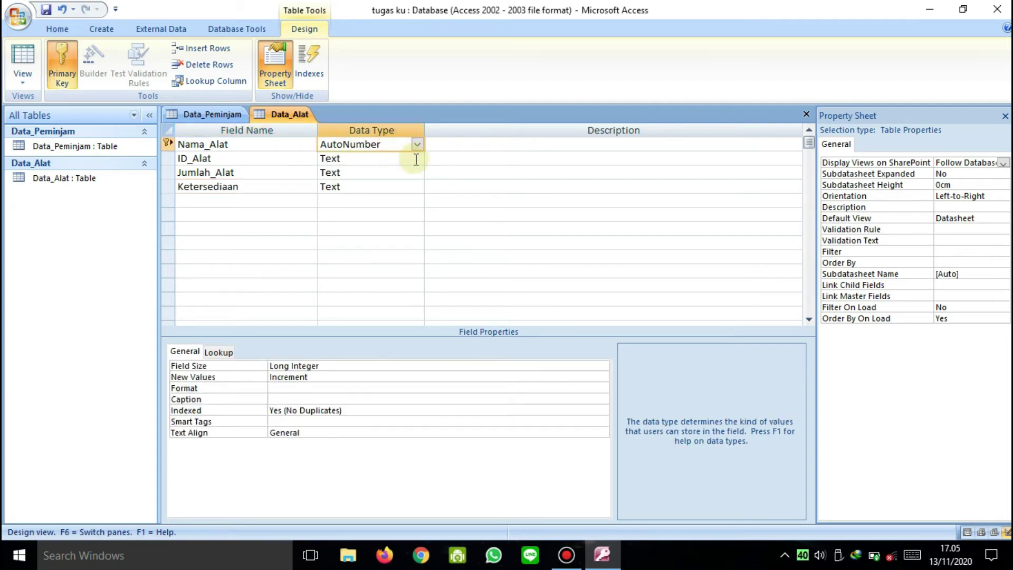
click(417, 144)
click(395, 159)
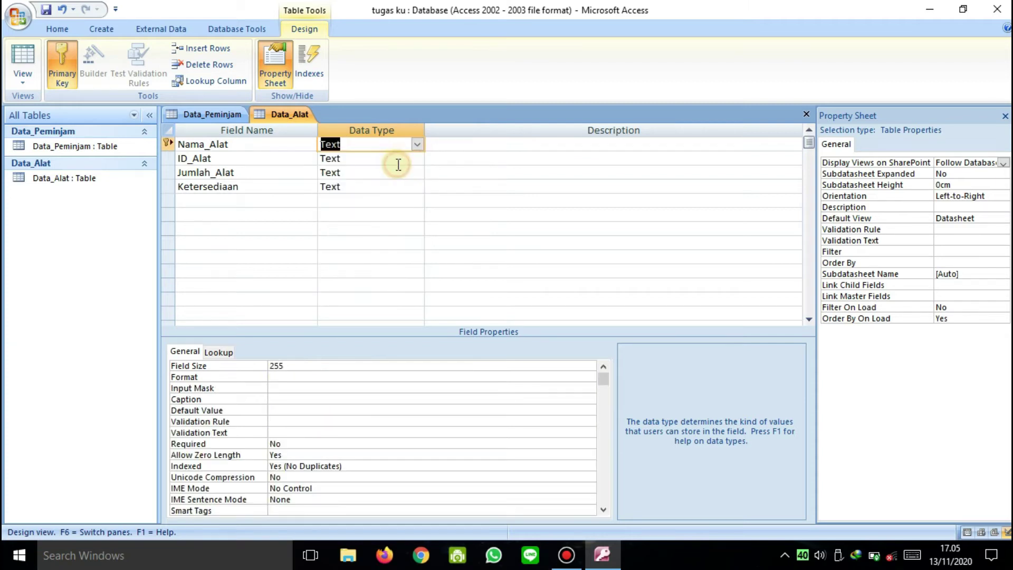
click(375, 173)
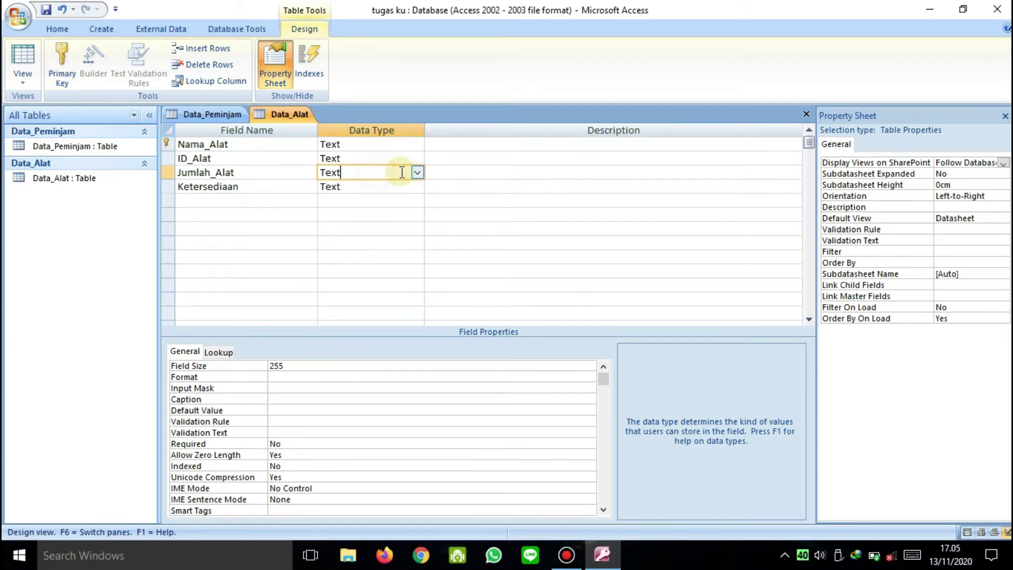
click(417, 173)
click(369, 215)
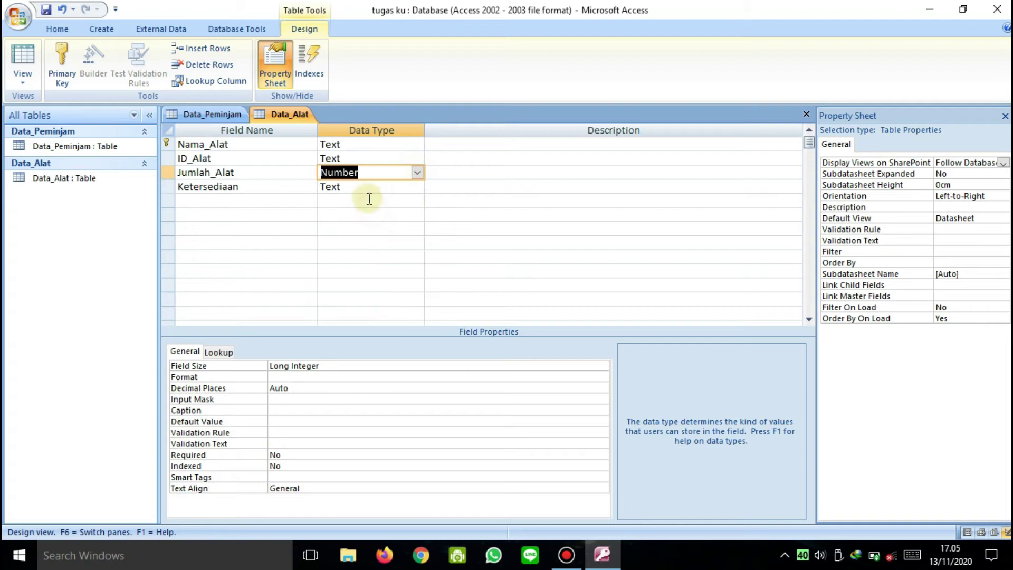
- Set up a lookup column for the Ketersediaan field of Data_Alat that uses self-entered values
click(391, 187)
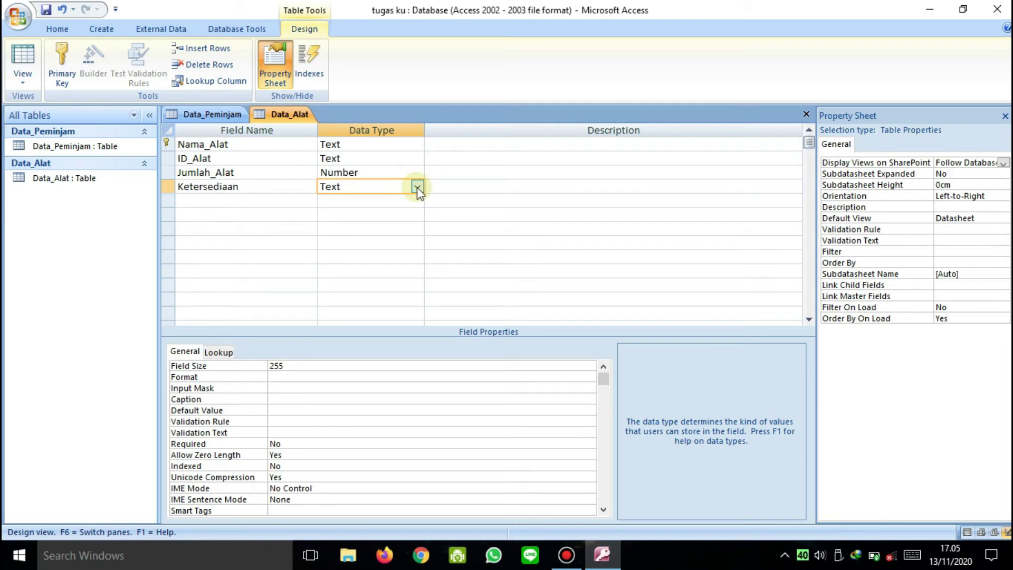
click(417, 187)
click(384, 328)
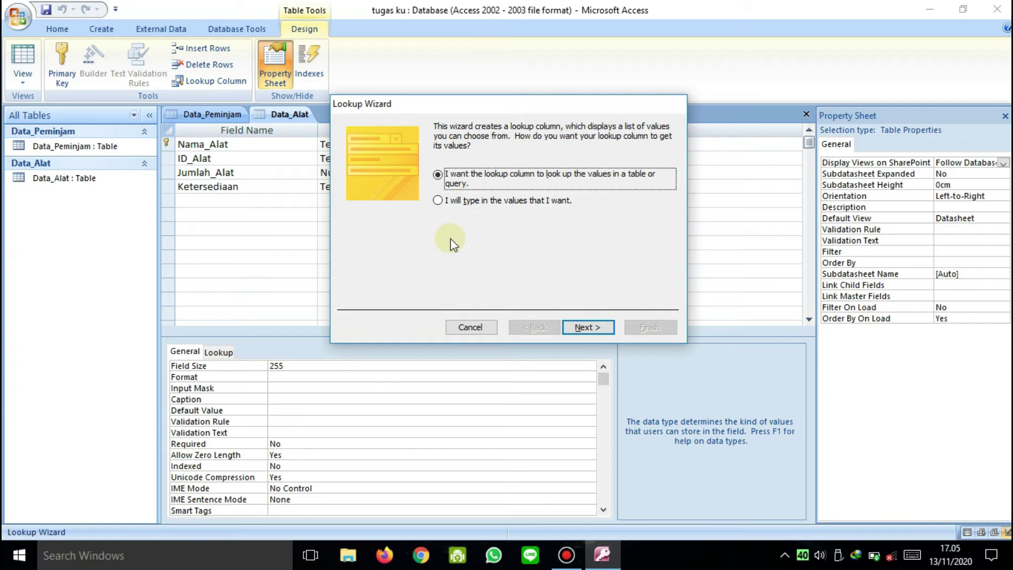
click(486, 201)
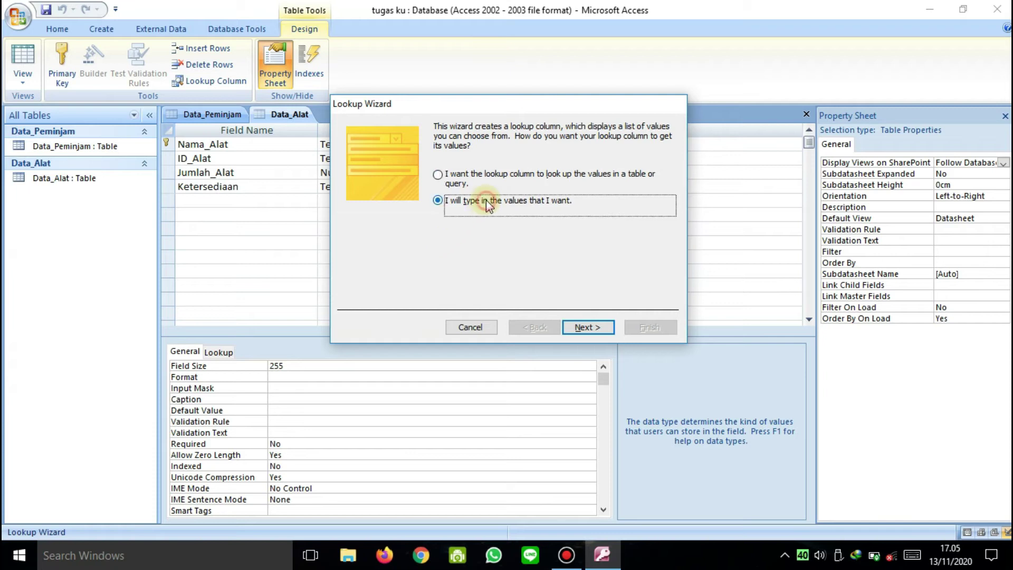
click(585, 328)
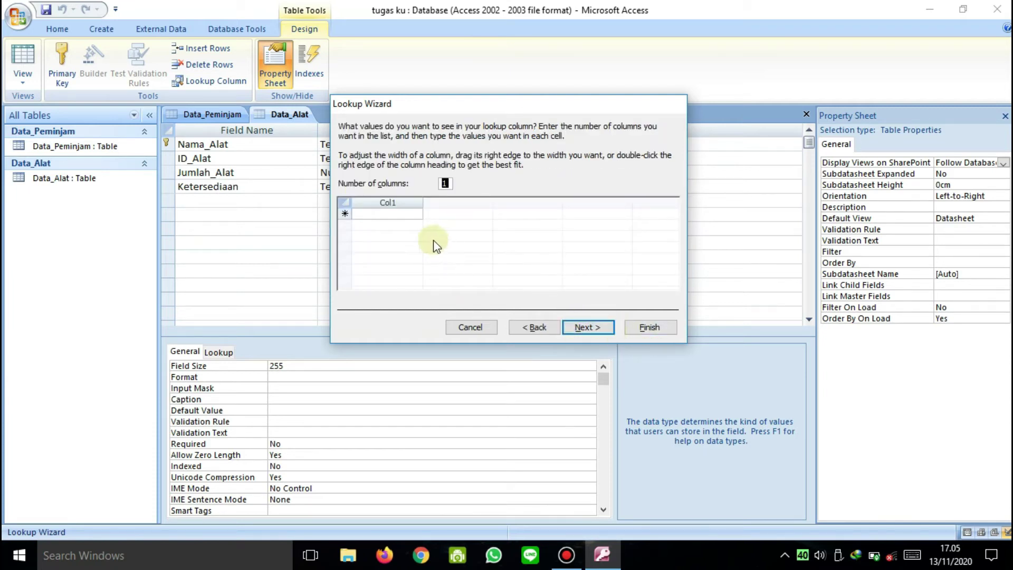
- Fill the lookup list with TERSEDIA and TIDAK TERSEDIA, and save the table while switching it to datasheet view
click(385, 215)
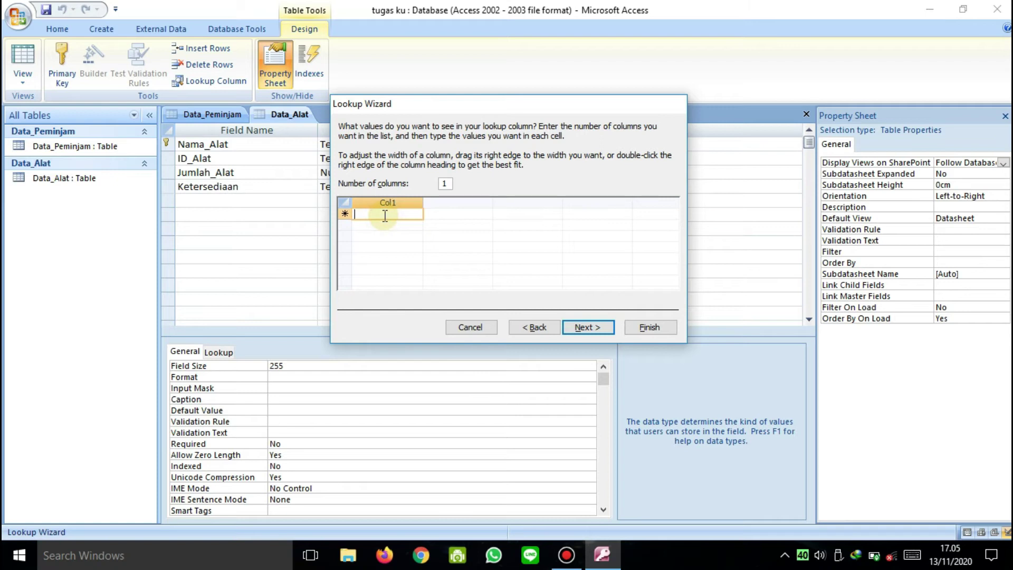
key(Caps_Lock)
text(TERSEDIA)
key(Return)
text(TIDAK TER)
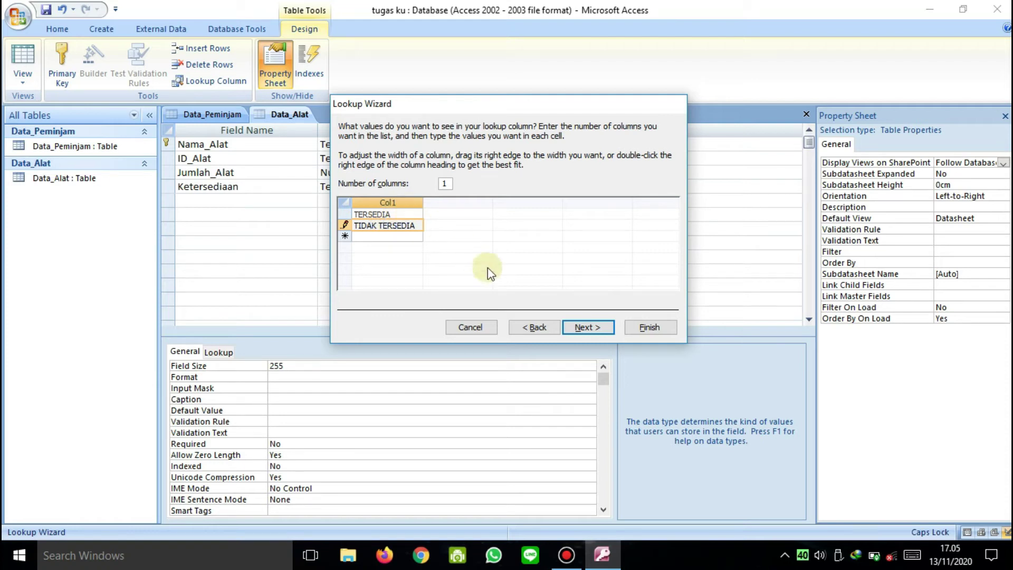
click(597, 329)
click(654, 327)
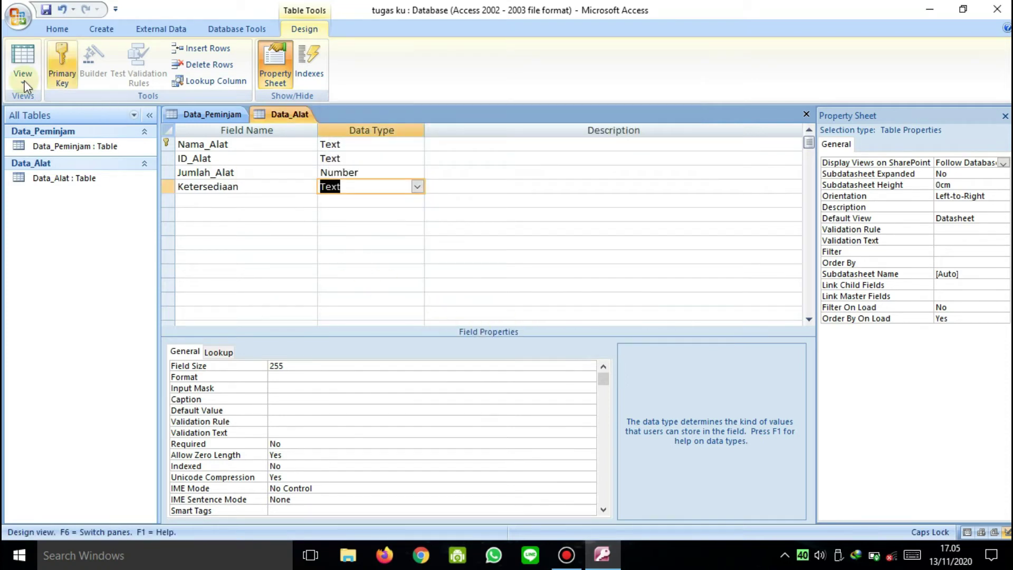
click(23, 65)
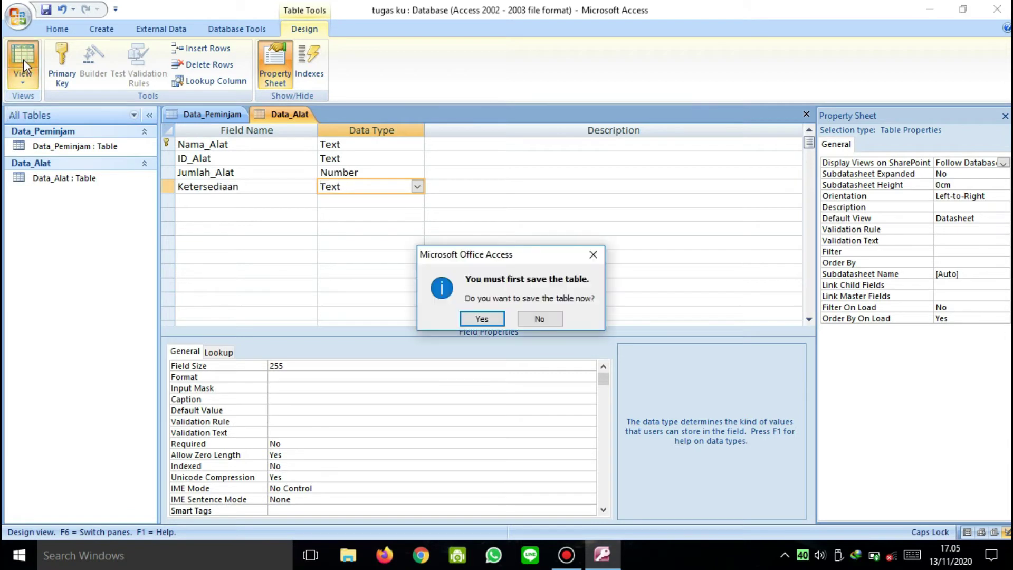
click(482, 319)
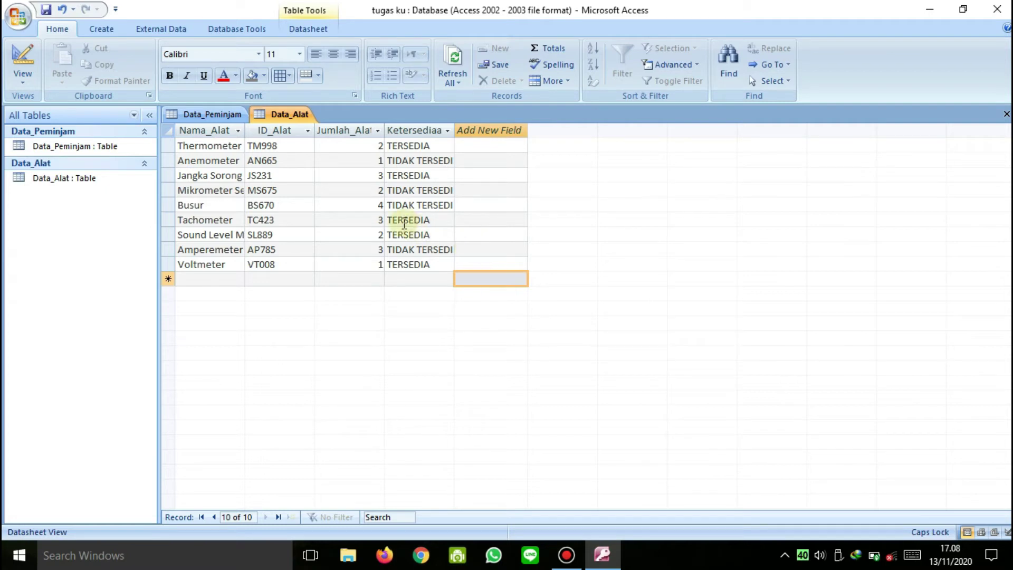
- Create a query in design view containing the tables Data_Peminjam and Data_Alat
click(102, 30)
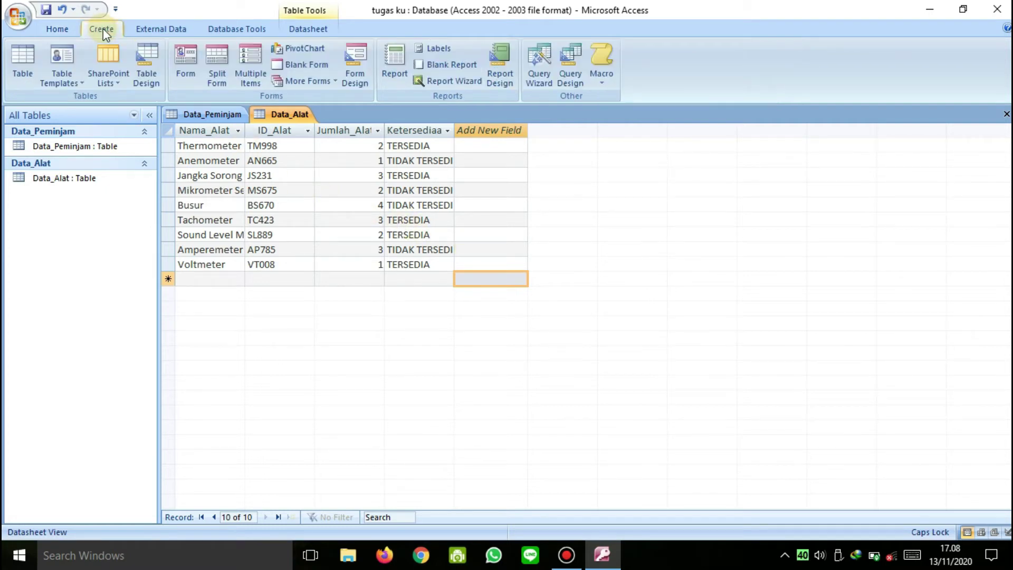
click(577, 67)
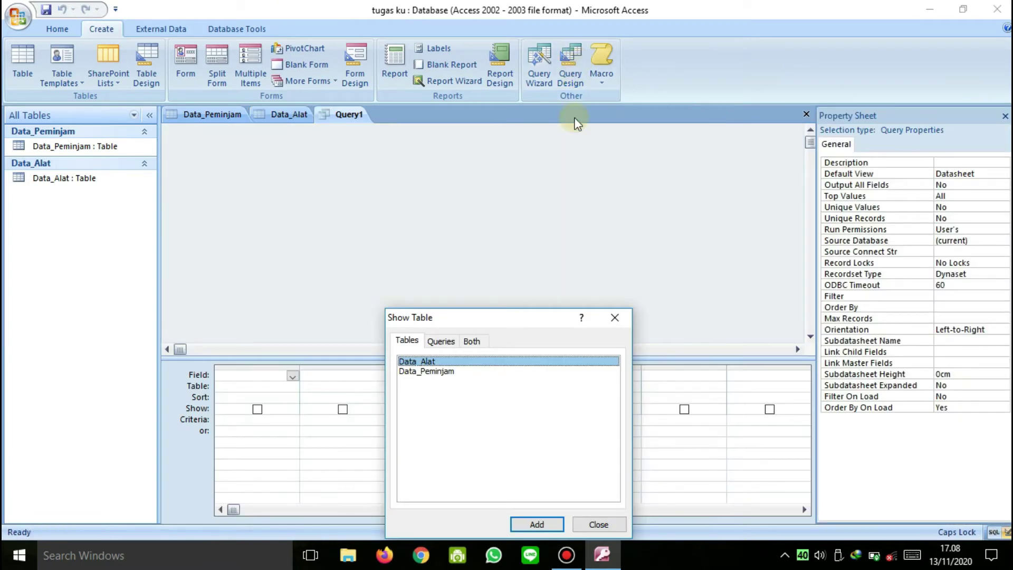
click(434, 371)
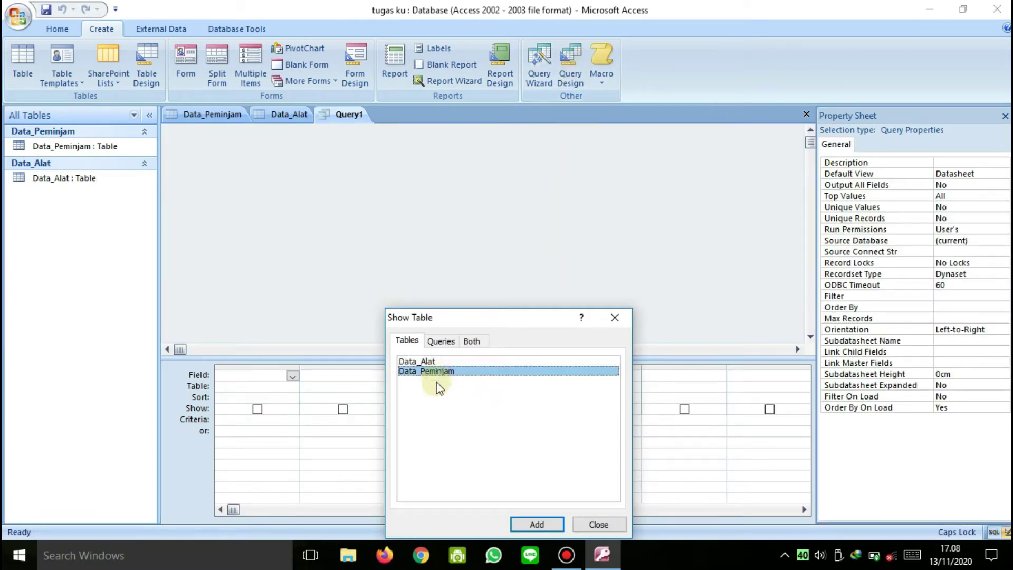
click(537, 524)
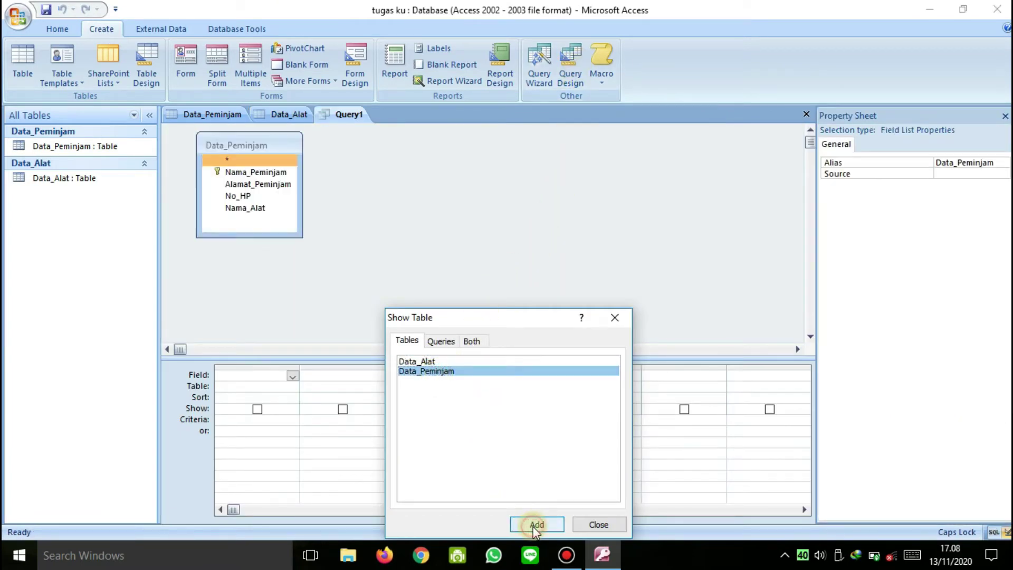
click(430, 362)
click(537, 524)
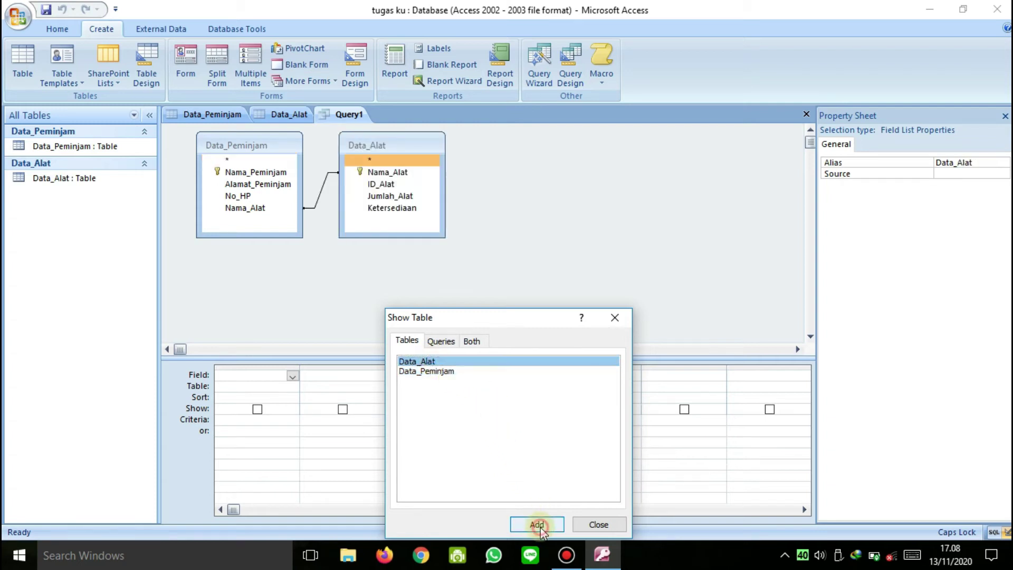
click(615, 318)
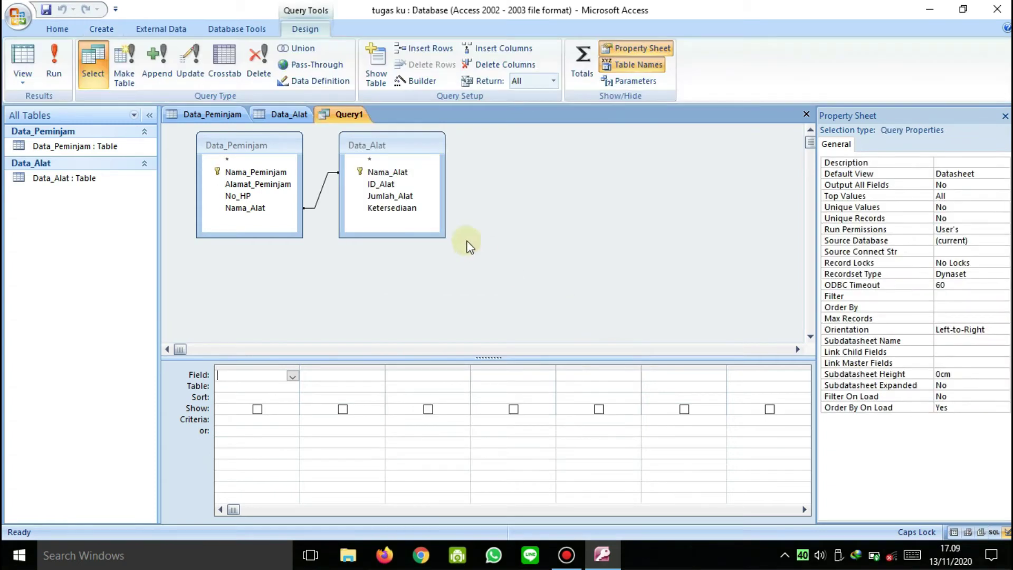
- Add the fields Nama_Peminjam, Alamat_Peminjam, No_HP and Nama_Alat from Data_Peminjam to the query
click(277, 174)
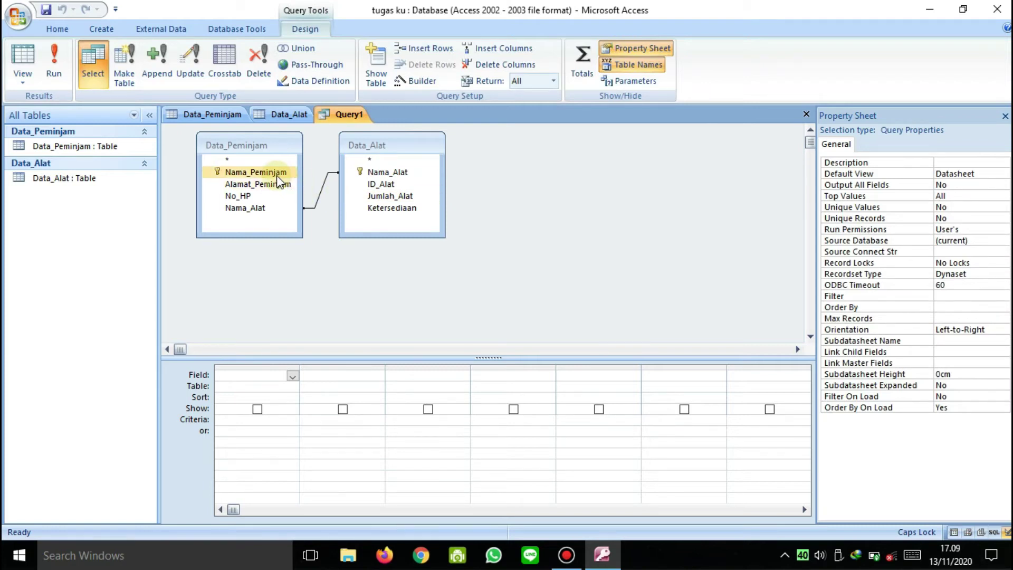
double_click(277, 175)
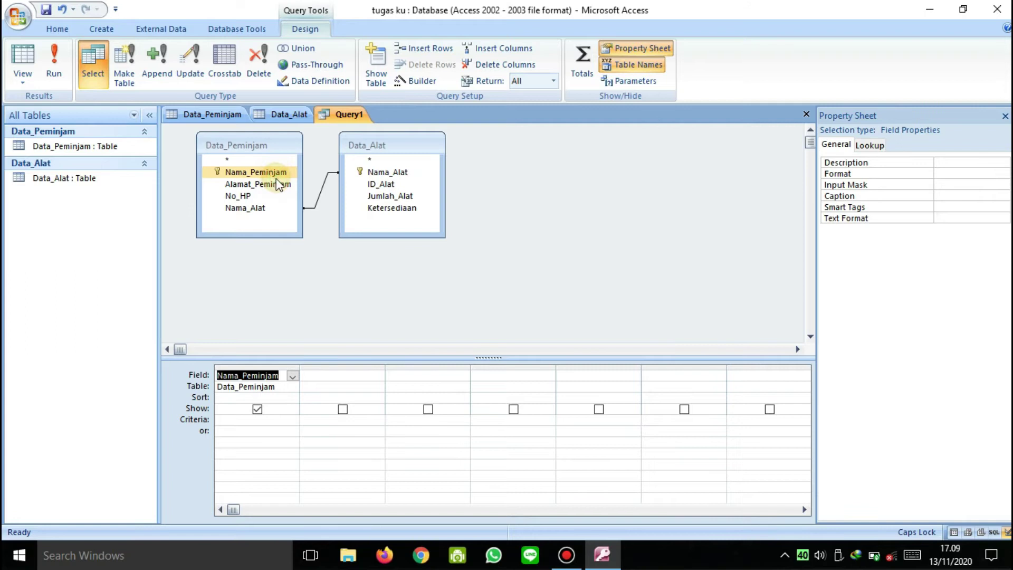
click(280, 189)
double_click(279, 186)
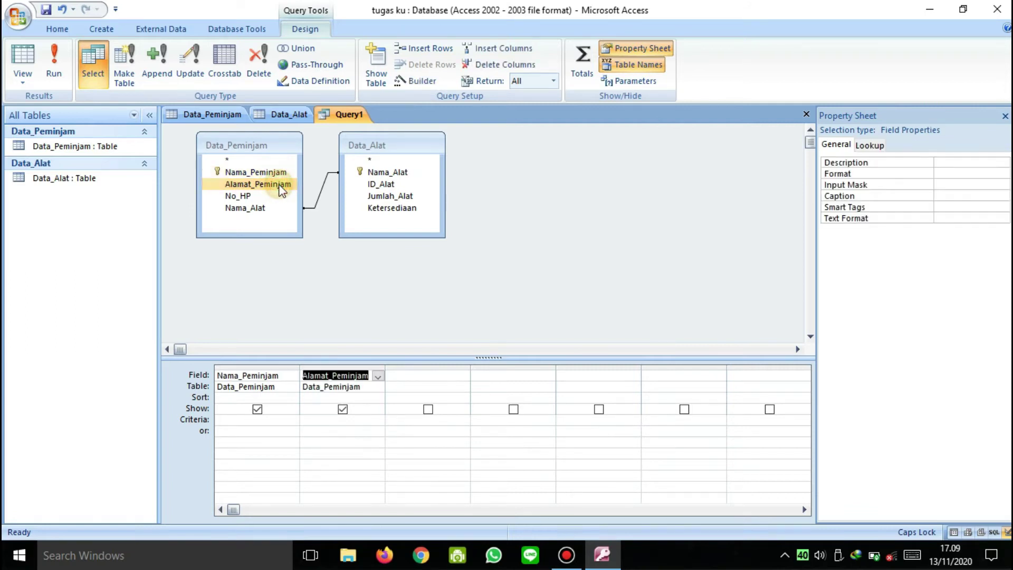
click(275, 196)
double_click(275, 197)
click(266, 208)
double_click(266, 208)
- Add the fields ID_Alat, Jumlah_Alat and Ketersediaan from Data_Alat to the query
click(368, 184)
double_click(369, 186)
double_click(380, 197)
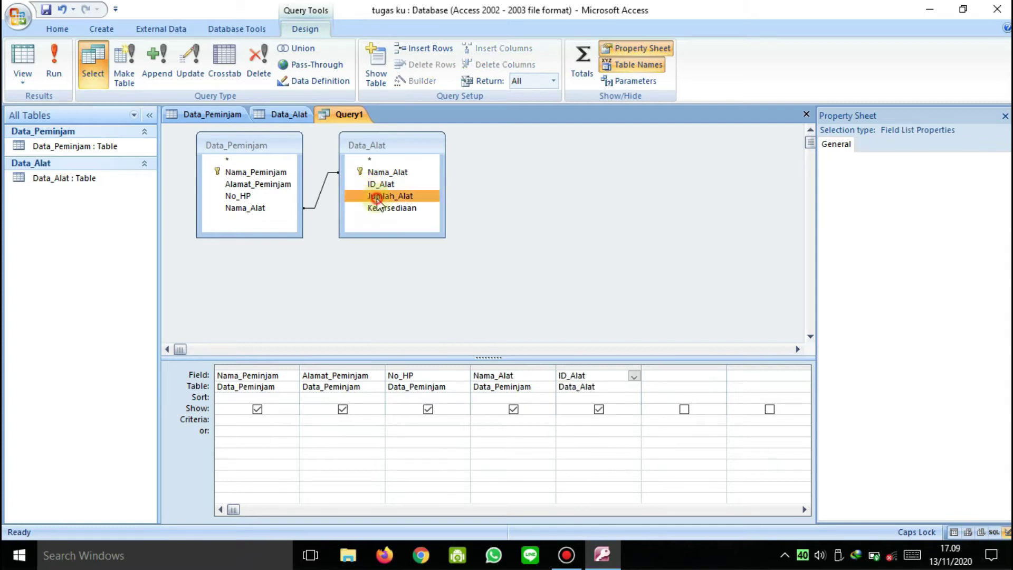
double_click(380, 209)
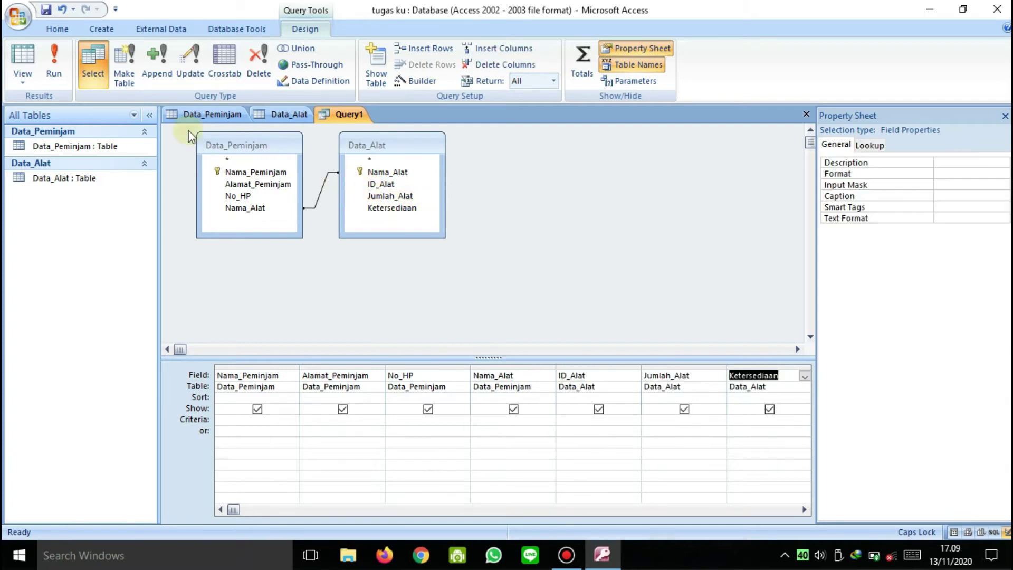
- Run the query and save it as Query1
click(59, 75)
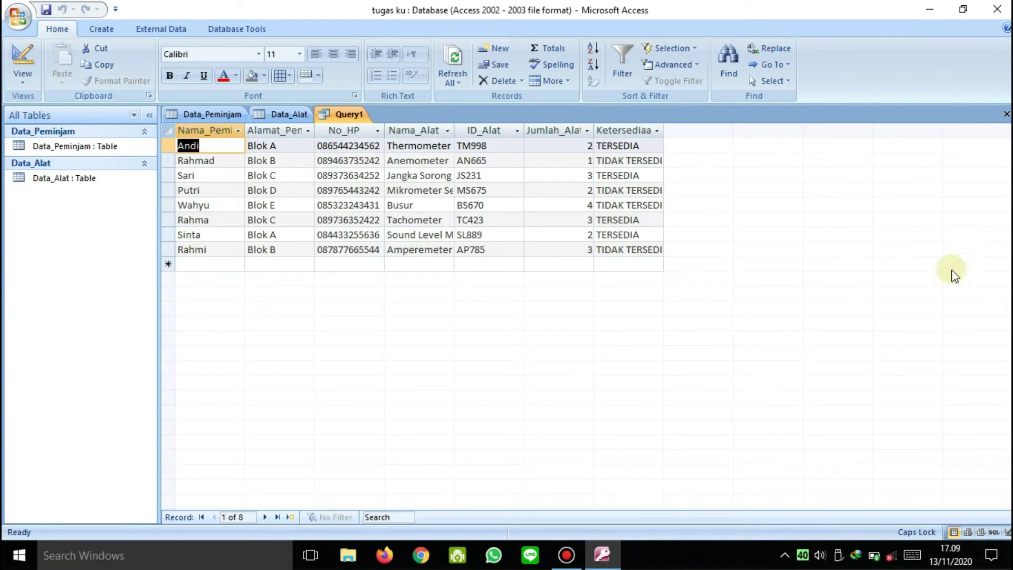
click(19, 15)
click(68, 146)
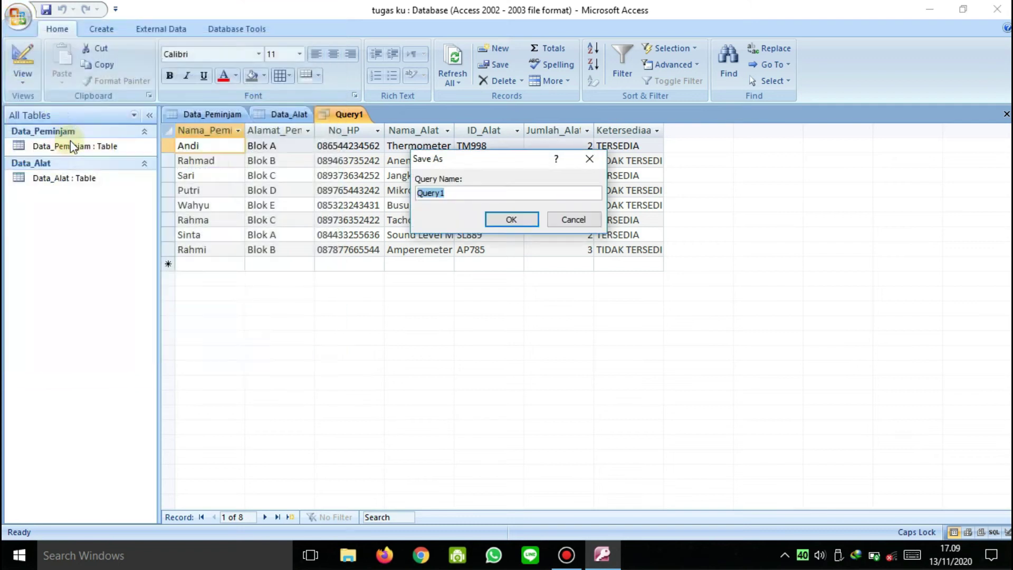
click(509, 219)
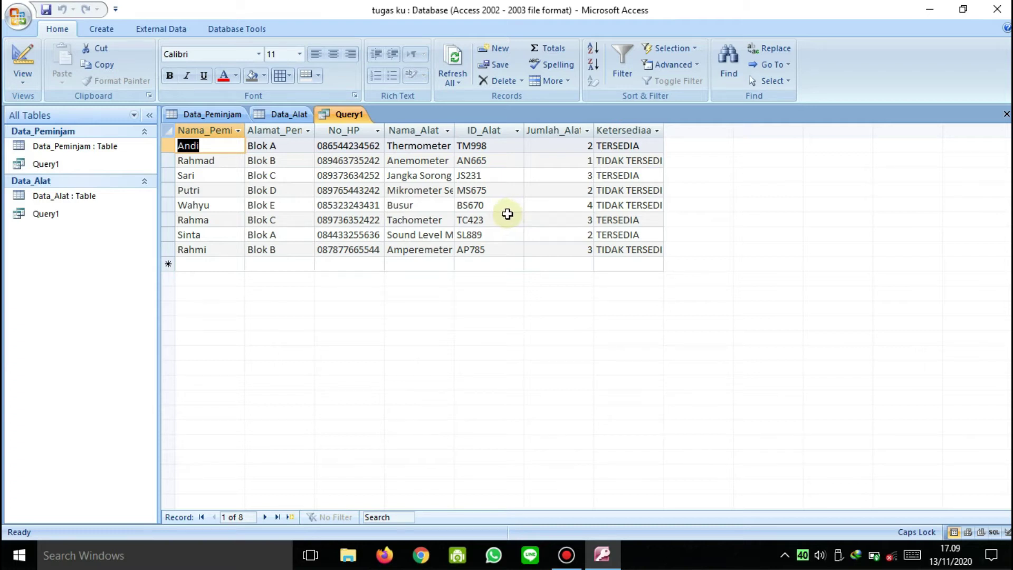
- Create a form based on Query1 and save it as Form1
click(99, 30)
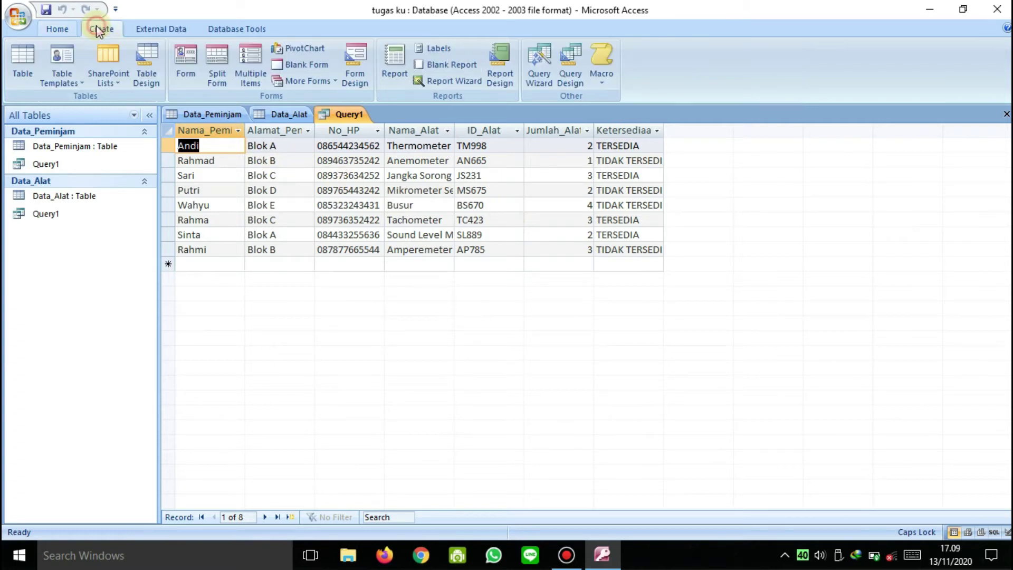
click(187, 64)
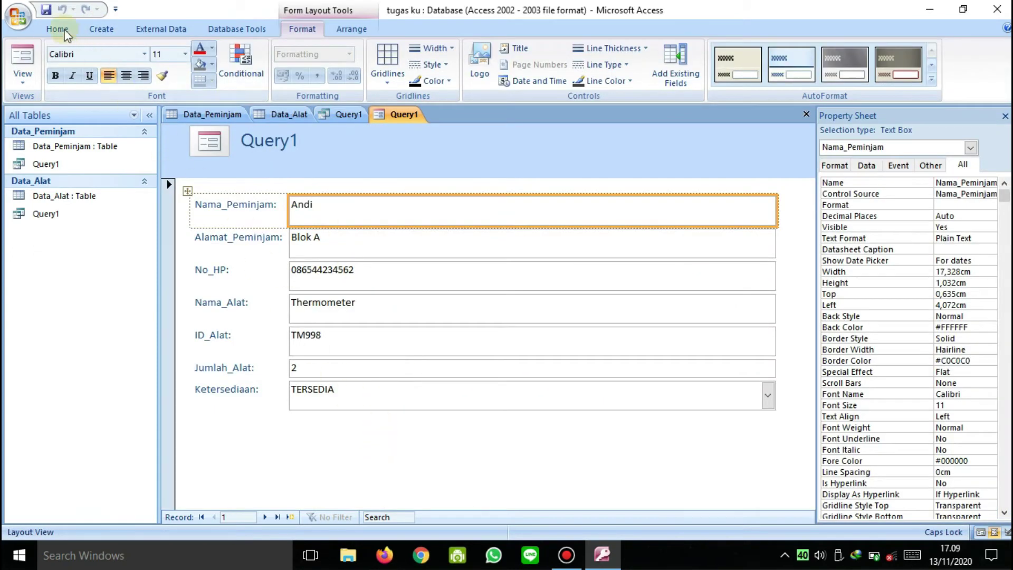
click(26, 20)
click(55, 156)
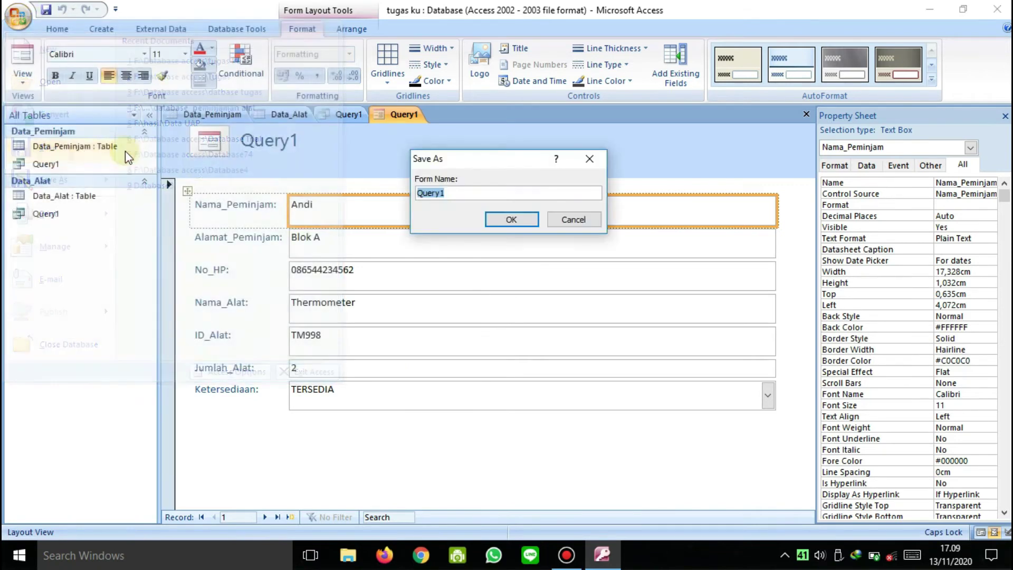
text(Form1)
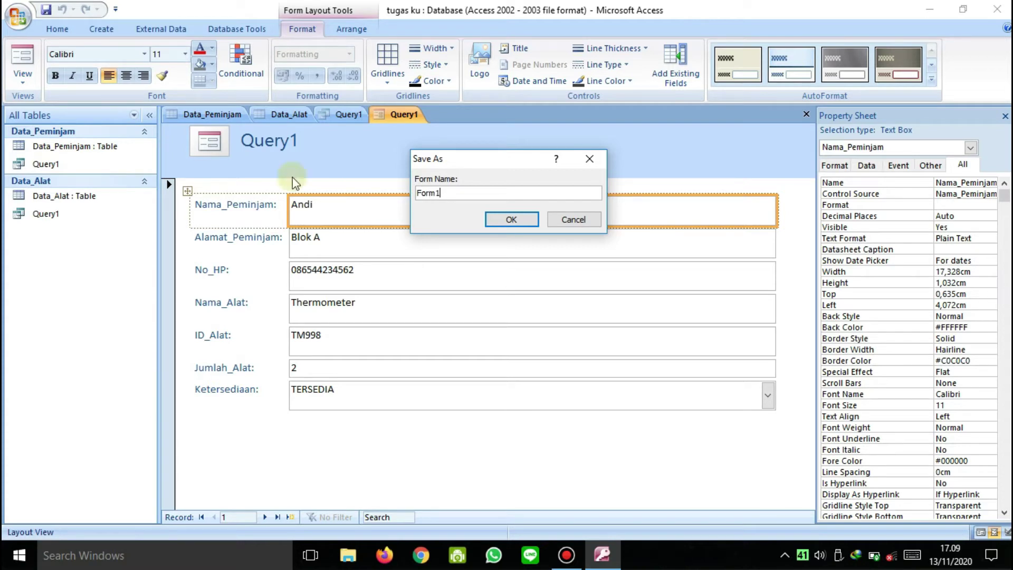
click(514, 223)
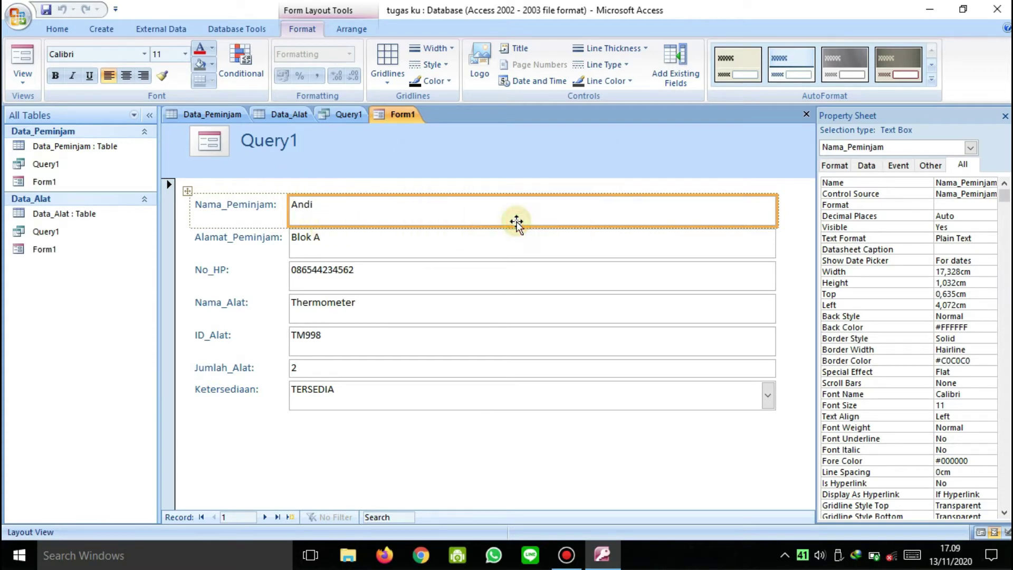
- Show Form1 in design view and extend its form footer to a height of about 4 cm
click(24, 84)
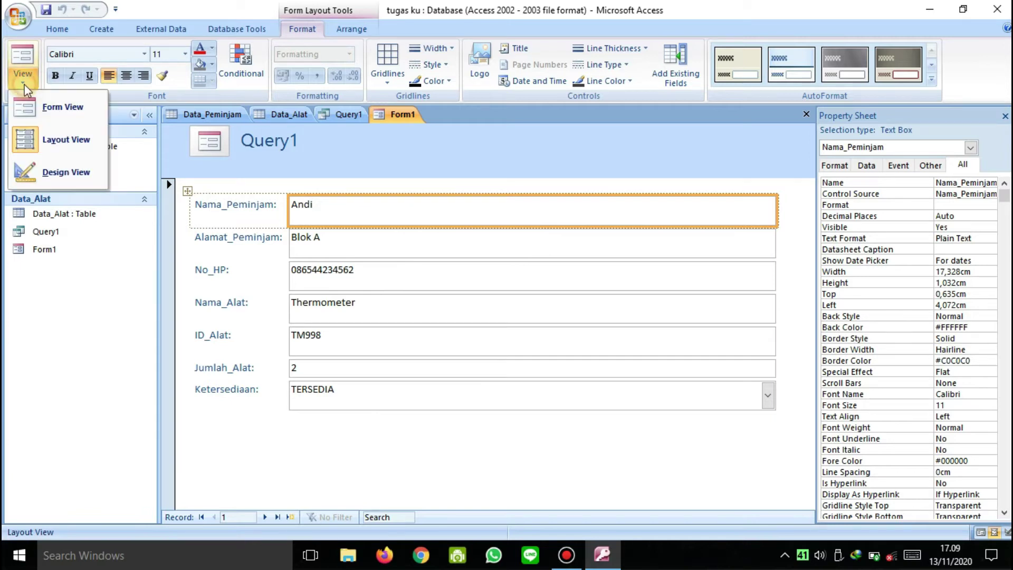
click(58, 179)
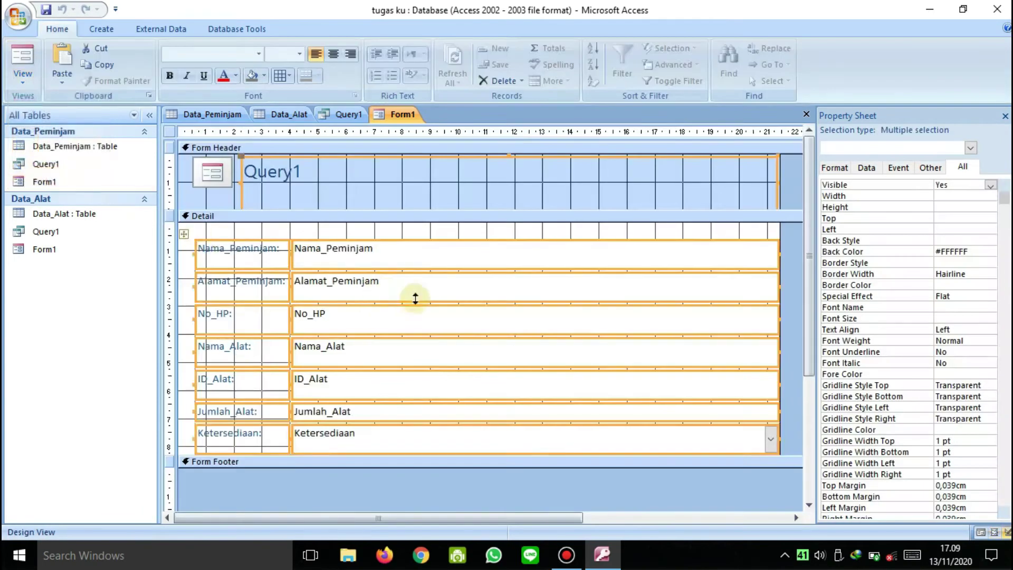
scroll(414, 295, down, 2)
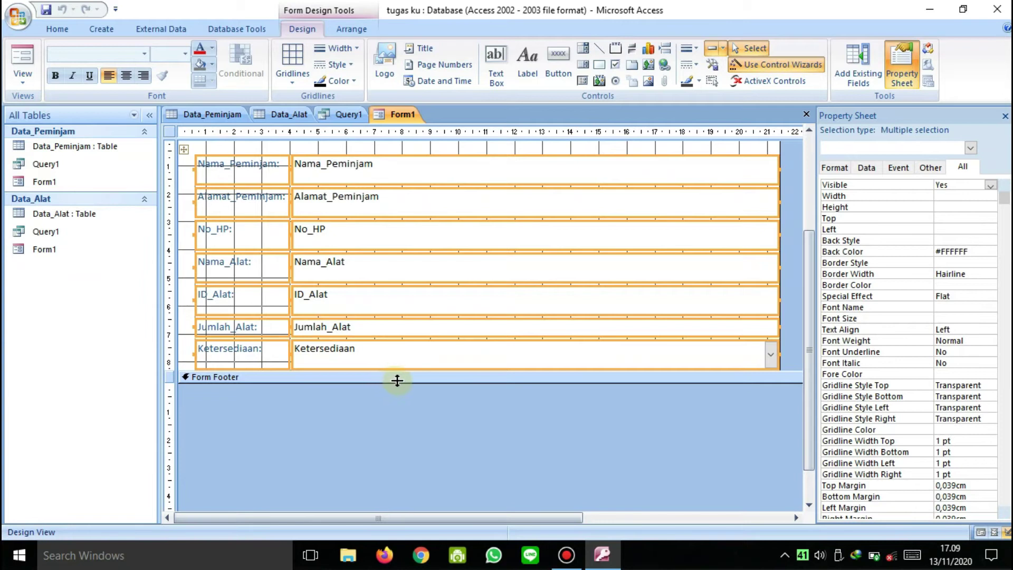
drag(397, 380, 410, 492)
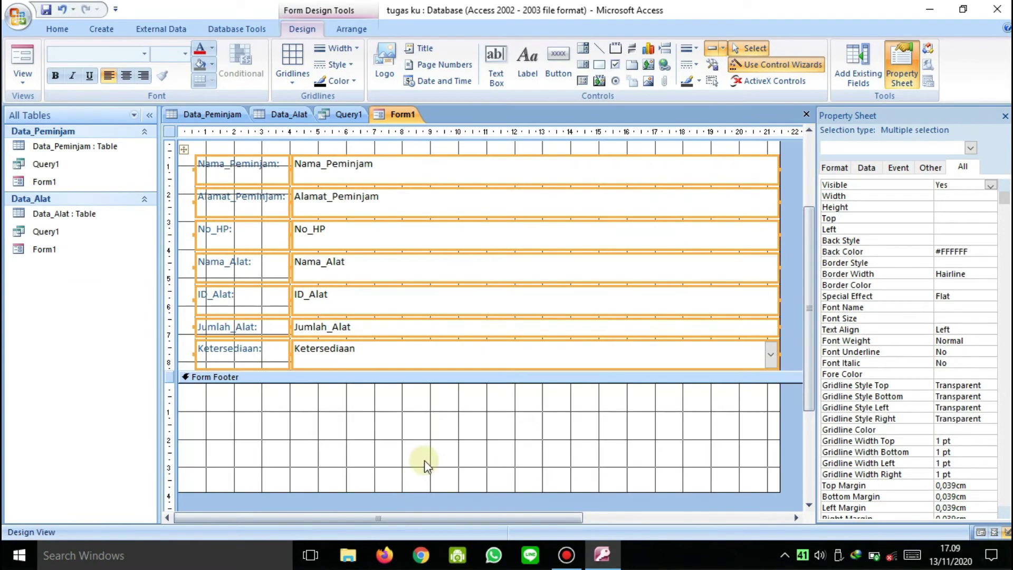
- Add a command button at the left end of the form footer with the action Go To Next Record and the text Selanjutnya
click(557, 55)
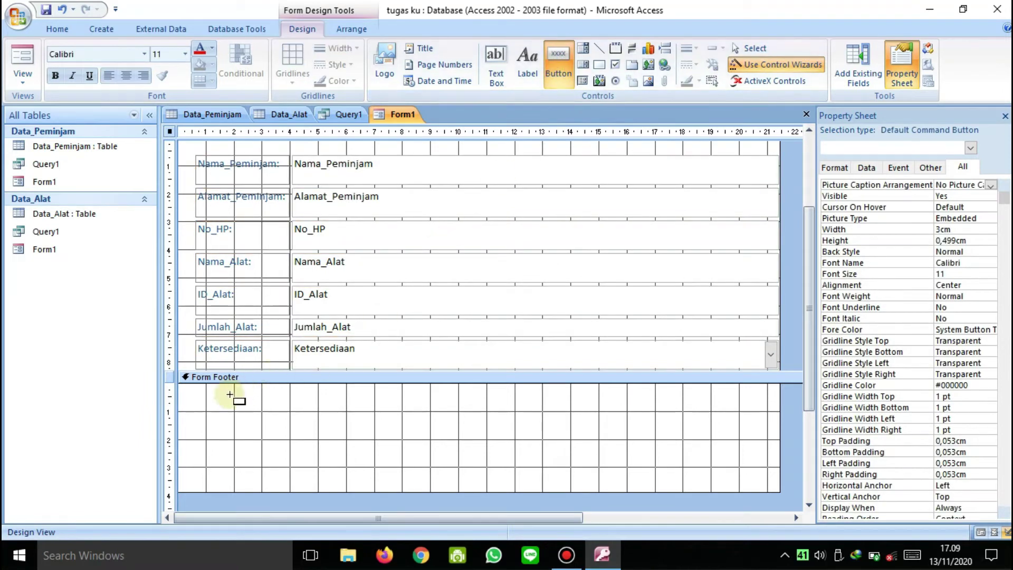
drag(204, 405, 272, 440)
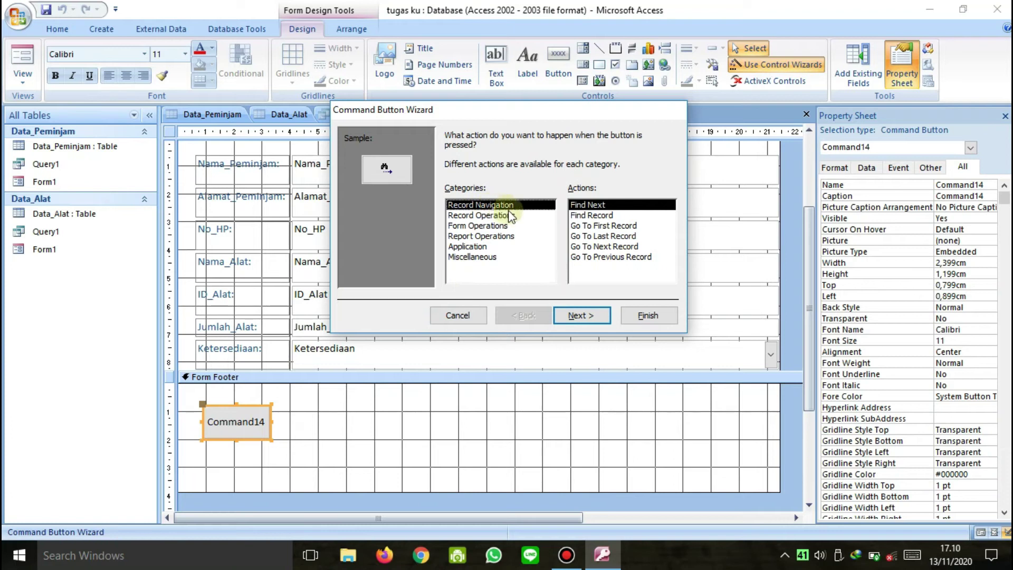
click(595, 247)
click(581, 313)
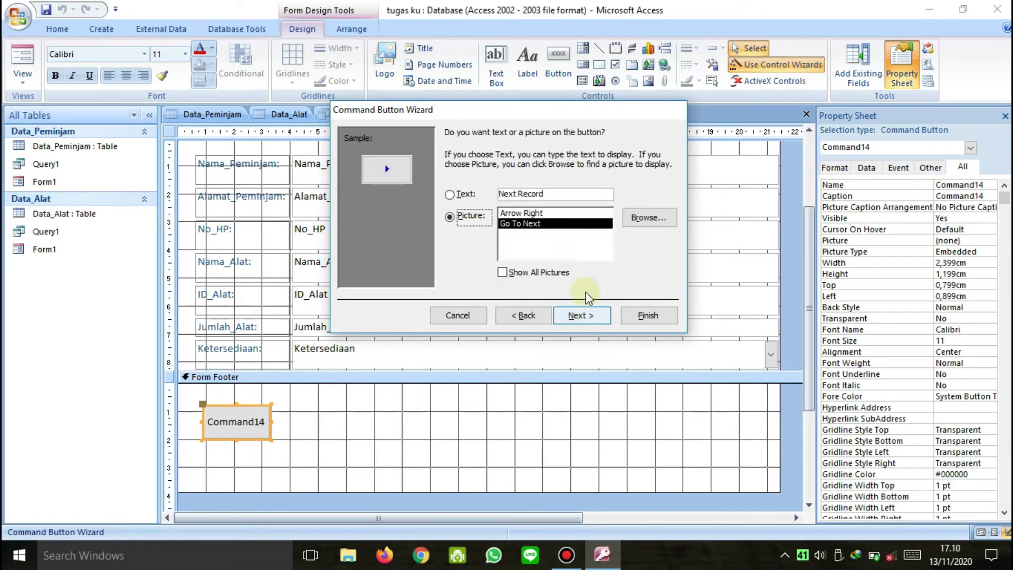
click(549, 195)
drag(550, 196, 490, 195)
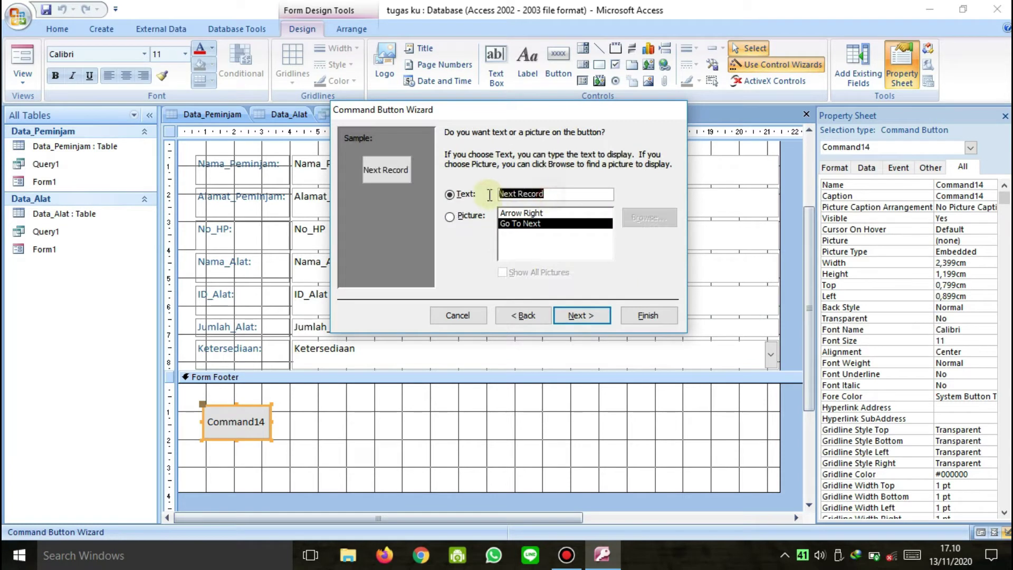
text(Se)
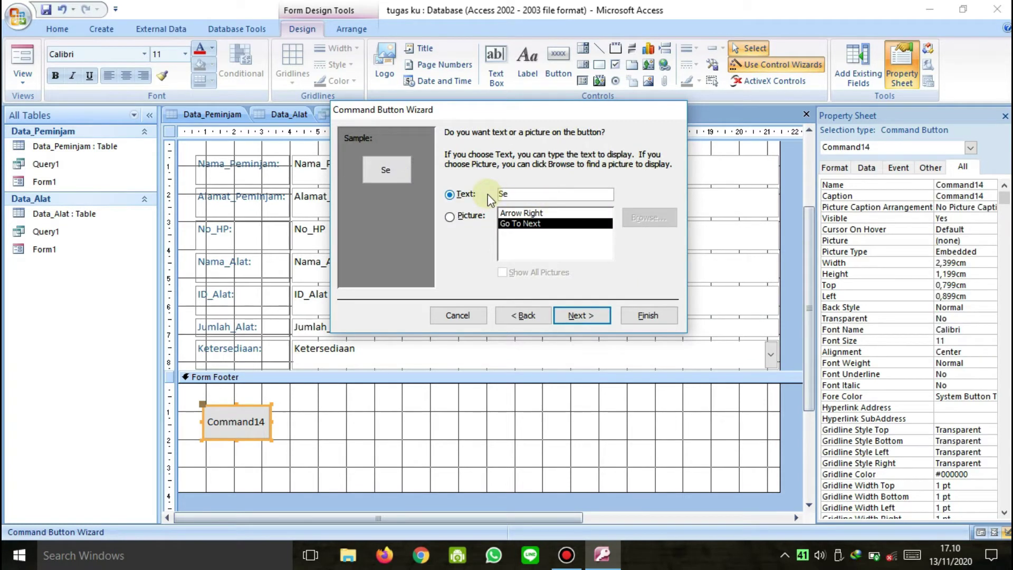
text(lanjutnya)
click(585, 315)
click(649, 316)
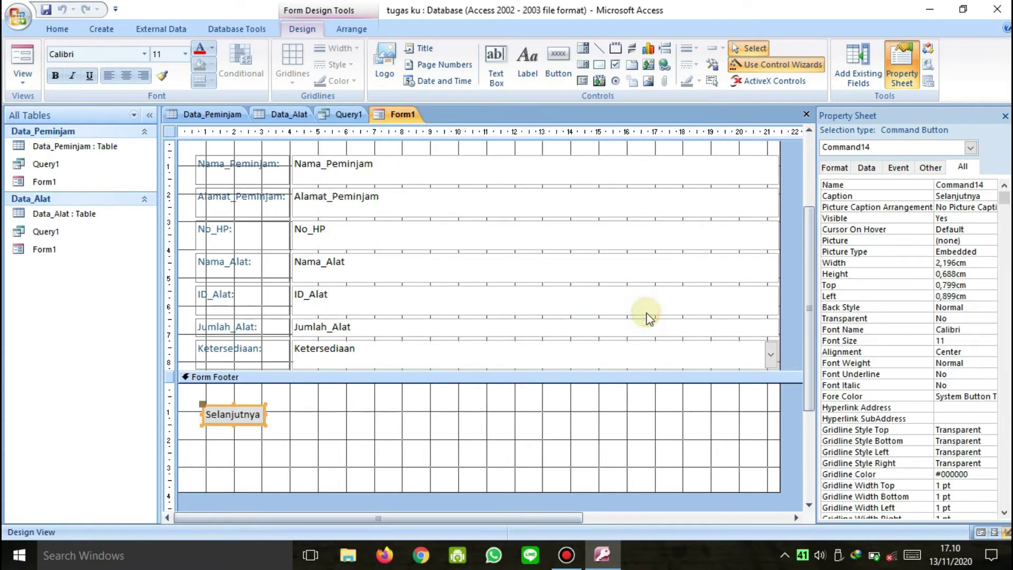
- Add a command button beside Selanjutnya in the form footer with the action Go To Previous Record and the text Sebelumnya
click(558, 58)
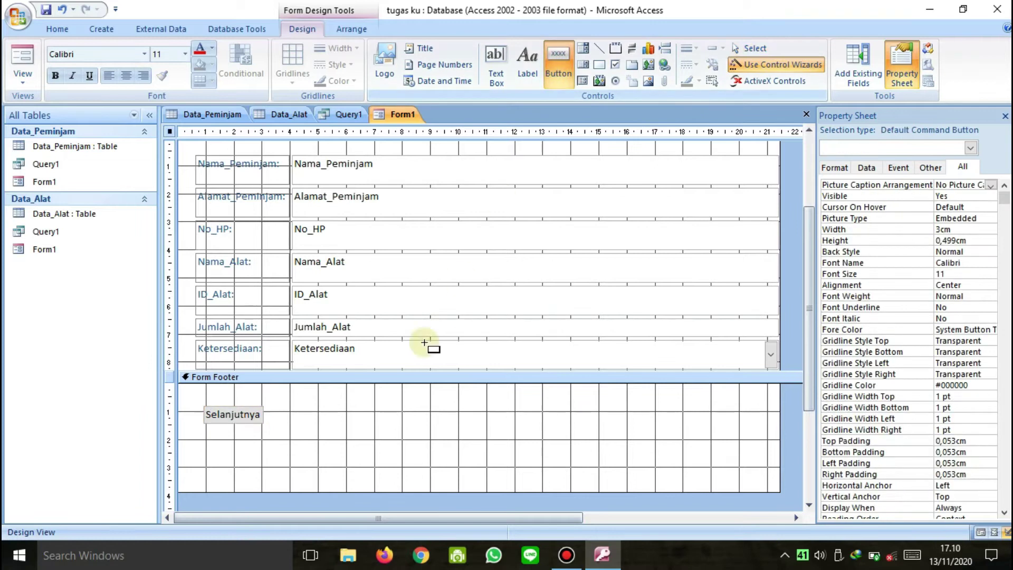
drag(291, 402, 380, 428)
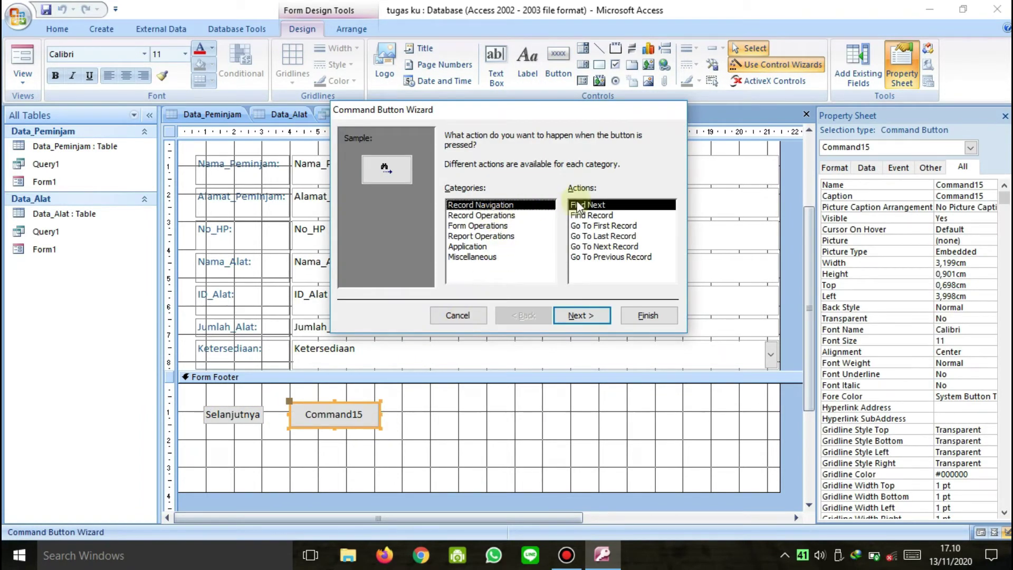
click(600, 258)
click(586, 315)
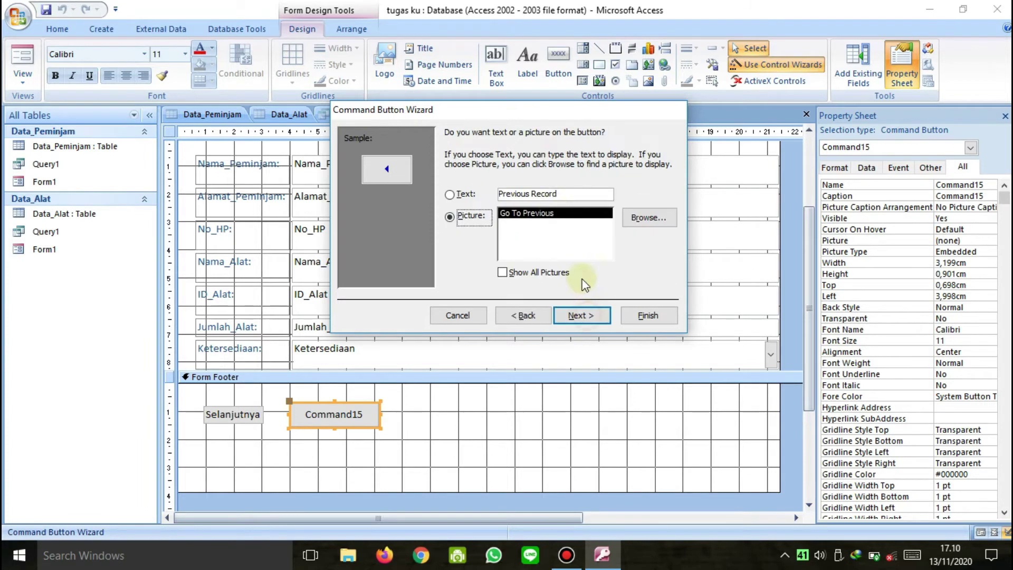
drag(557, 194, 500, 197)
text(S)
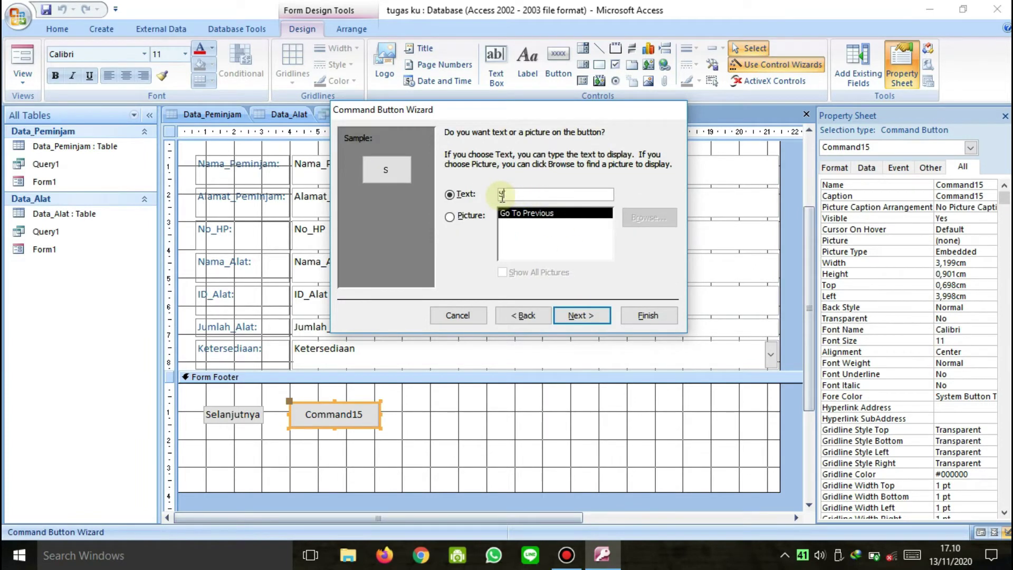
text(ebelumnya)
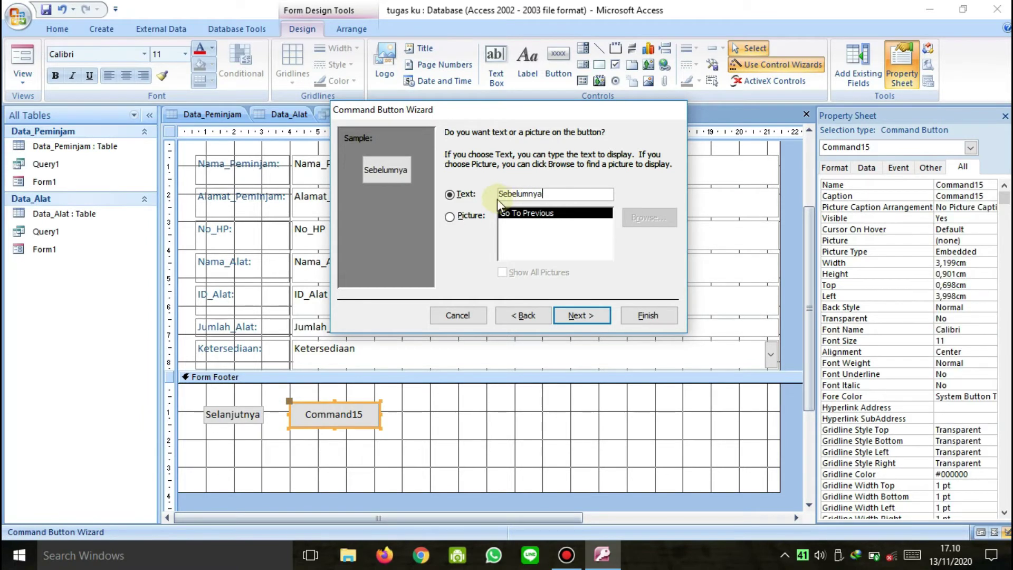
click(584, 315)
click(647, 315)
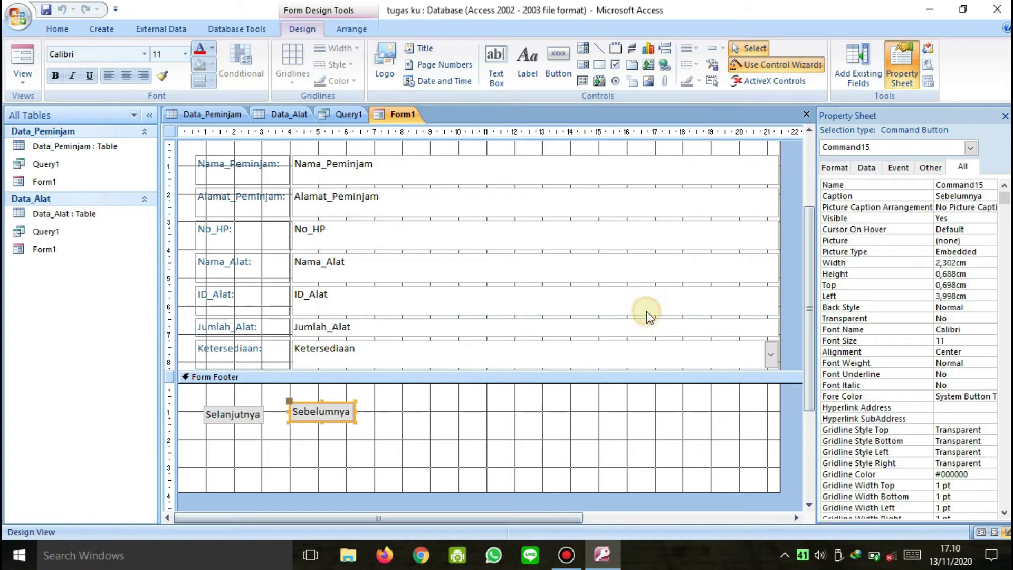
- Add a command button beside Sebelumnya with the Form Operations action Print a Form for Form1 and the text Print
click(559, 69)
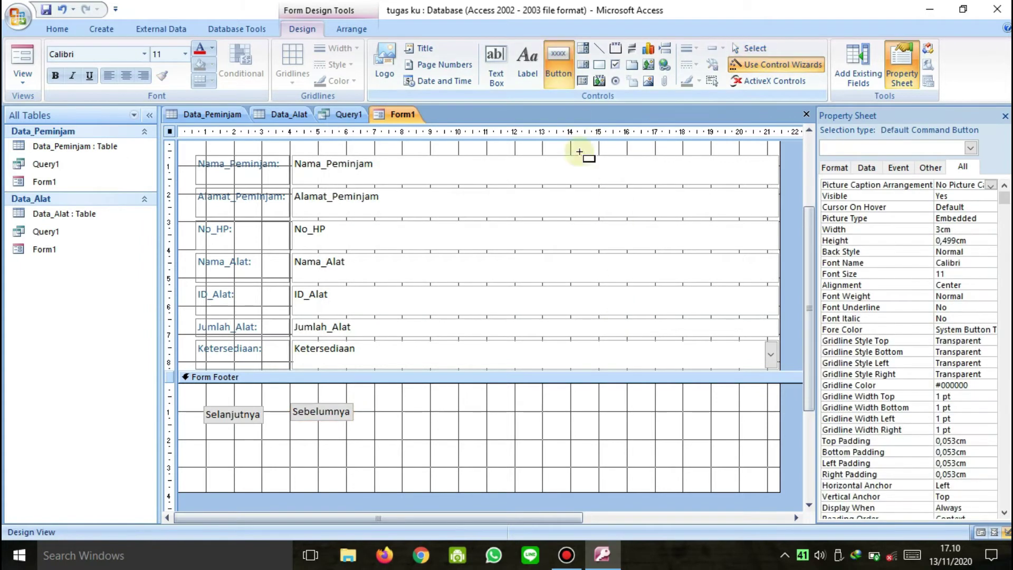
drag(376, 404, 467, 434)
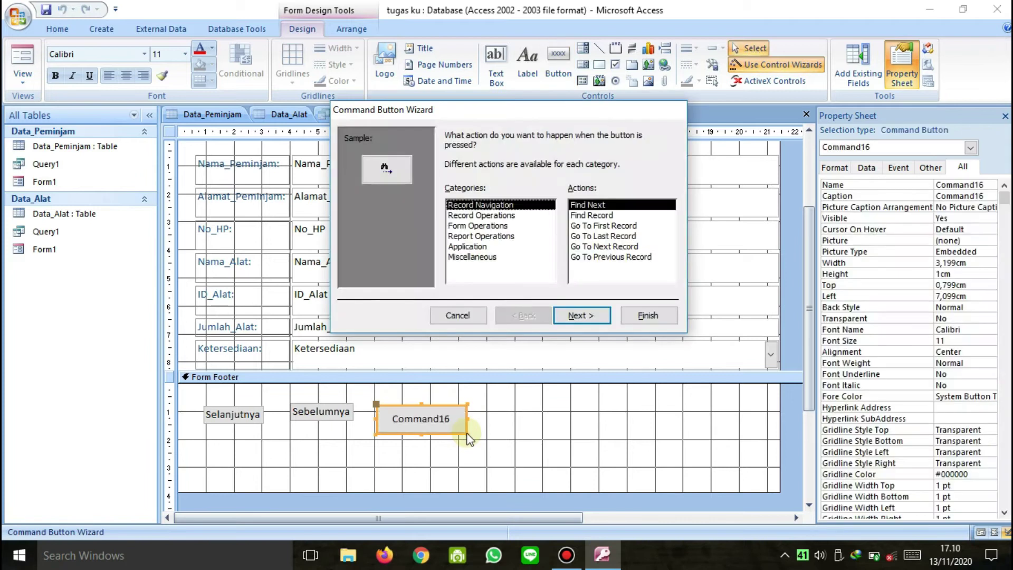
click(482, 226)
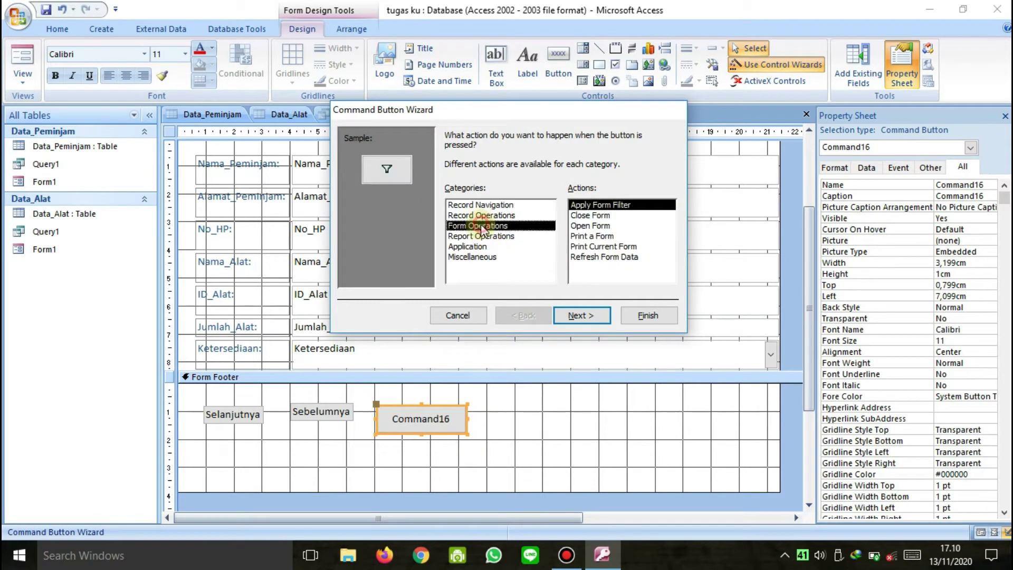
click(592, 237)
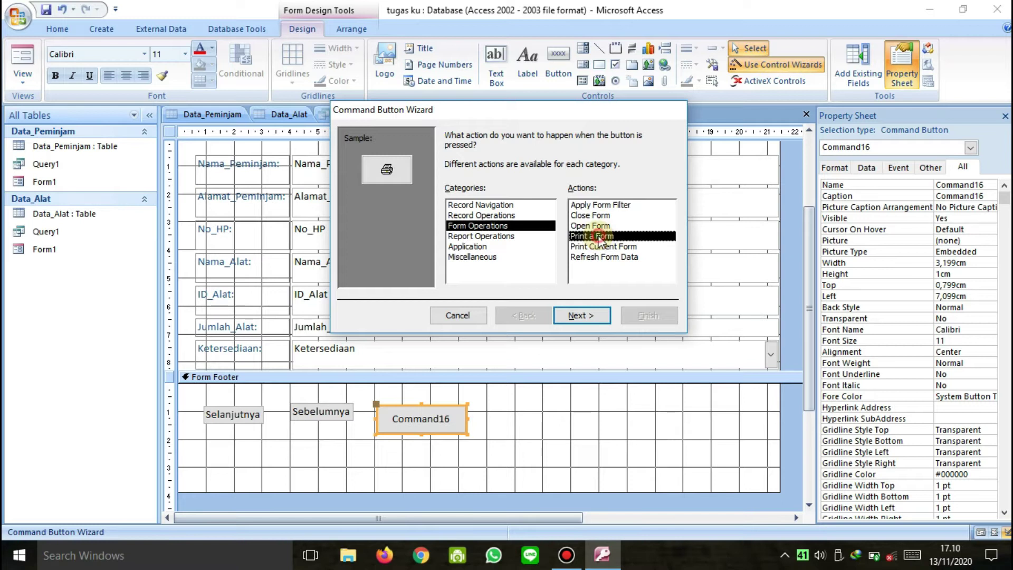
click(587, 317)
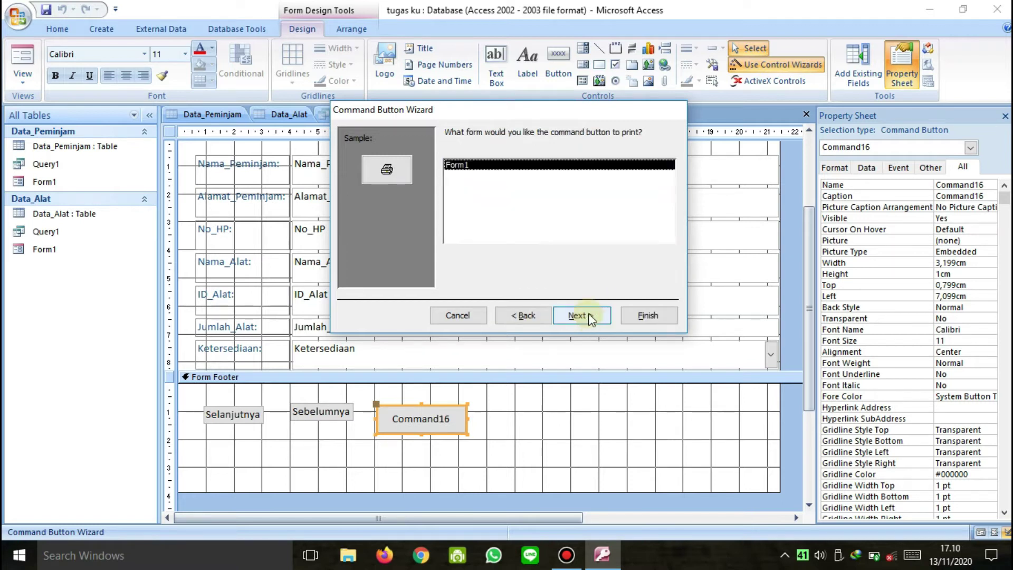
click(588, 318)
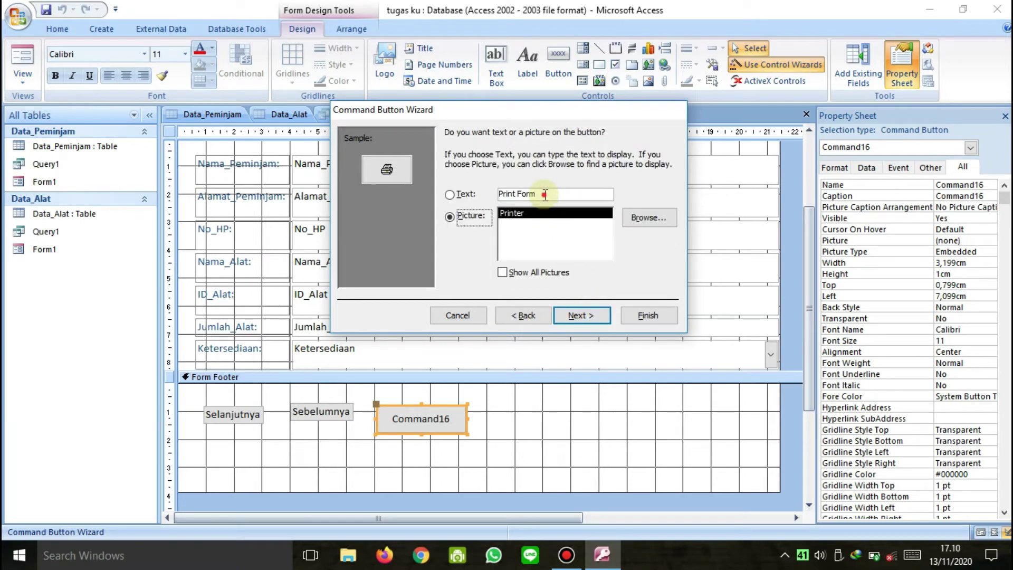
click(546, 195)
key(BackSpace)
key(BackSpace)
key(BackSpace)
key(BackSpace)
key(BackSpace)
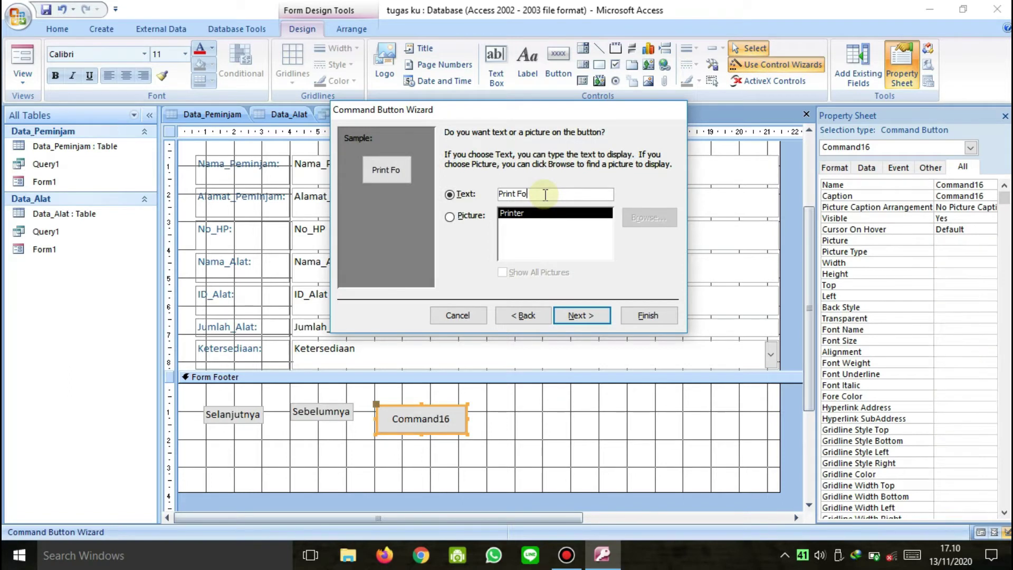
click(580, 316)
click(647, 318)
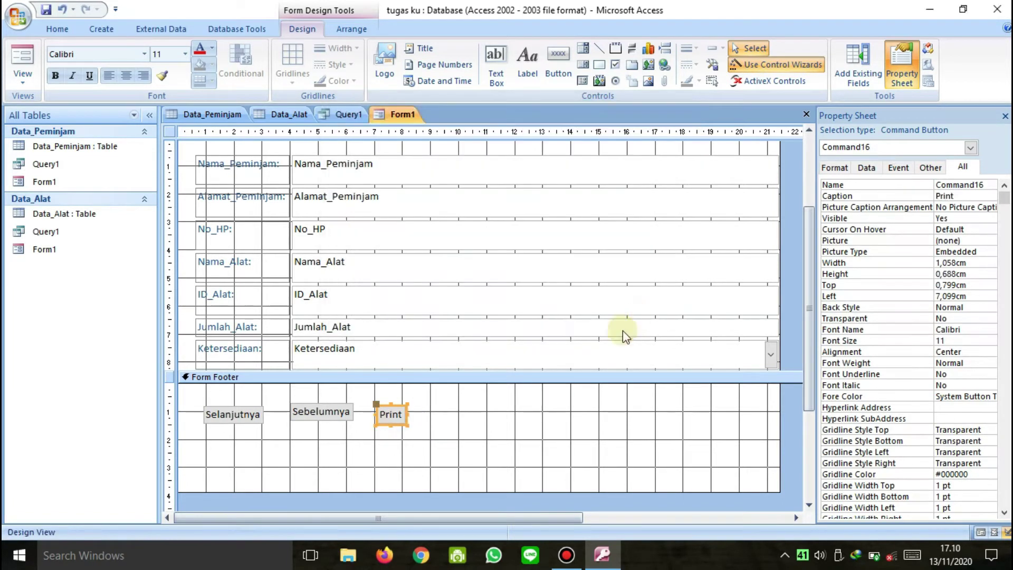
- Add a command button beside Print in the form footer with the action Quit Application and the text Keluar
click(550, 52)
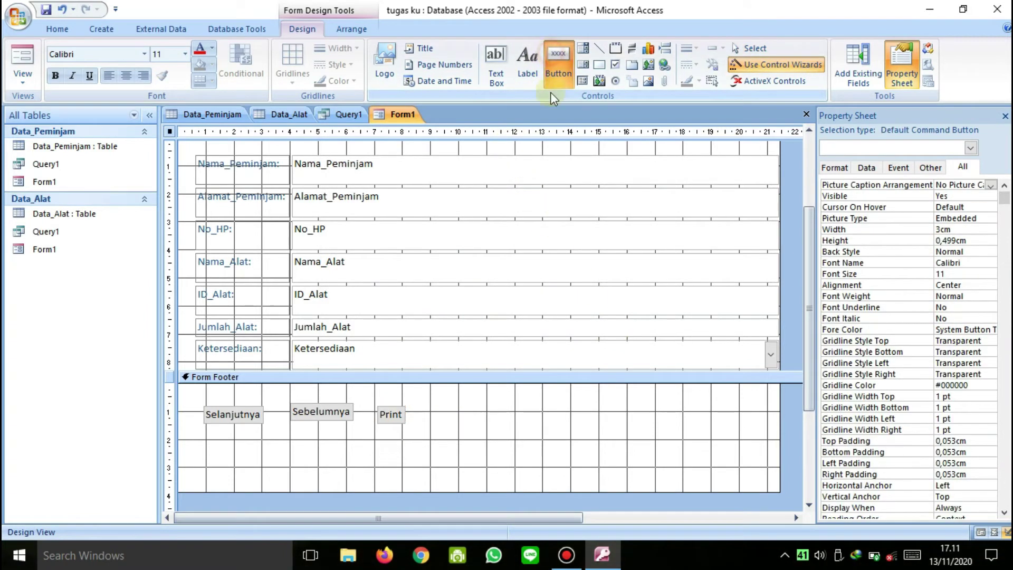
drag(419, 405, 487, 428)
click(473, 248)
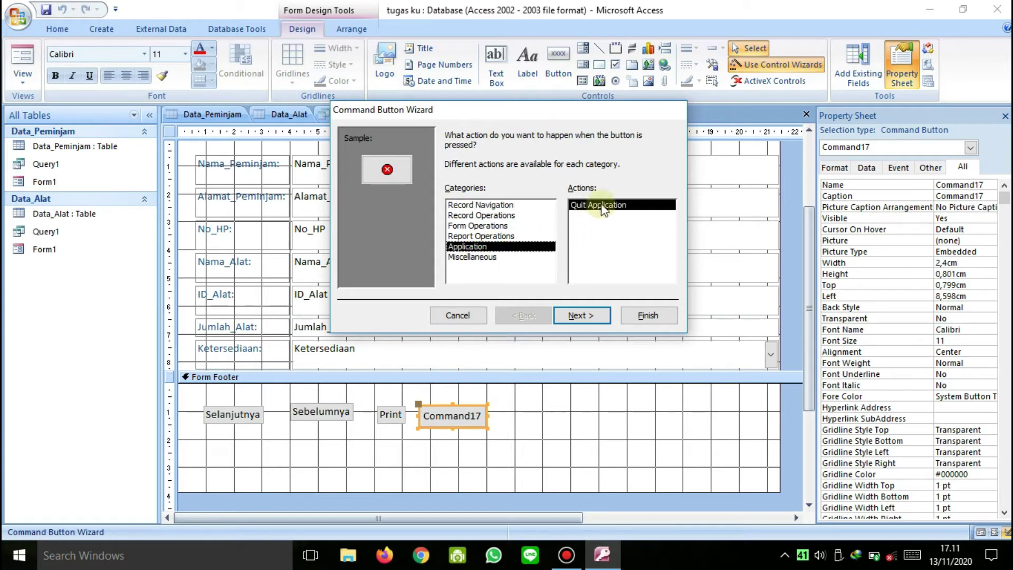
click(581, 315)
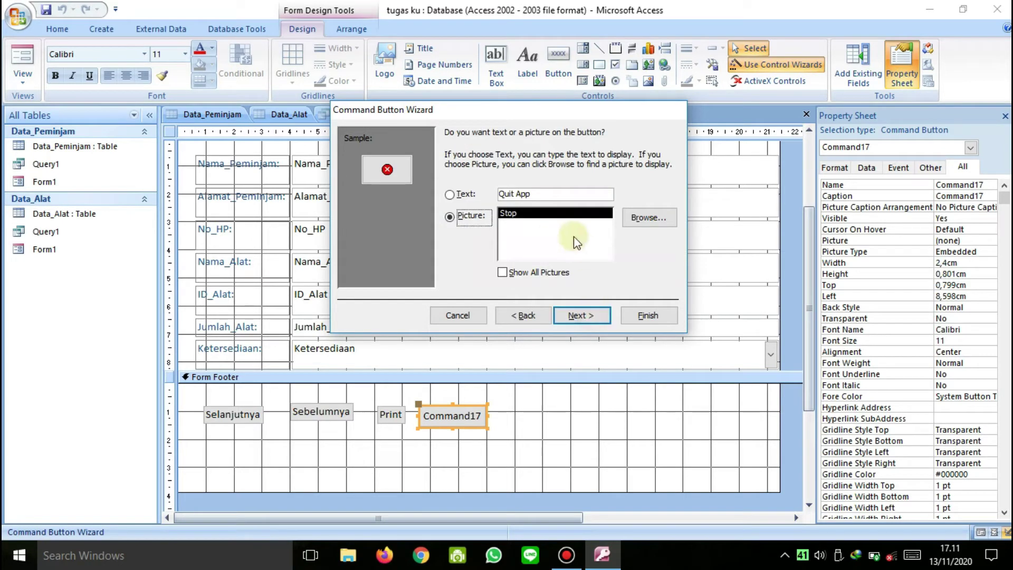
click(492, 198)
key(Caps_Lock)
text(K)
key(Caps_Lock)
text(eluar)
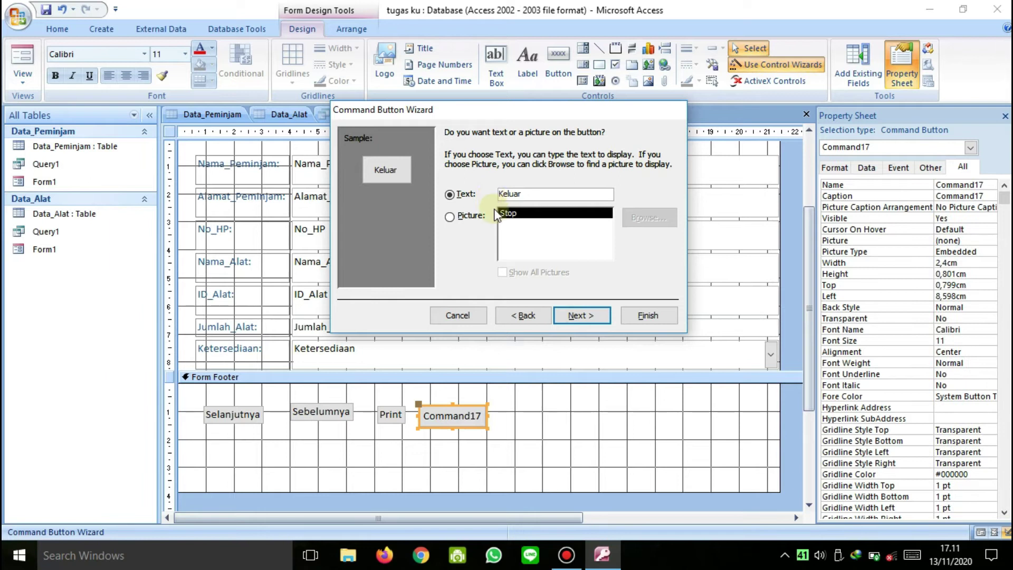
click(588, 318)
click(634, 317)
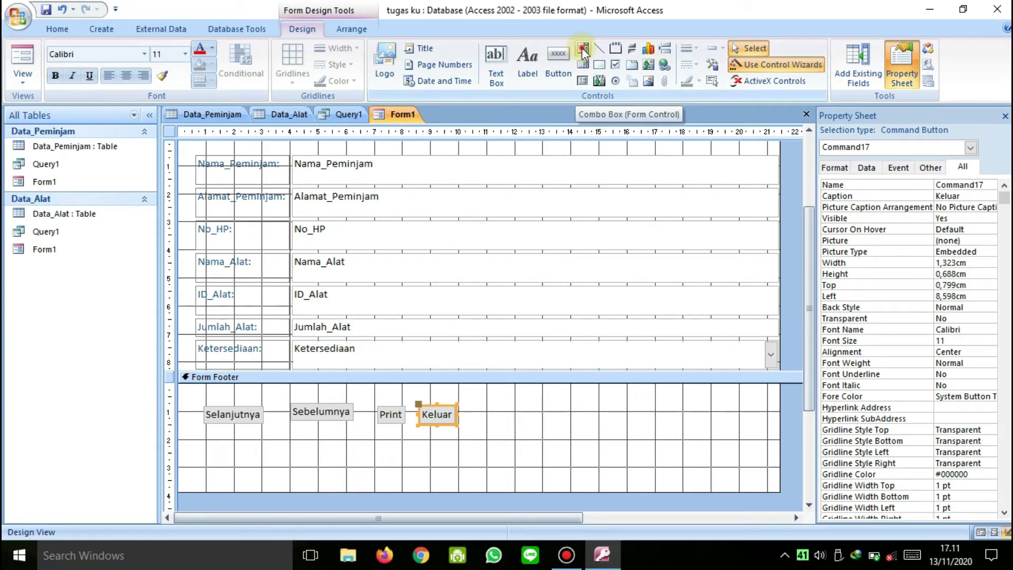
- Add a combo box about 4.2 by 1.5 cm that finds form records by Nama_Alat, placed clear of the Keluar button
click(583, 51)
click(519, 400)
drag(520, 400, 639, 443)
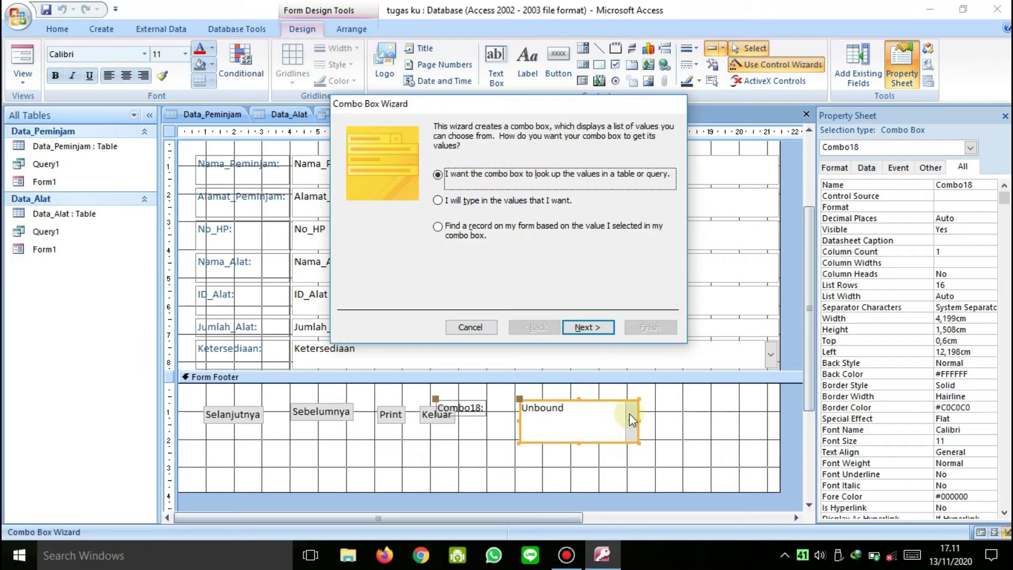
click(475, 229)
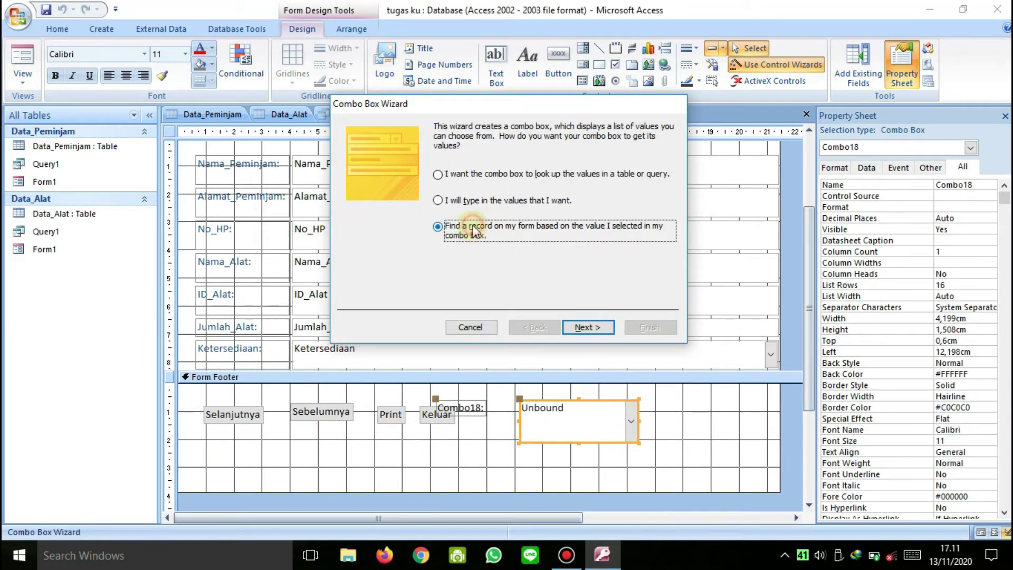
click(596, 330)
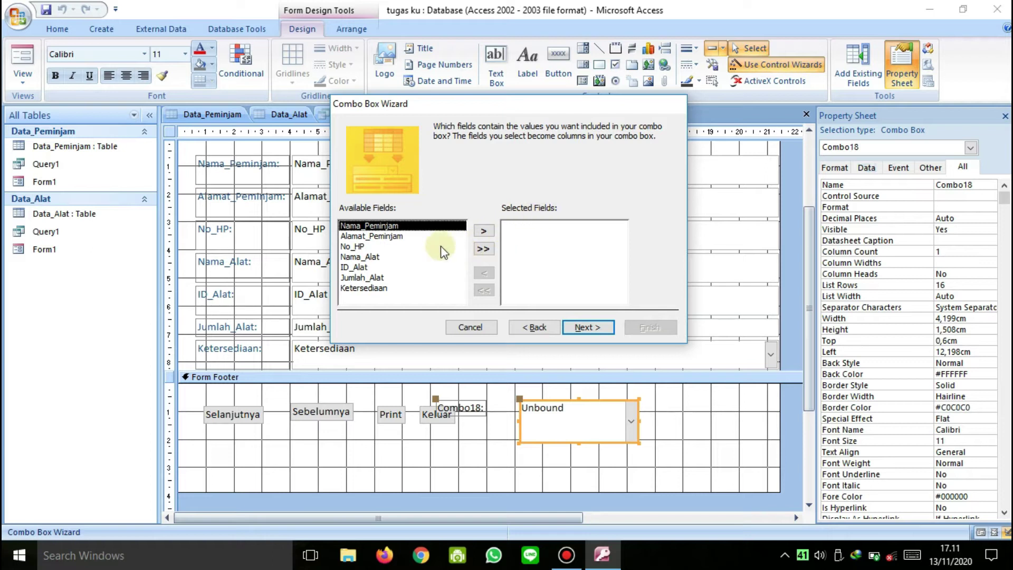
double_click(364, 257)
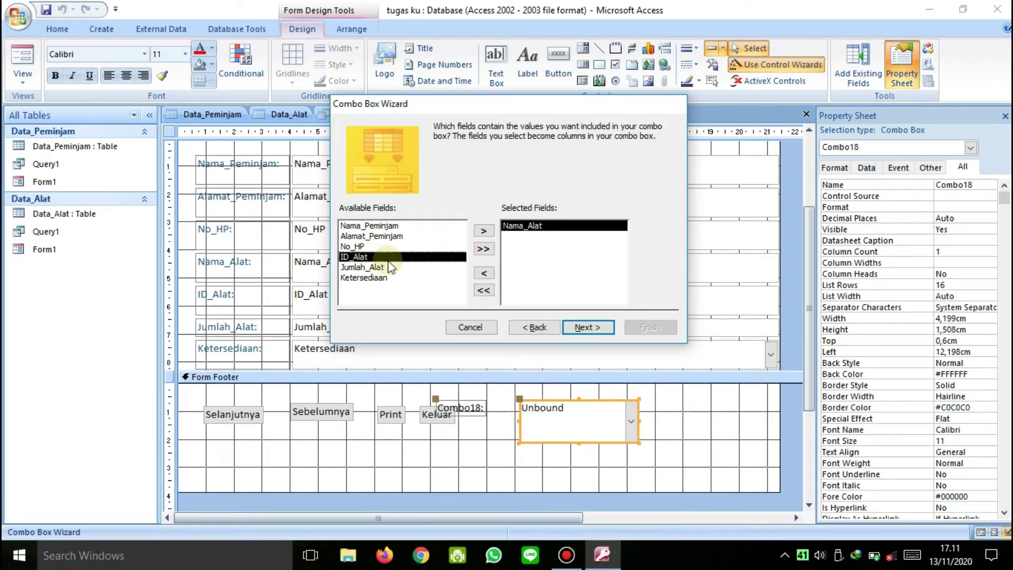
click(582, 328)
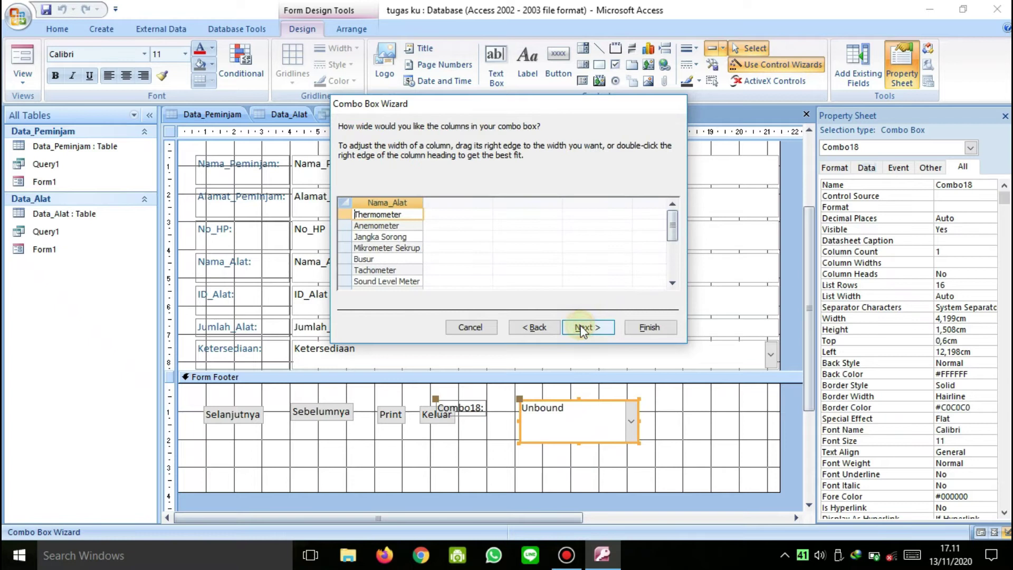
click(592, 328)
click(645, 327)
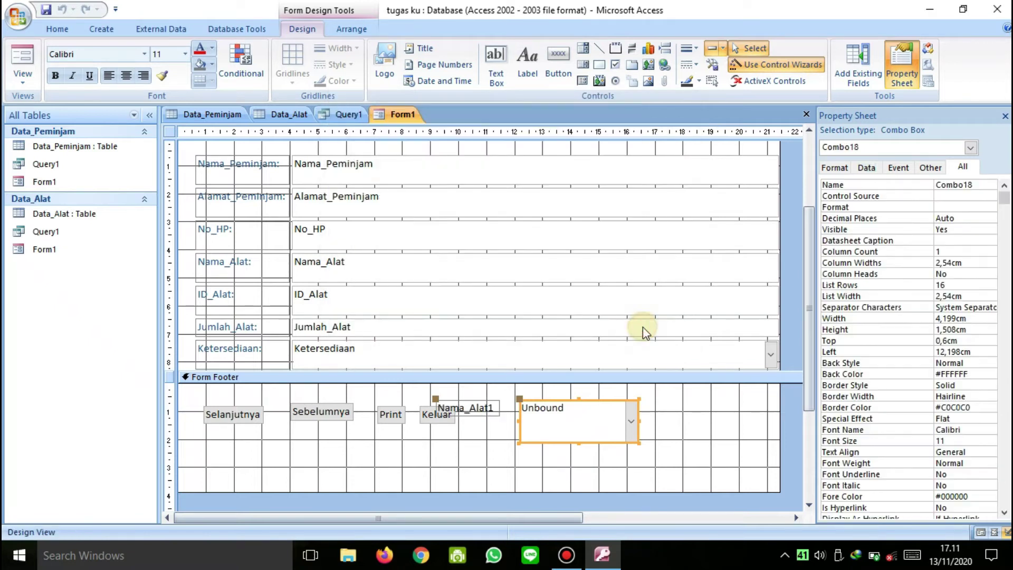
drag(631, 415, 688, 421)
- Change the caption of the combo box's label to Nama_Alat and show the form in Form View
click(551, 412)
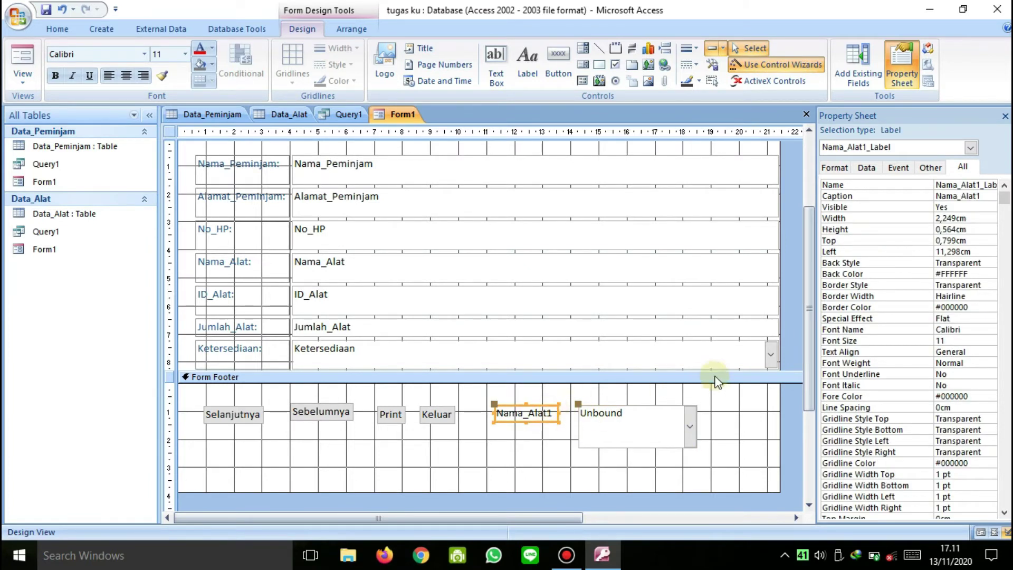
click(983, 196)
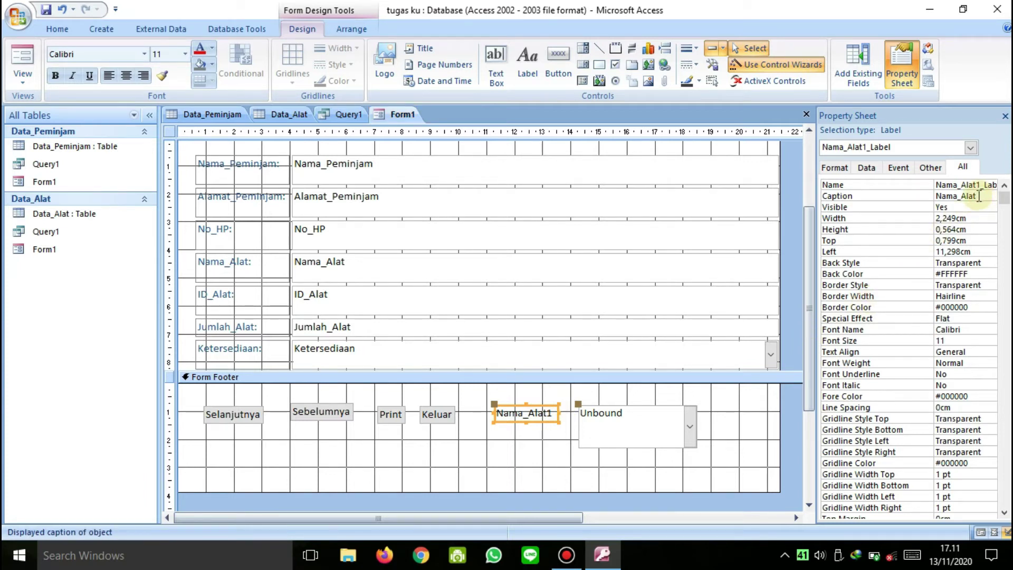
click(644, 427)
click(569, 451)
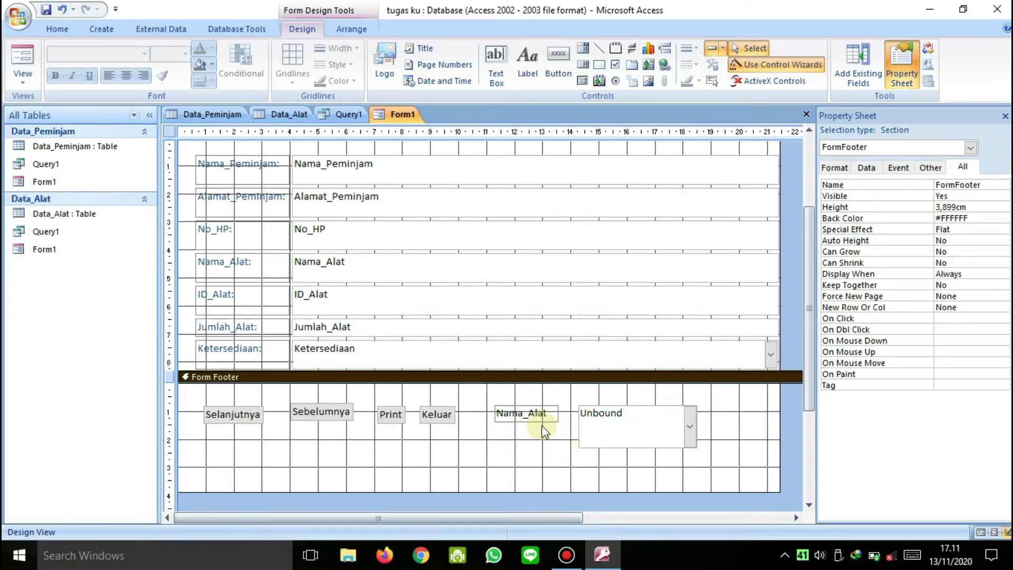
click(23, 64)
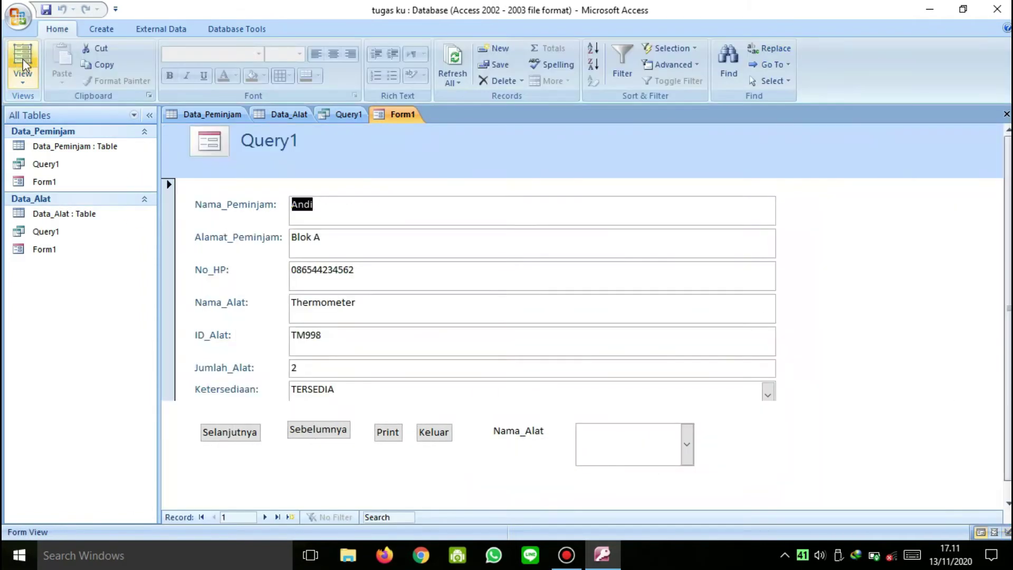
- Test the Selanjutnya and Sebelumnya buttons by stepping forward and back through the form's records
click(243, 439)
click(232, 440)
click(233, 439)
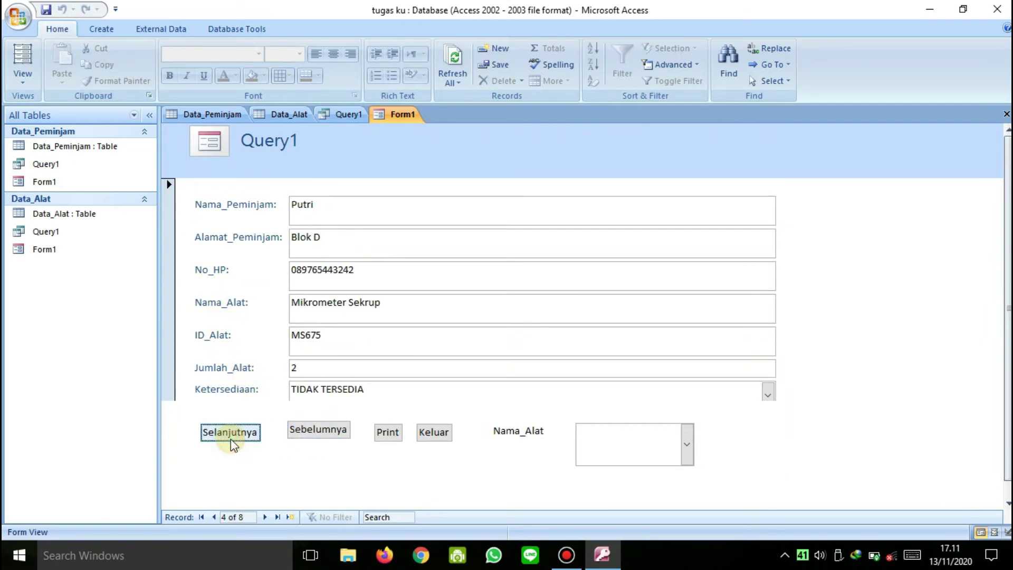
click(232, 436)
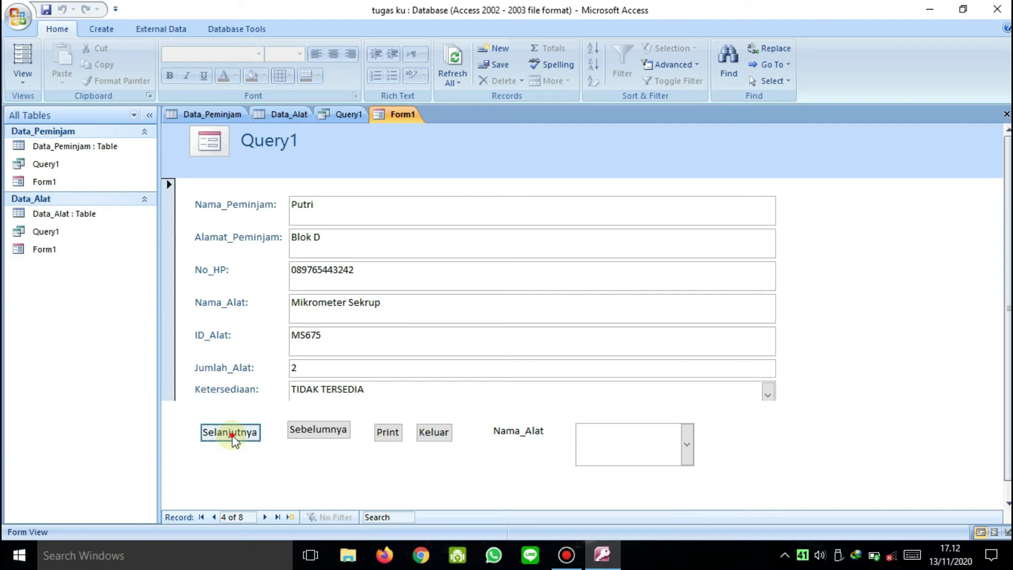
click(232, 437)
click(232, 437)
click(300, 430)
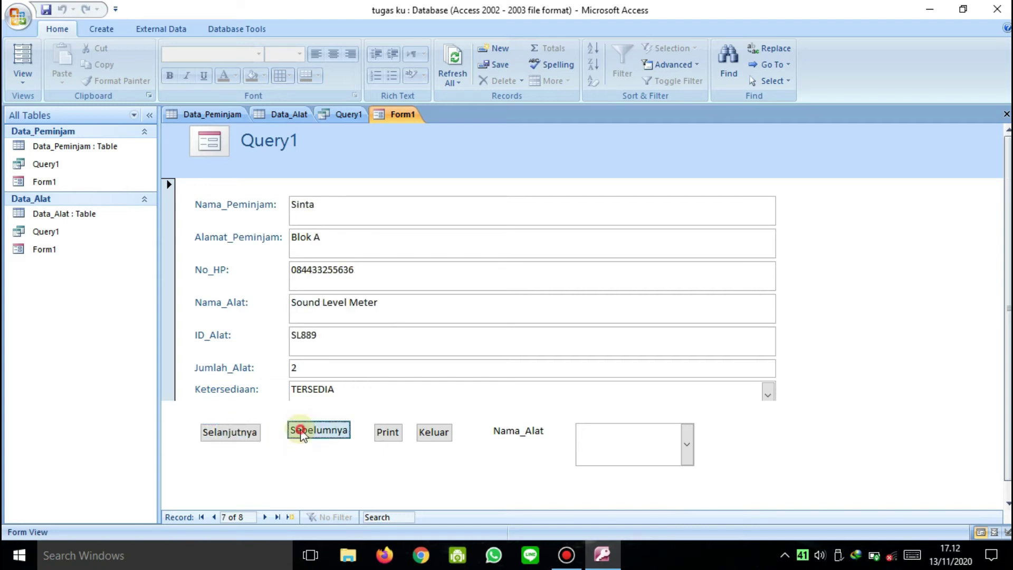
click(300, 430)
- Test the form's Print button and cancel saving the print output
click(387, 432)
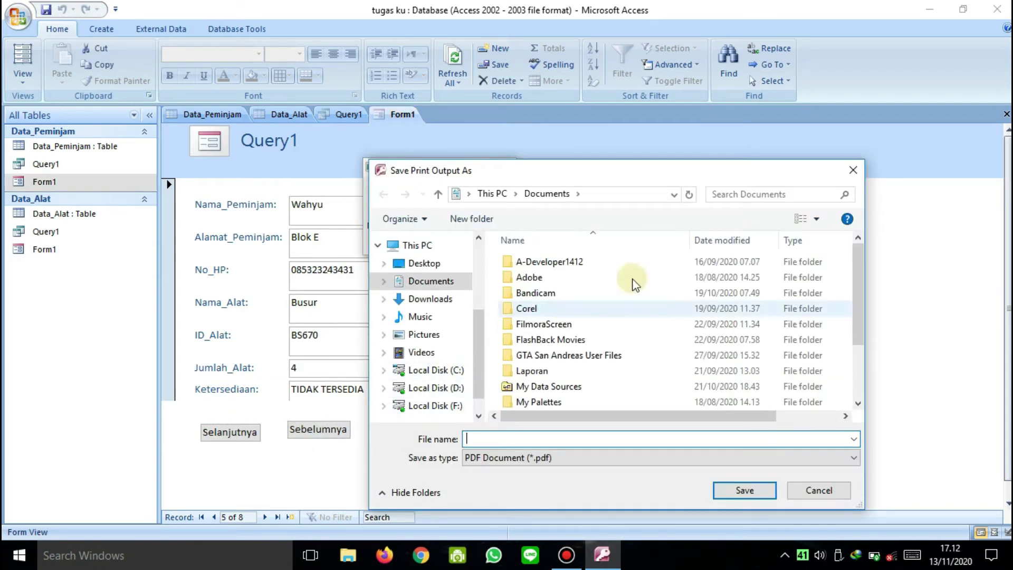
click(853, 170)
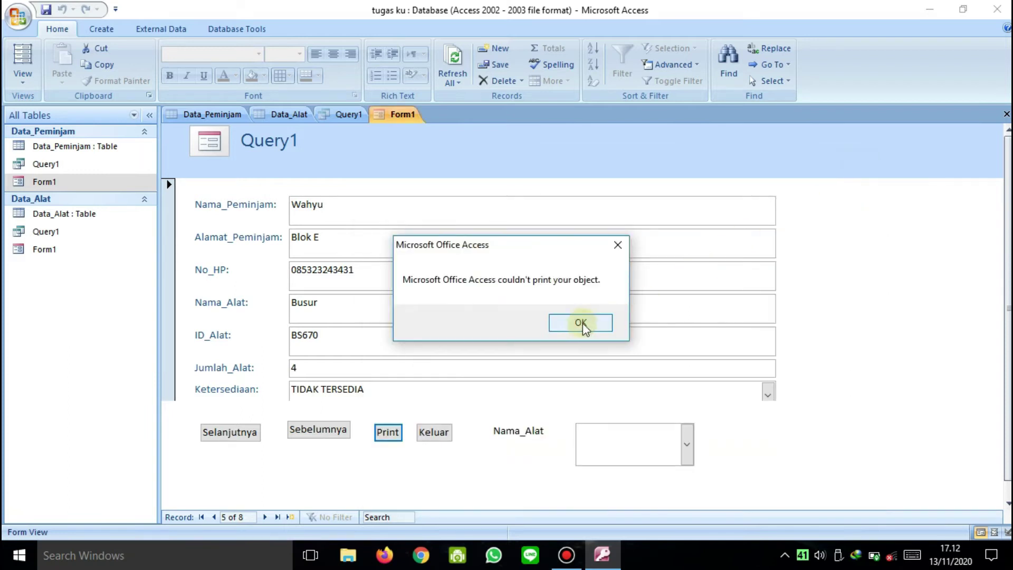
click(581, 323)
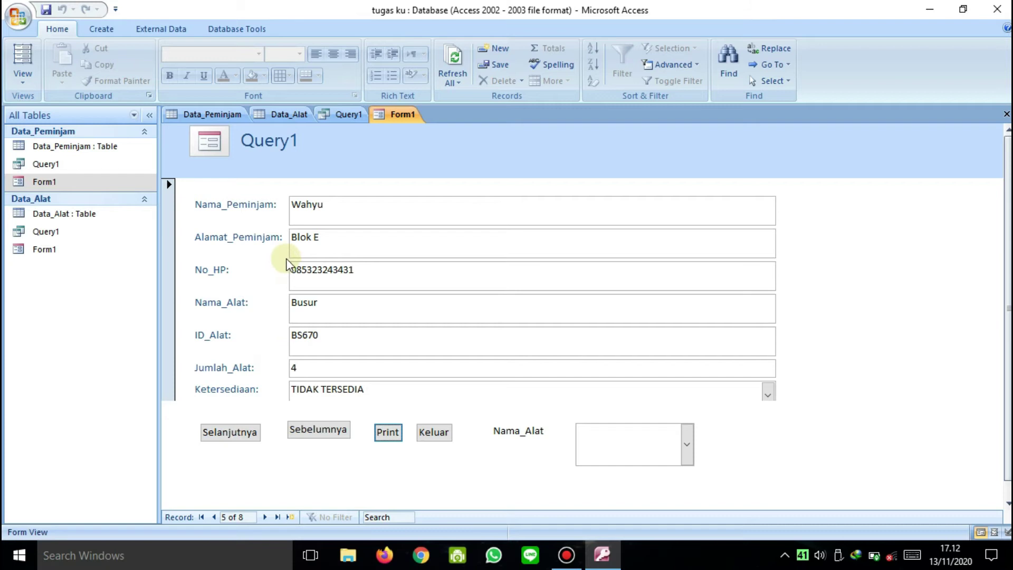
- Create a new macro and show its Condition column
click(113, 32)
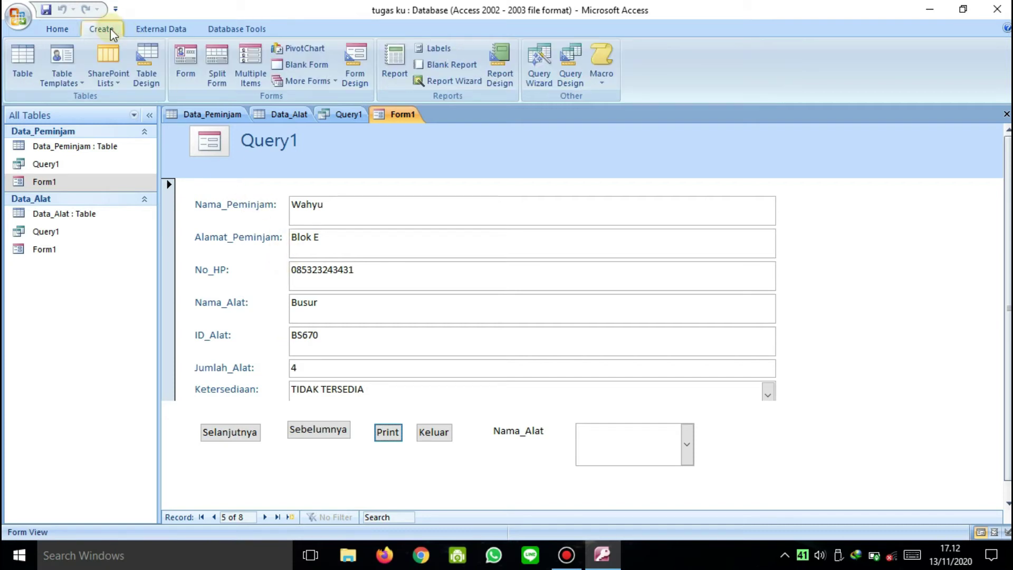
click(600, 56)
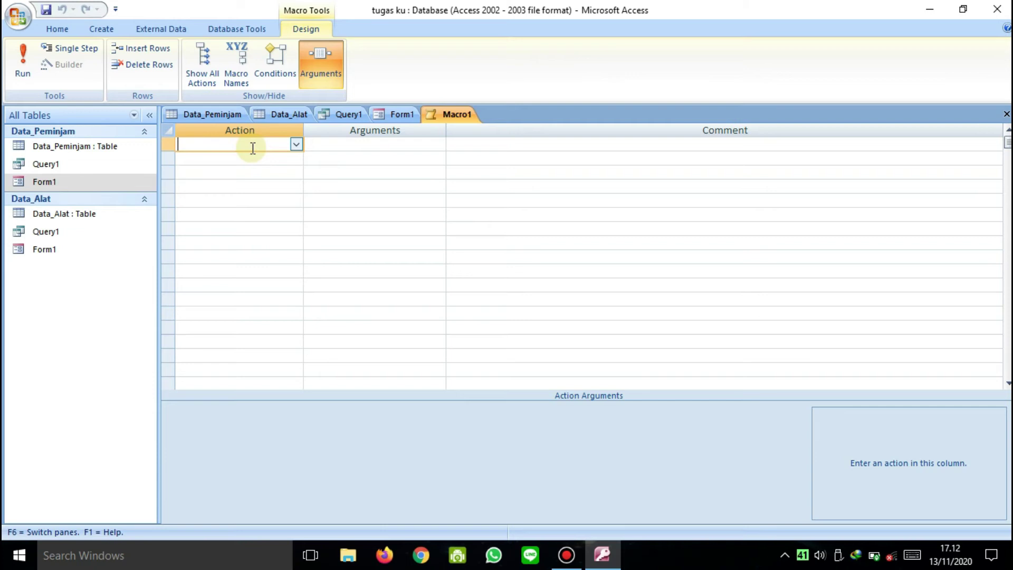
click(279, 61)
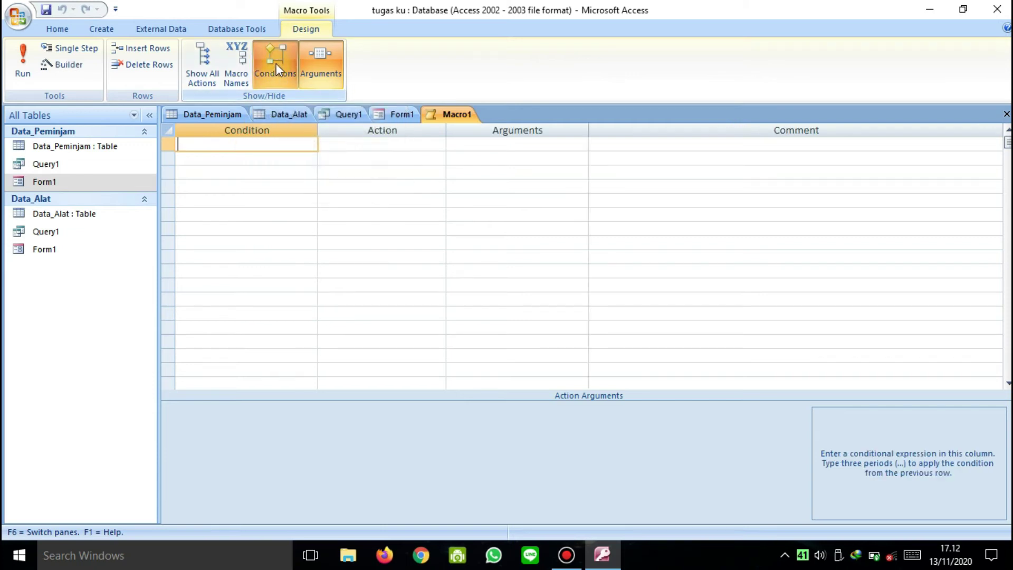
- Enter the conditions [Ketersediaan]="TERSEDIA" and [Ketersediaan]="TIDAK TERSEDIA" in the macro's first two rows
click(242, 148)
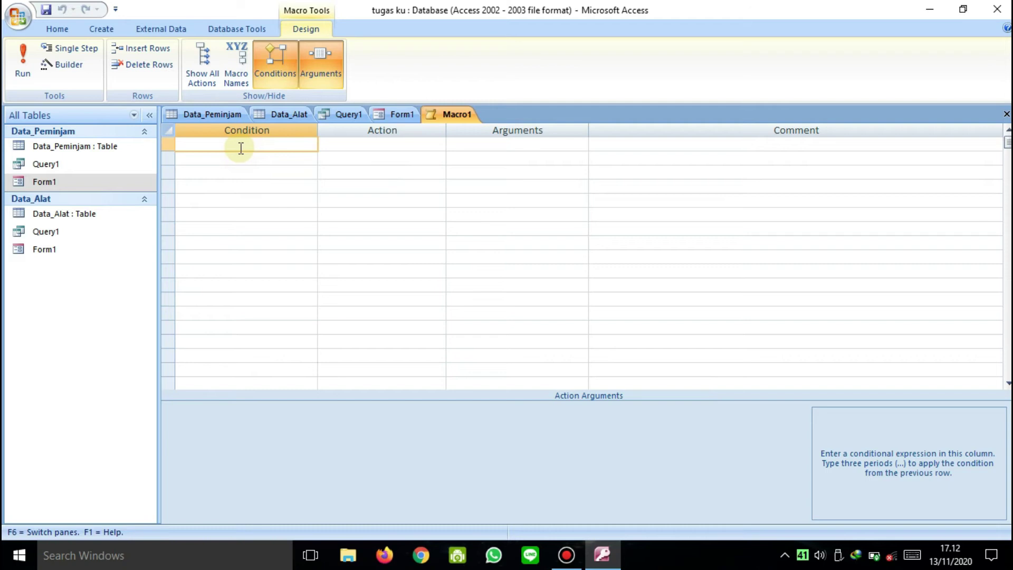
text([K)
key(Caps_Lock)
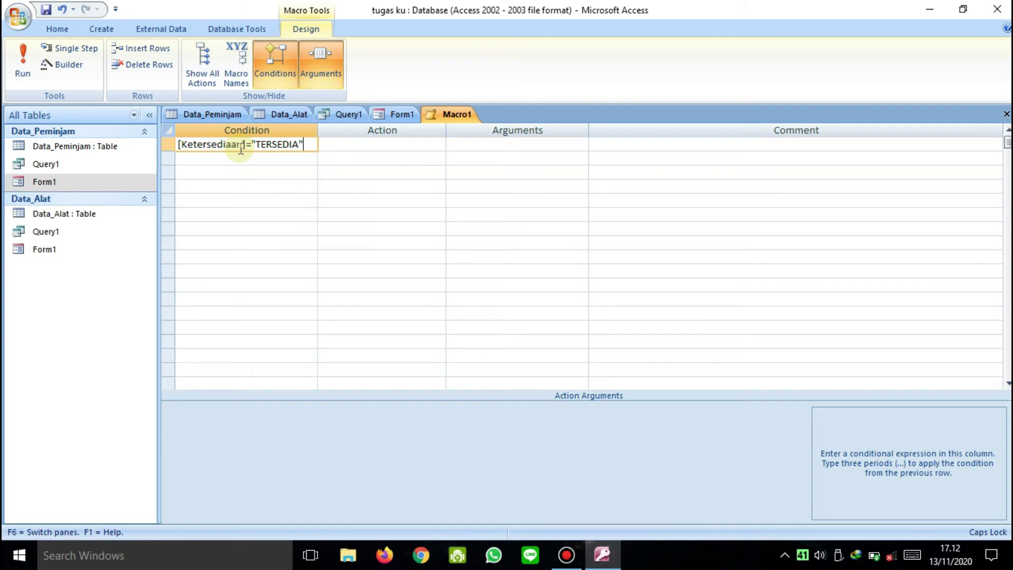
click(243, 156)
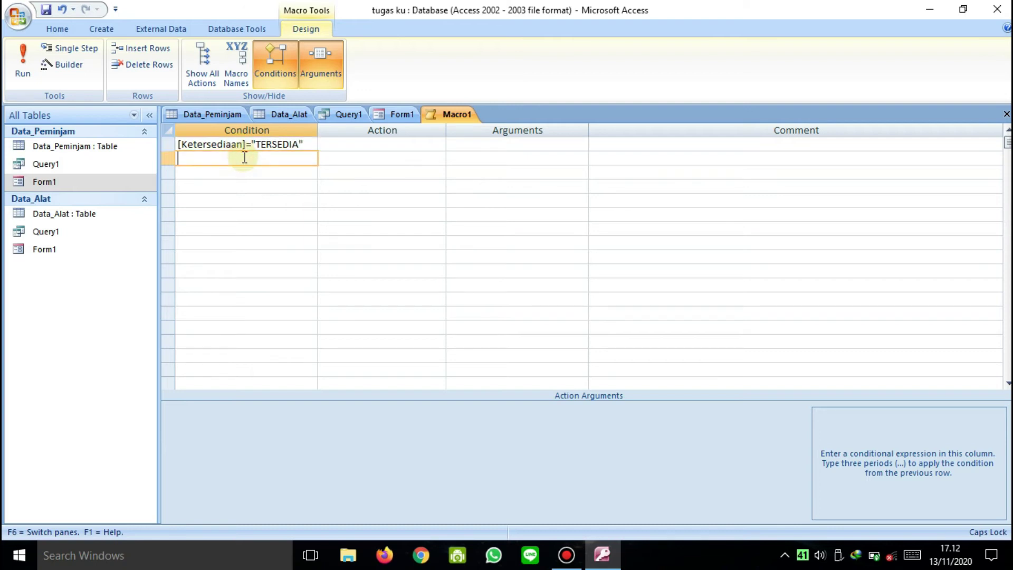
text([K)
key(Caps_Lock)
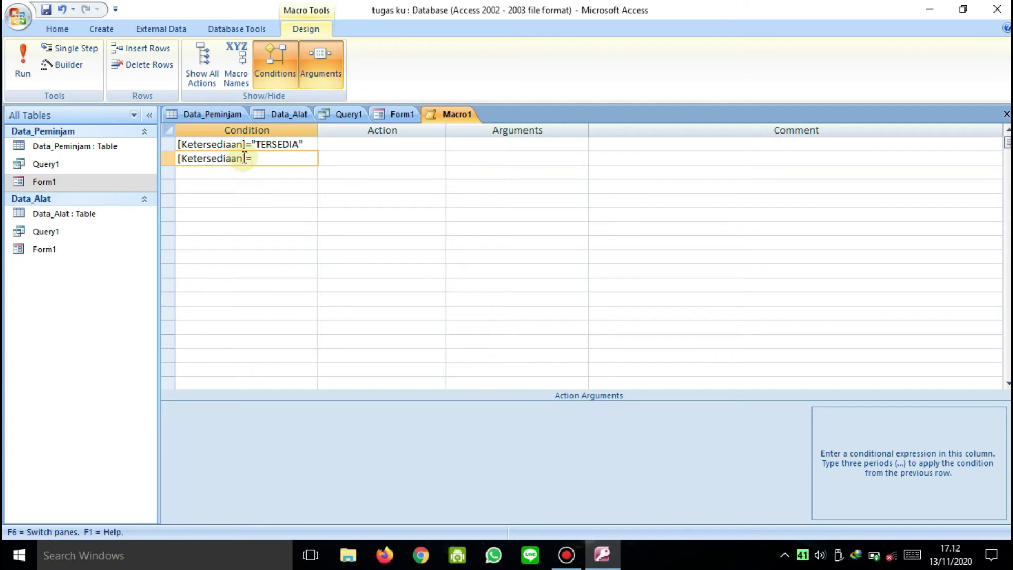
key(Caps_Lock)
text(ERSEDIA")
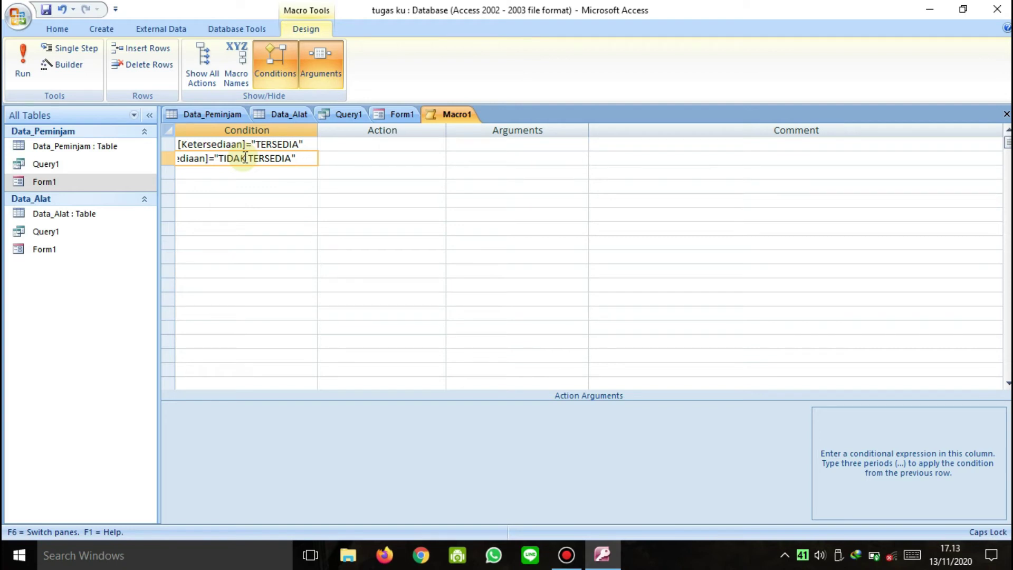
- Set the action of both condition rows to MsgBox
click(352, 144)
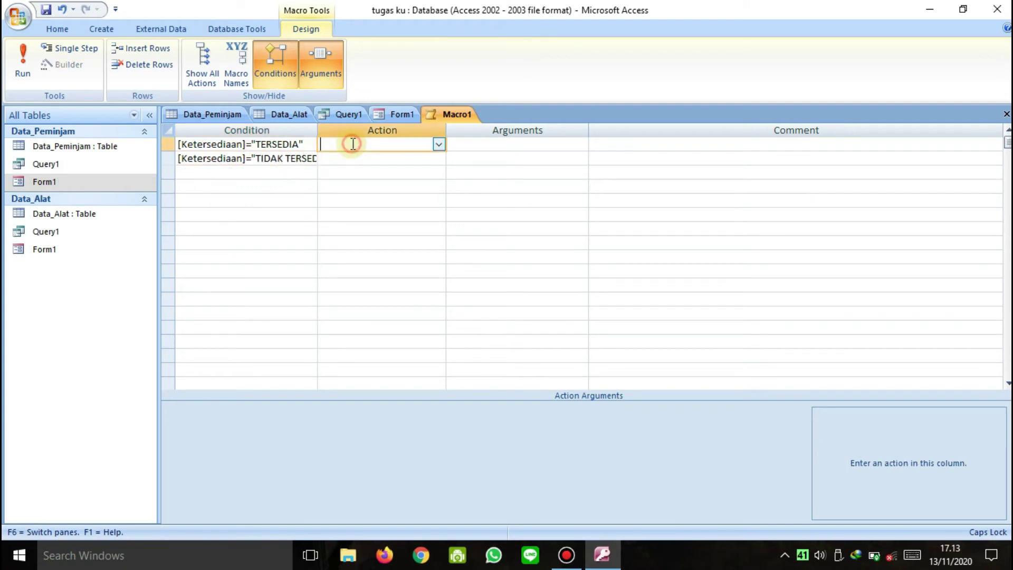
click(439, 144)
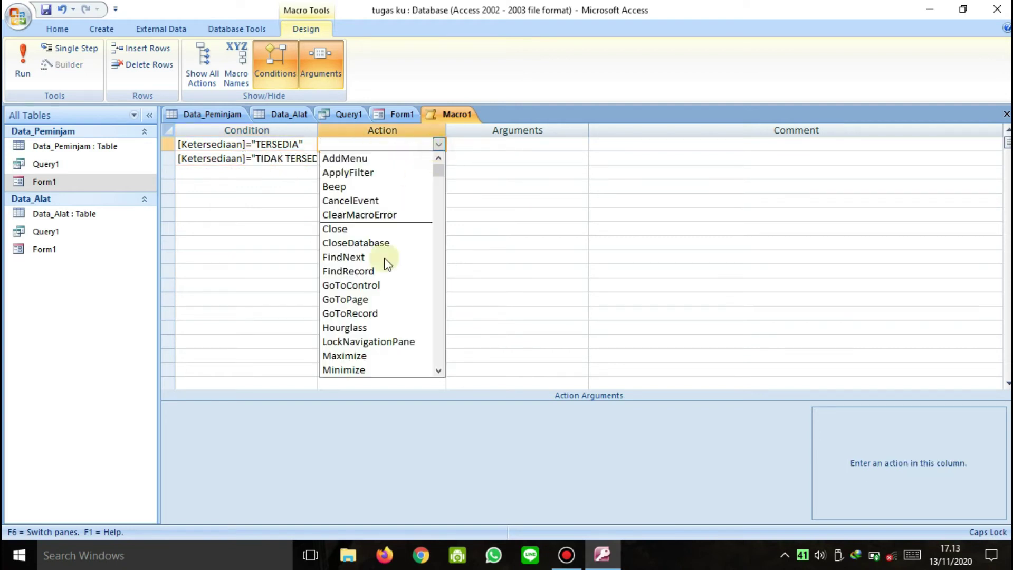
scroll(380, 274, down, 1)
click(360, 346)
click(357, 344)
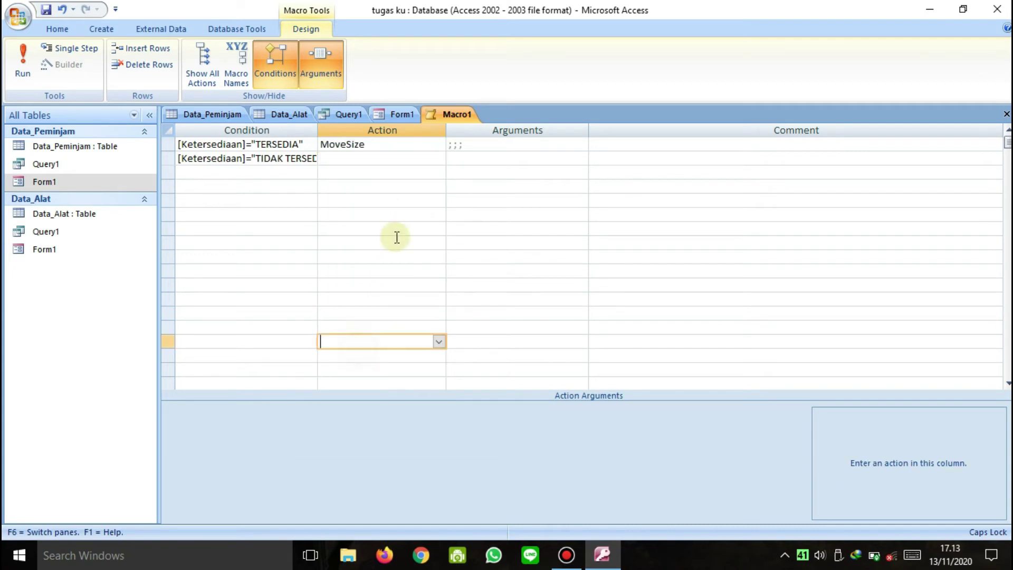
click(438, 145)
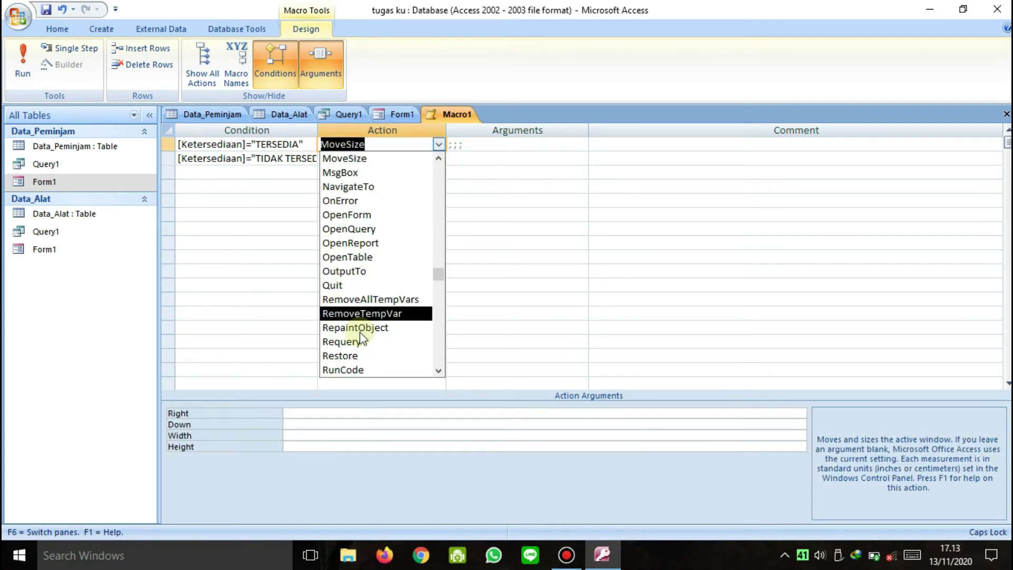
click(370, 170)
click(389, 158)
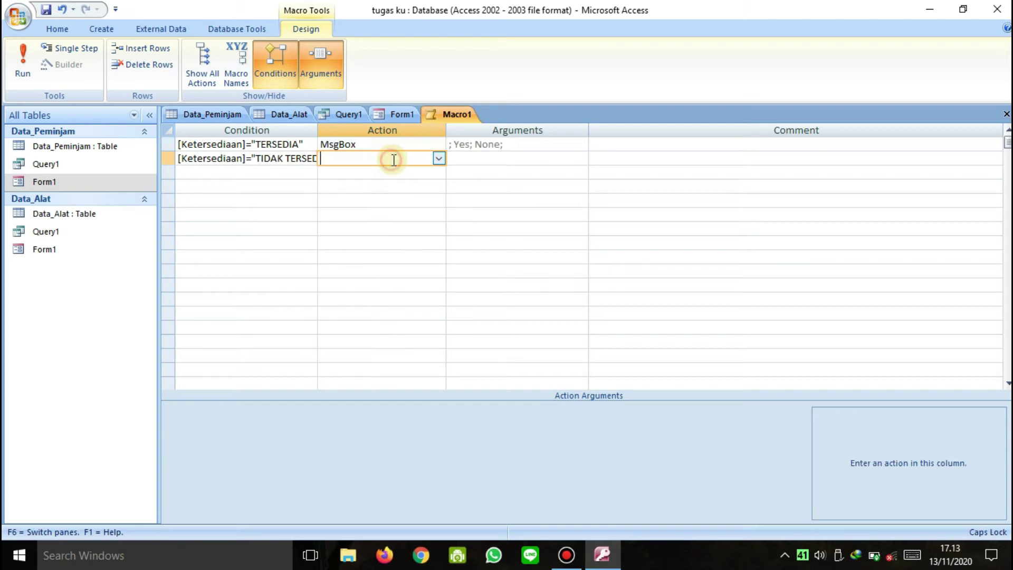
click(438, 158)
scroll(355, 287, down, 2)
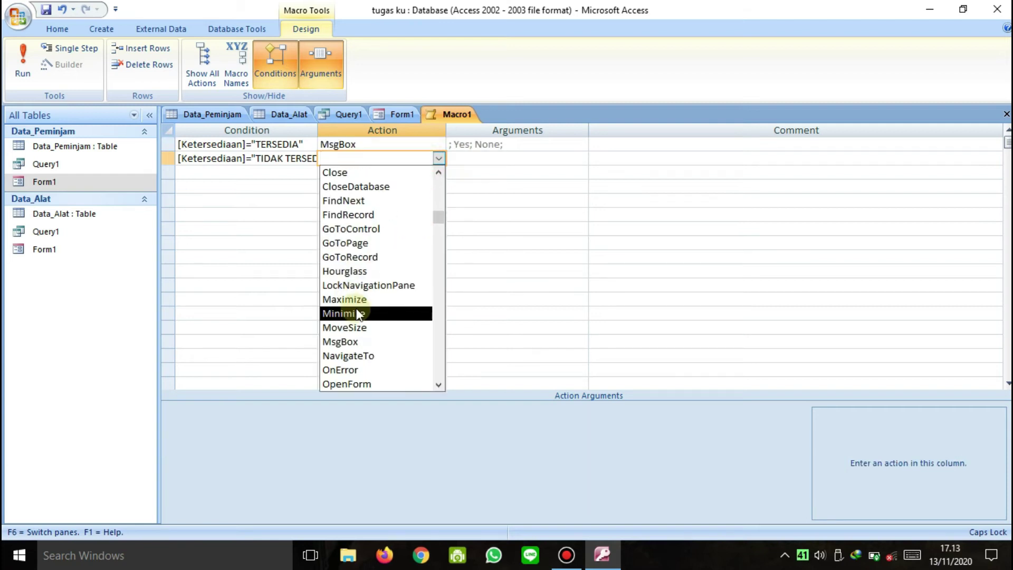
click(359, 343)
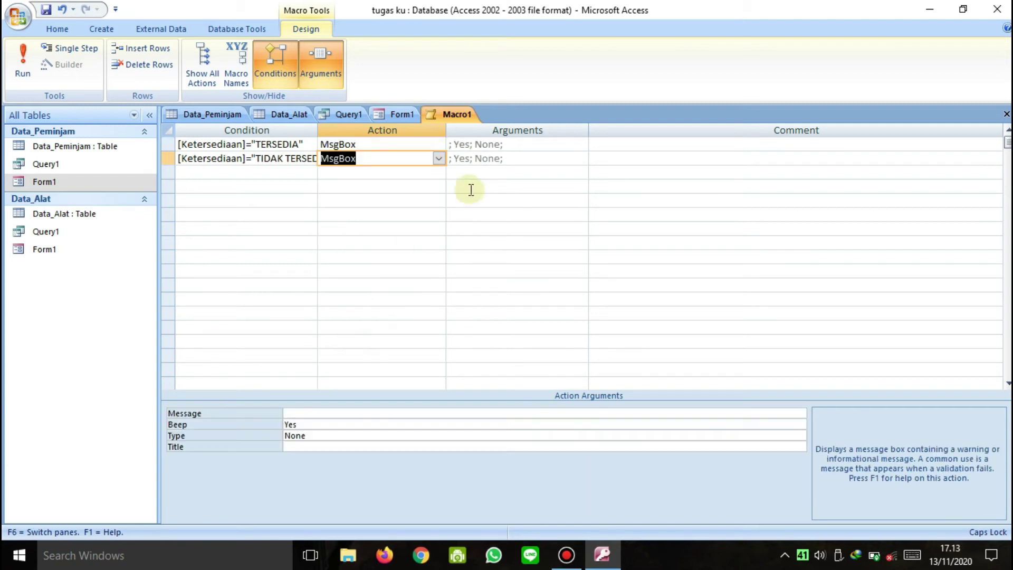
- Set the message of the TERSEDIA row's message box to "Sudah Dikembalikan"
click(510, 147)
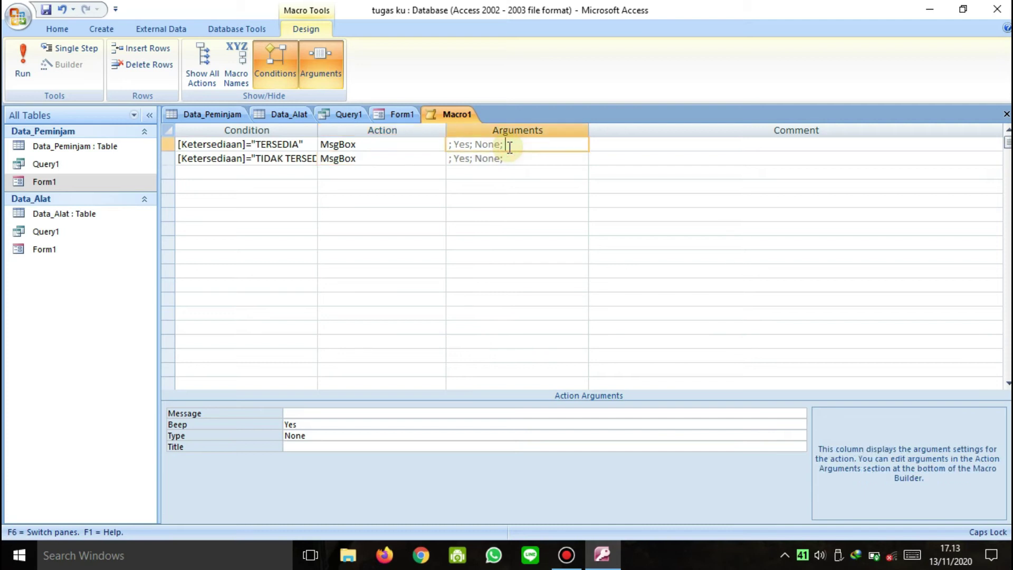
click(303, 415)
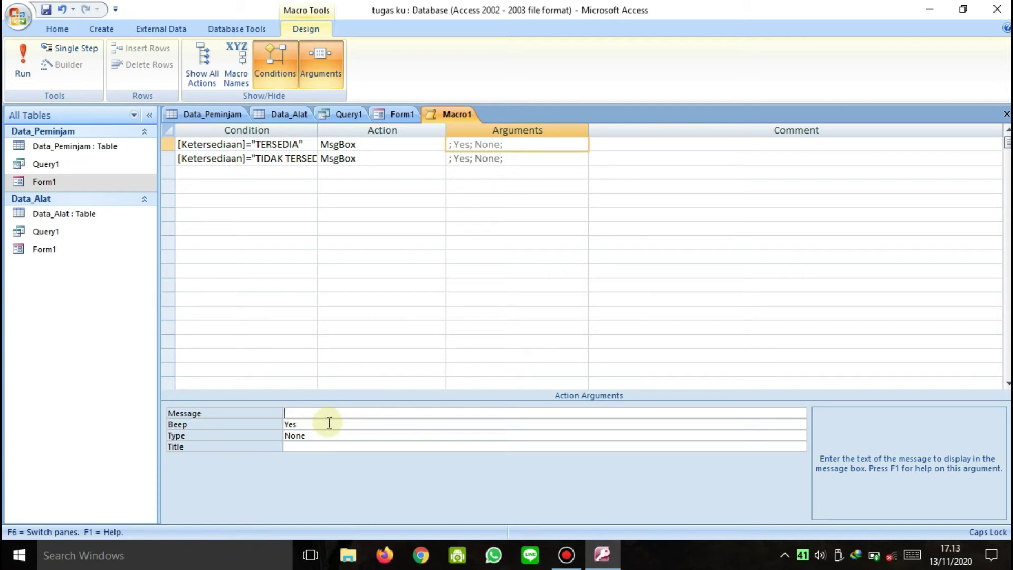
key(Caps_Lock)
key(Caps_Lock)
text(S)
key(Caps_Lock)
text(udahj)
key(Caps_Lock)
text(D)
key(Caps_Lock)
text(ikembalikan)
- Set the TERSEDIA row's message box type to Information and its title to "Status Peminjaman"
click(496, 436)
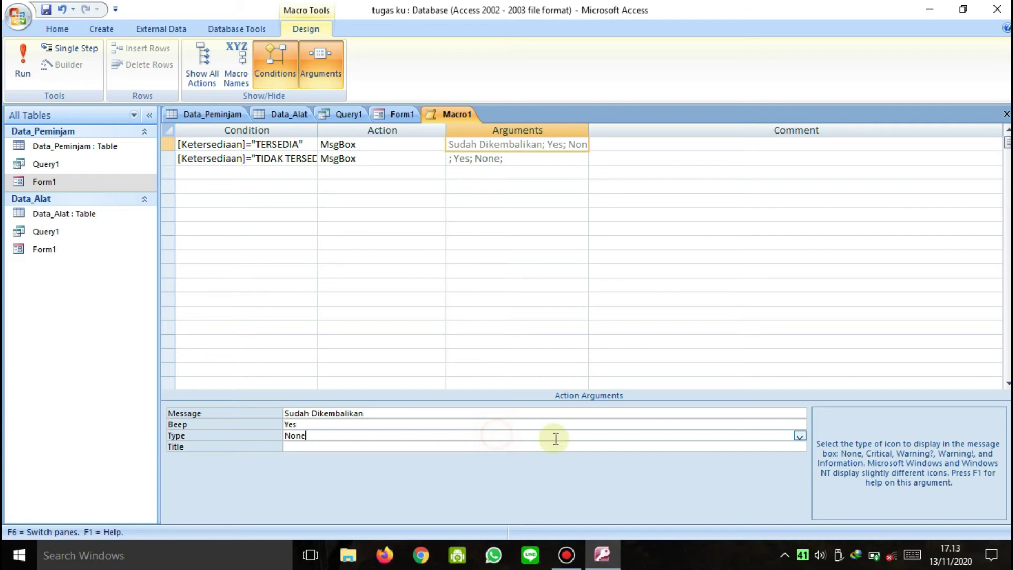
click(800, 435)
click(676, 502)
click(800, 436)
click(760, 488)
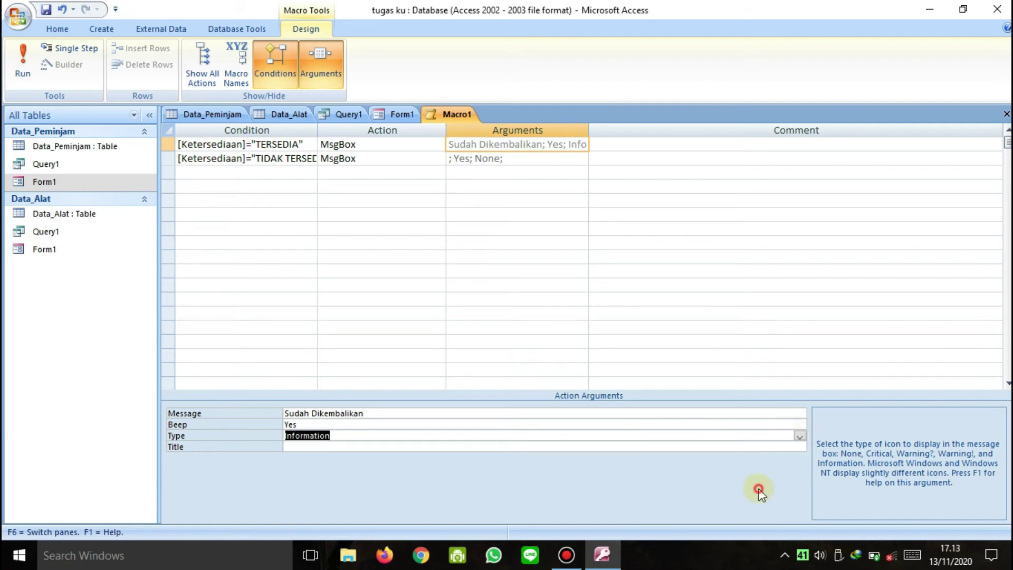
click(663, 448)
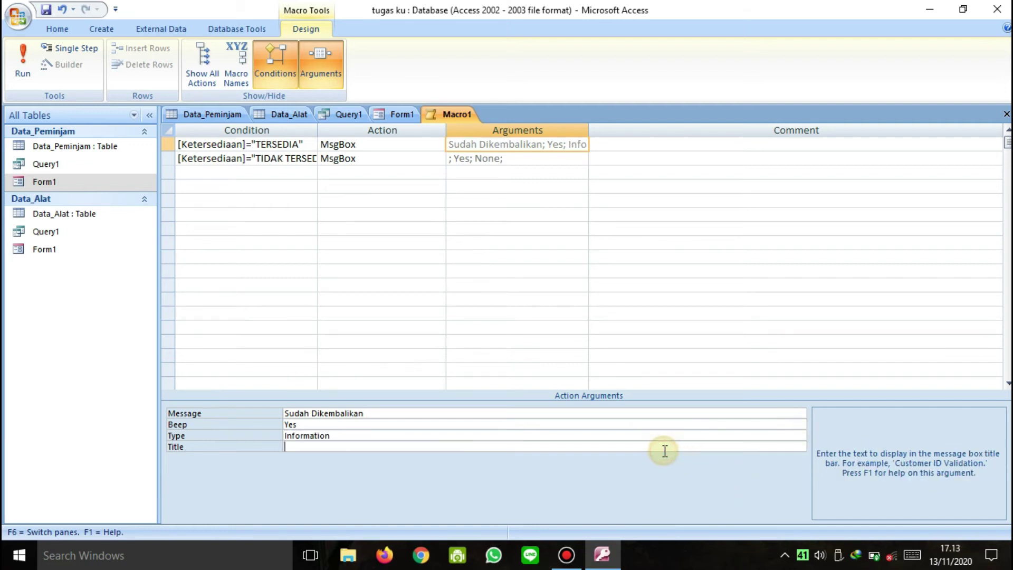
text(Status Peminjaman)
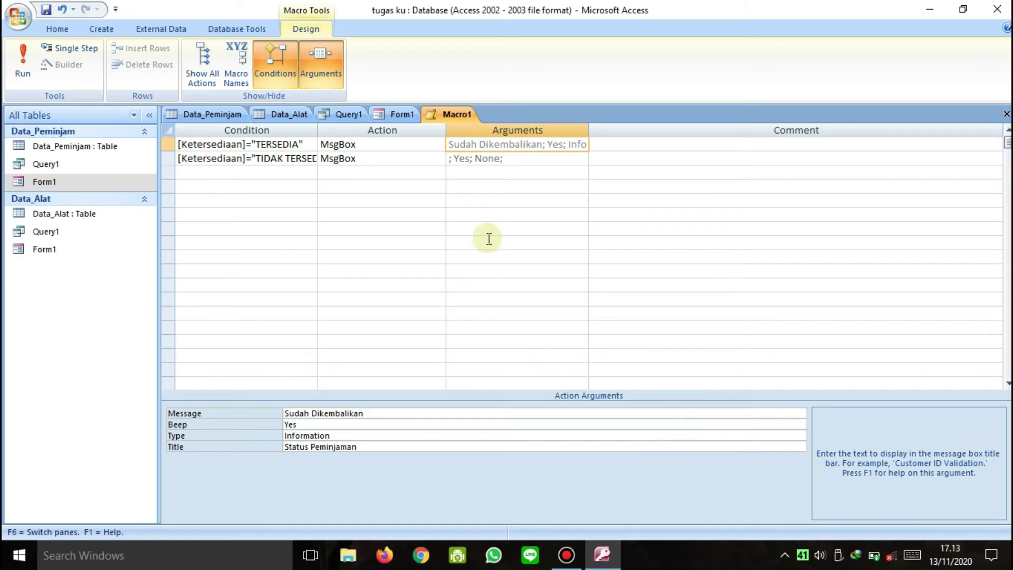
- Give the TIDAK TERSEDIA row's message box the message "Belum Dikembalikan", type Critical and title "Status Peminjaman"
click(515, 161)
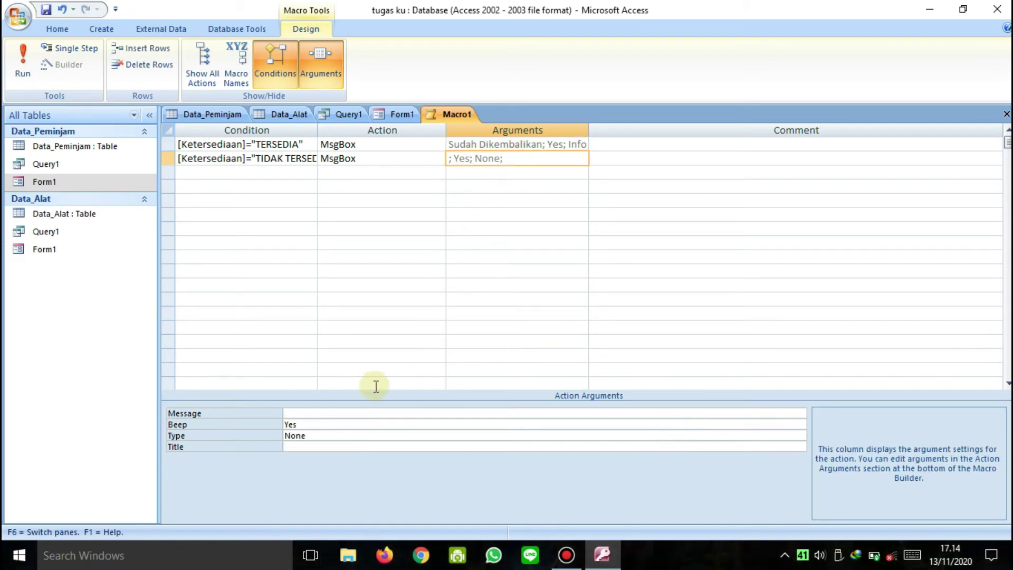
click(346, 413)
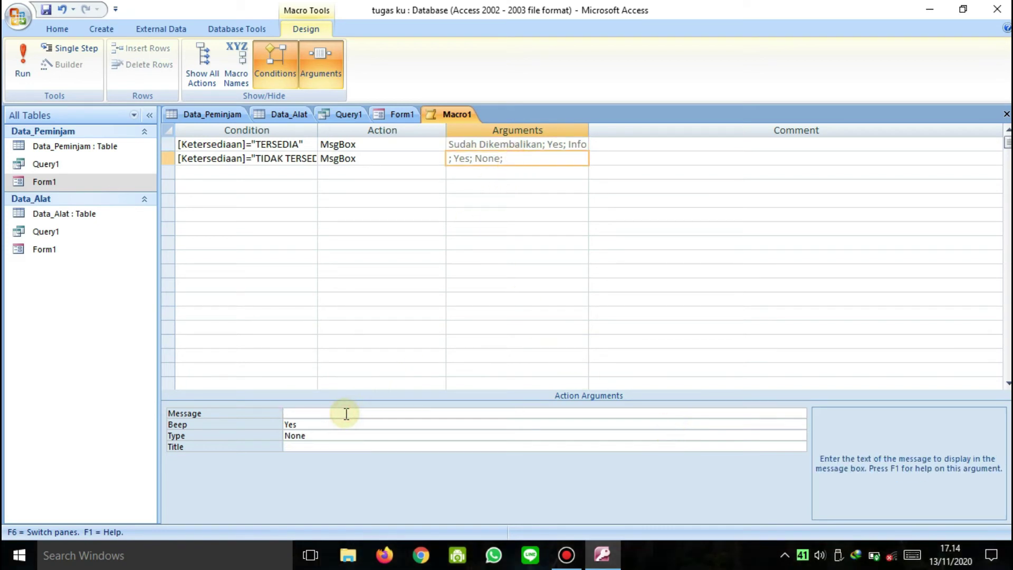
text(Belum Dikembala)
text(kan)
click(459, 436)
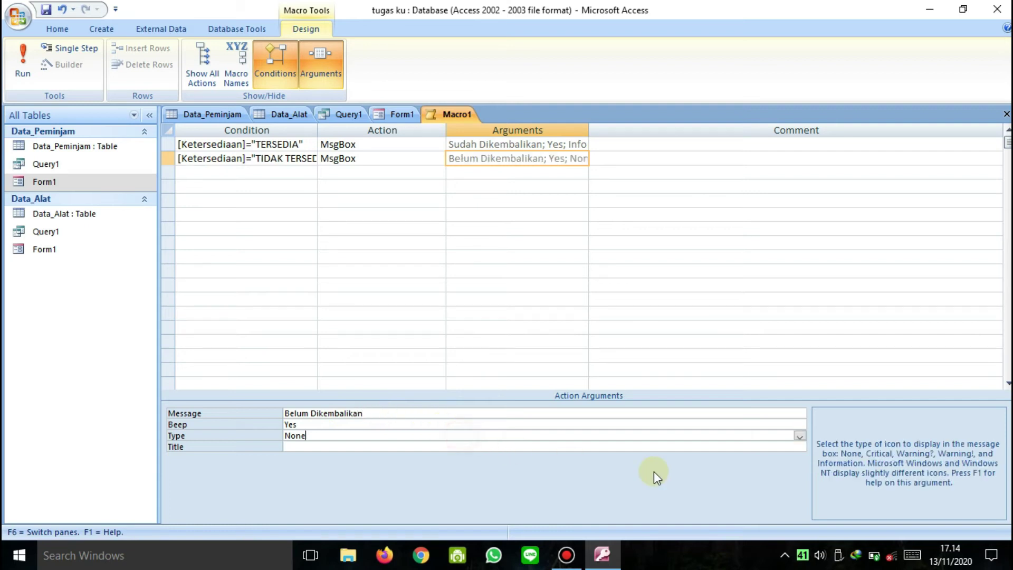
click(800, 436)
click(753, 457)
click(474, 447)
text(Sa)
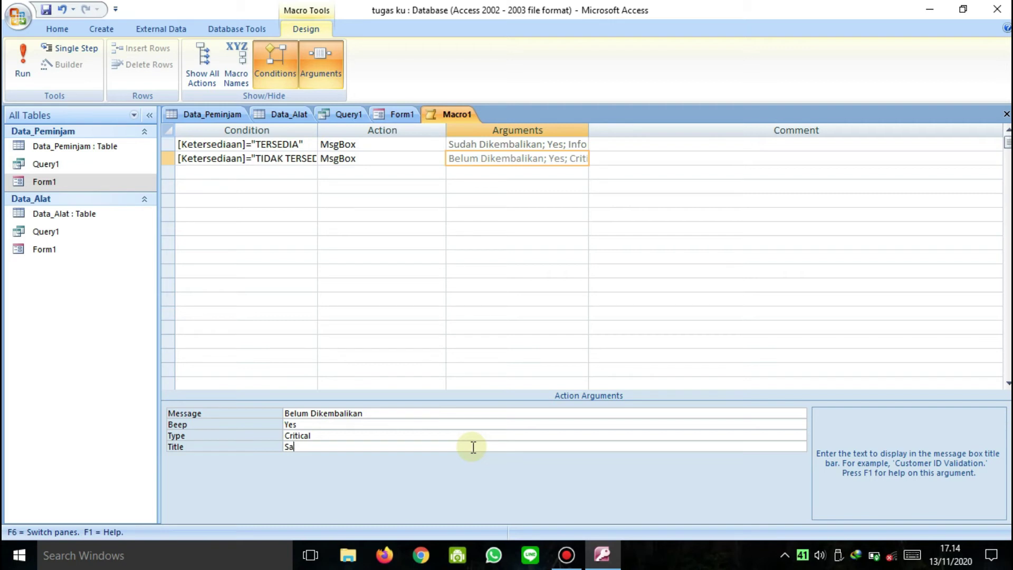
text(atus Peminjaman)
- Save the macro as Macro1 and try to run it
click(23, 69)
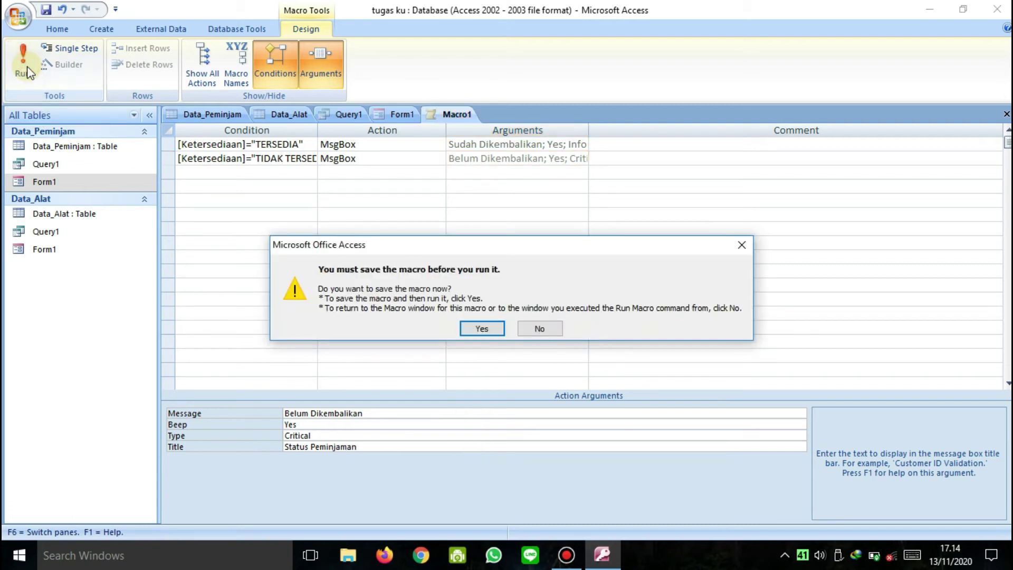
click(476, 329)
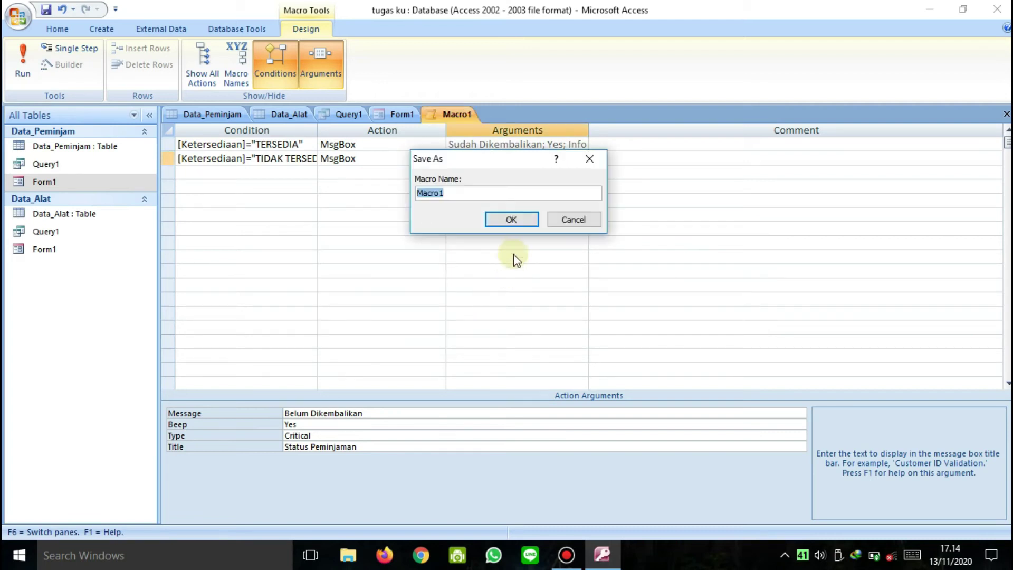
click(512, 219)
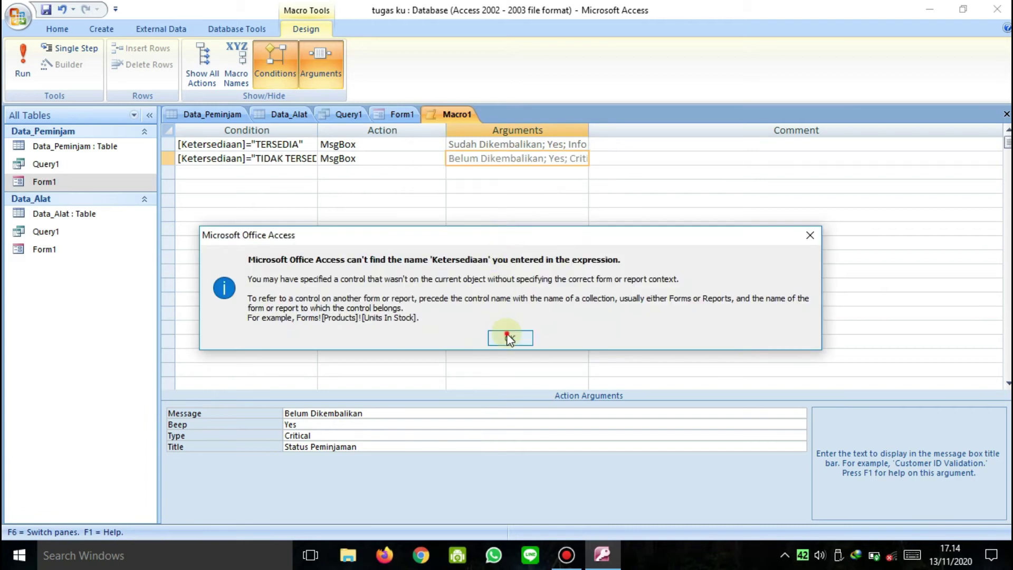
click(508, 336)
- Open Form1 from the Data_Alat group and switch it to Design View
click(88, 252)
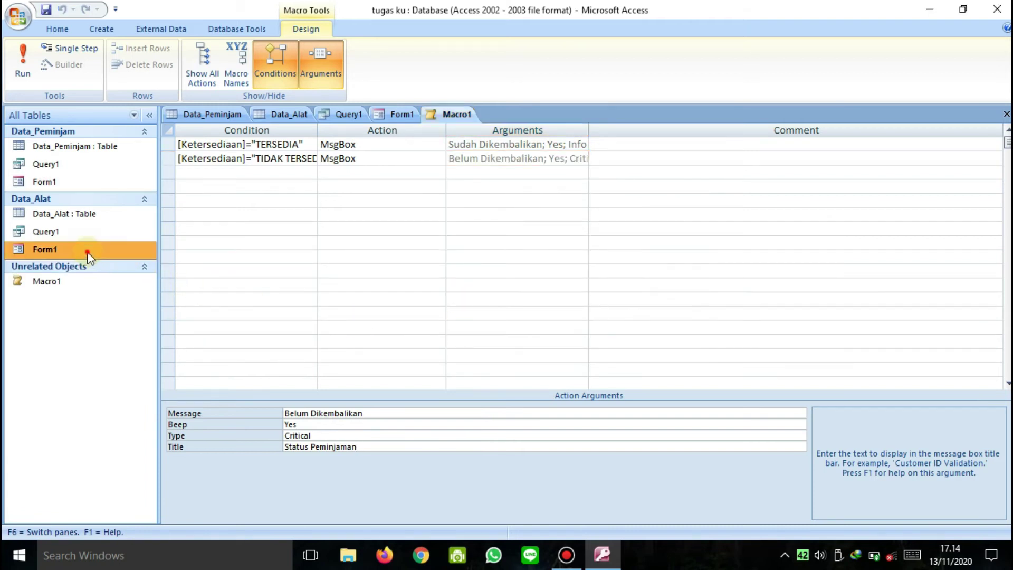
double_click(87, 252)
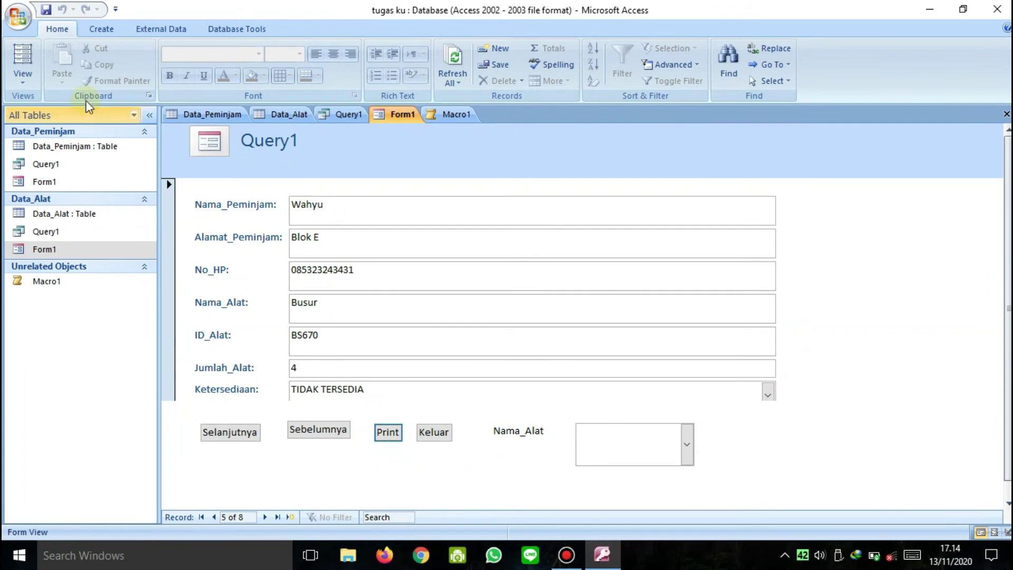
click(23, 77)
click(65, 174)
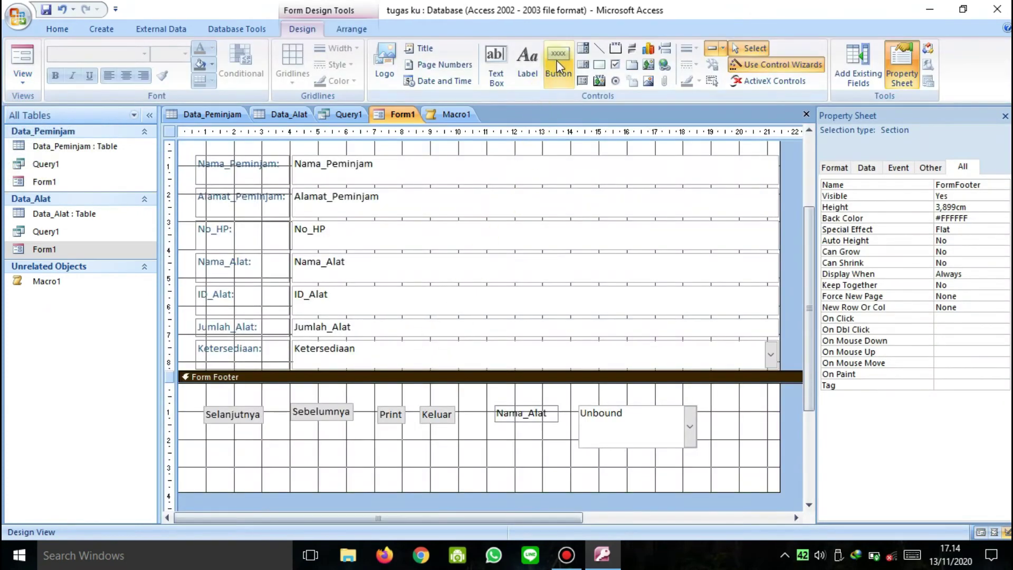
- Add a command button below Print in the form footer that runs Macro1, using the MS Access Macro picture
click(559, 67)
drag(347, 438, 458, 468)
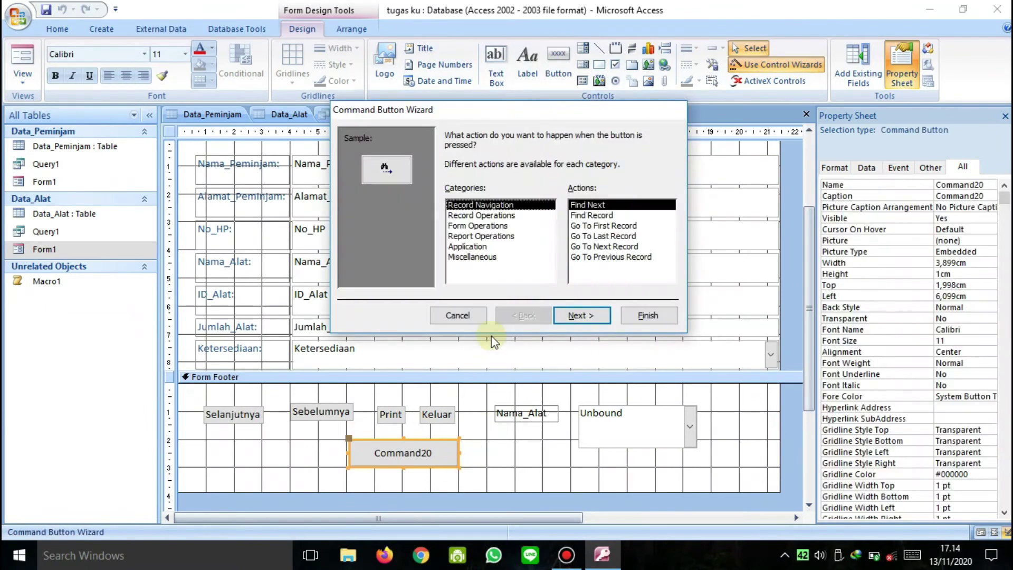
click(481, 258)
click(594, 227)
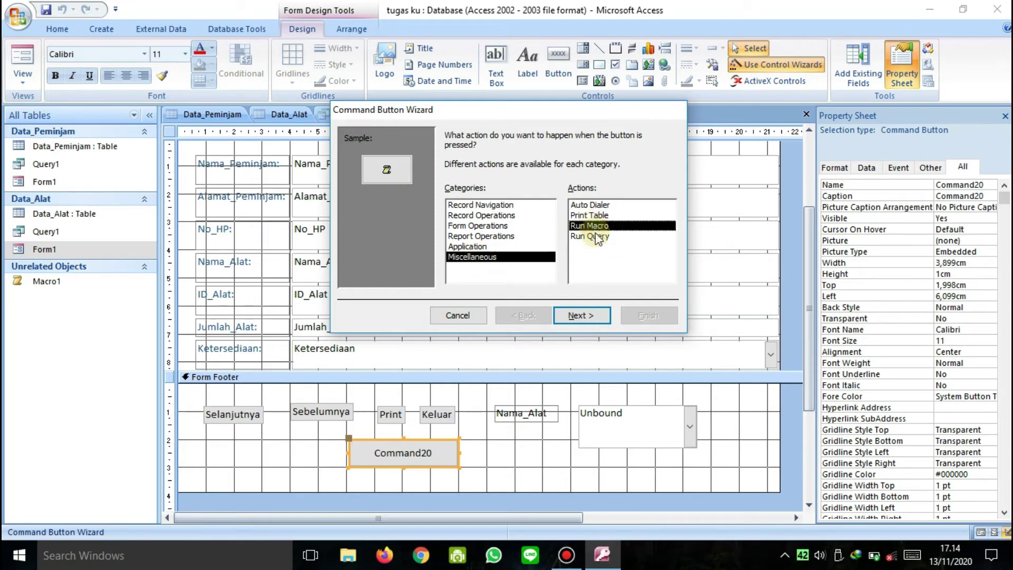
click(581, 317)
click(581, 318)
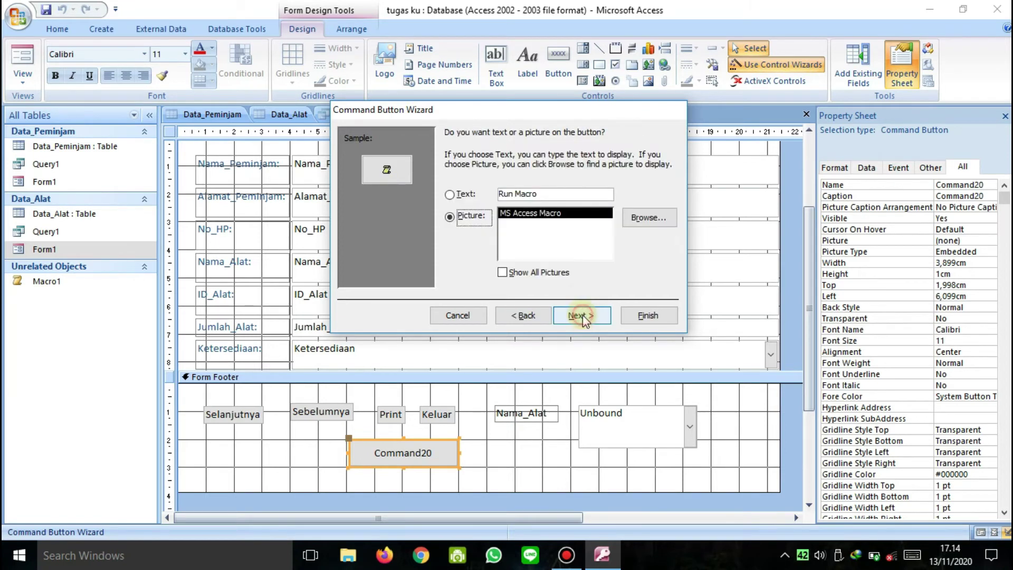
click(582, 318)
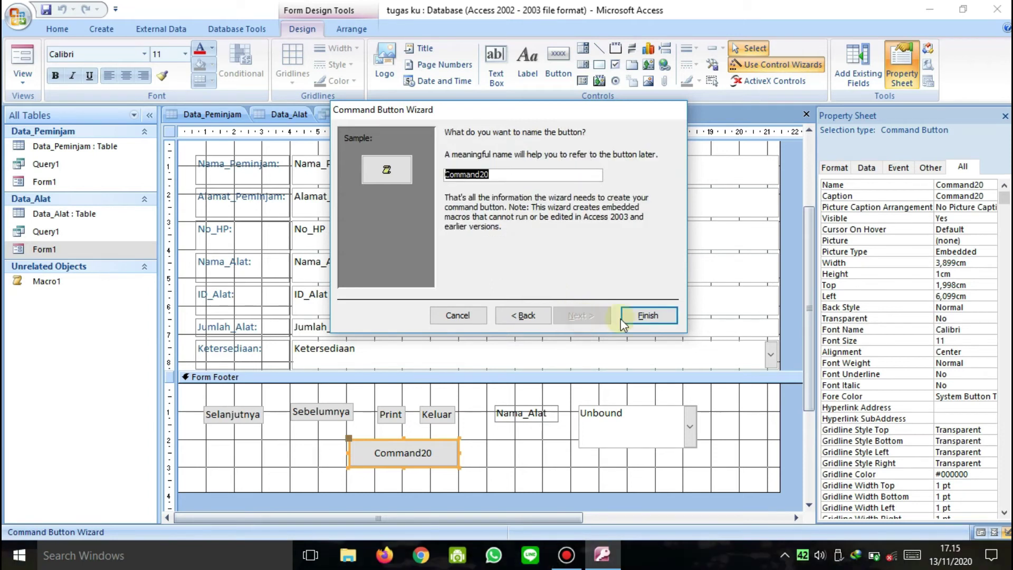
click(649, 315)
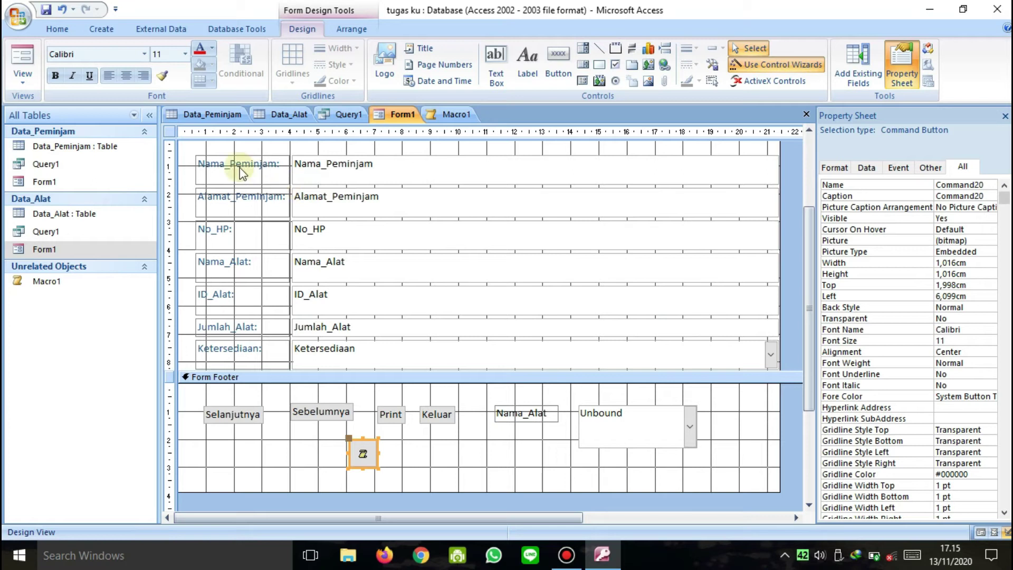
- Switch the form to Form View and test the macro button on the second record, dismissing its message
click(24, 57)
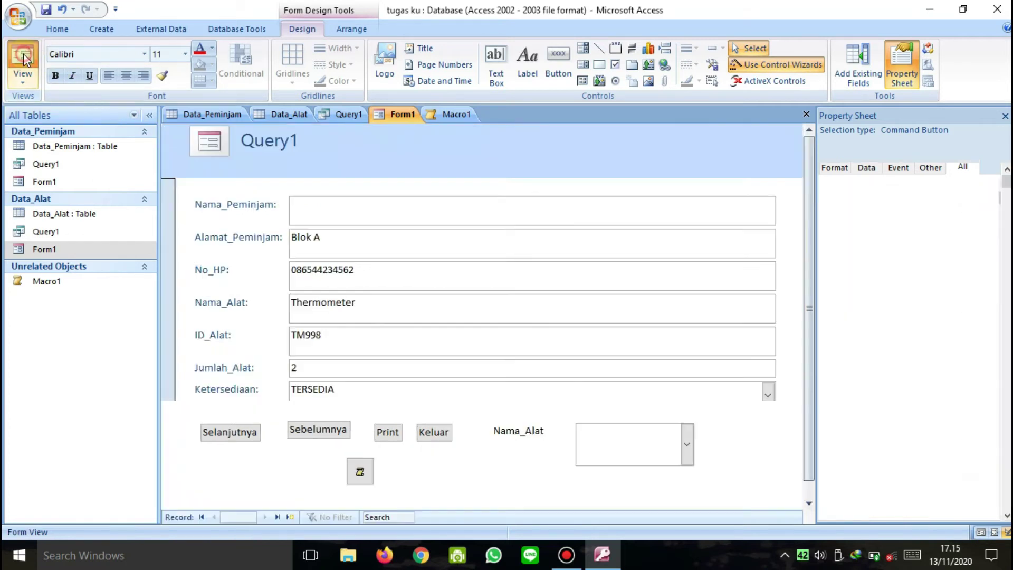
click(328, 432)
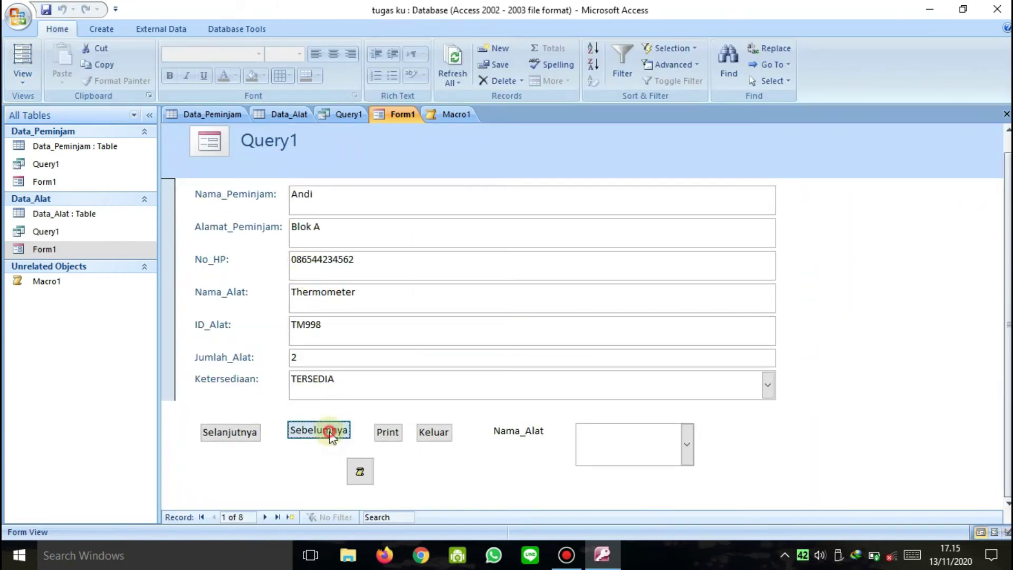
click(553, 322)
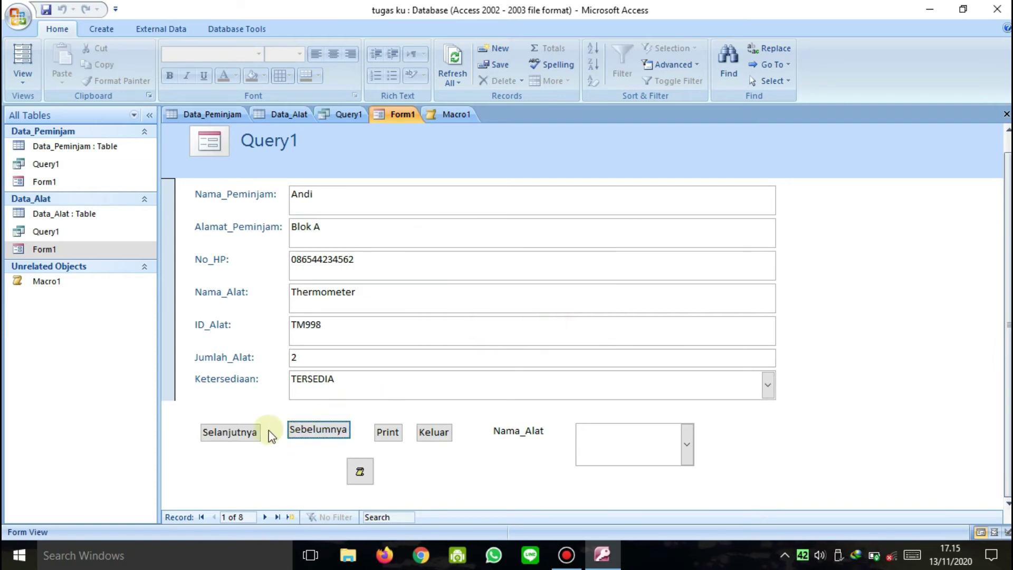
click(248, 431)
click(357, 470)
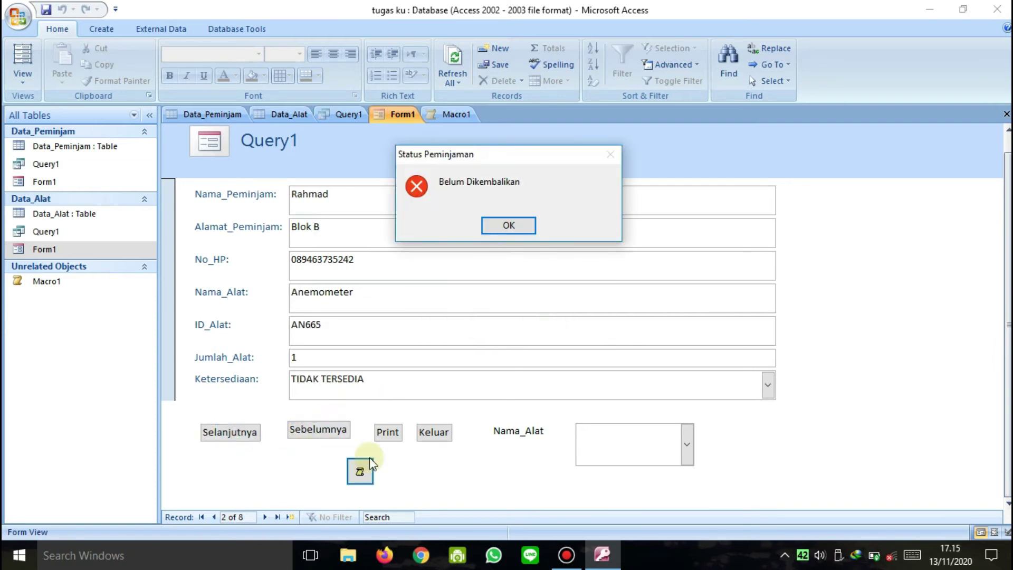
click(509, 226)
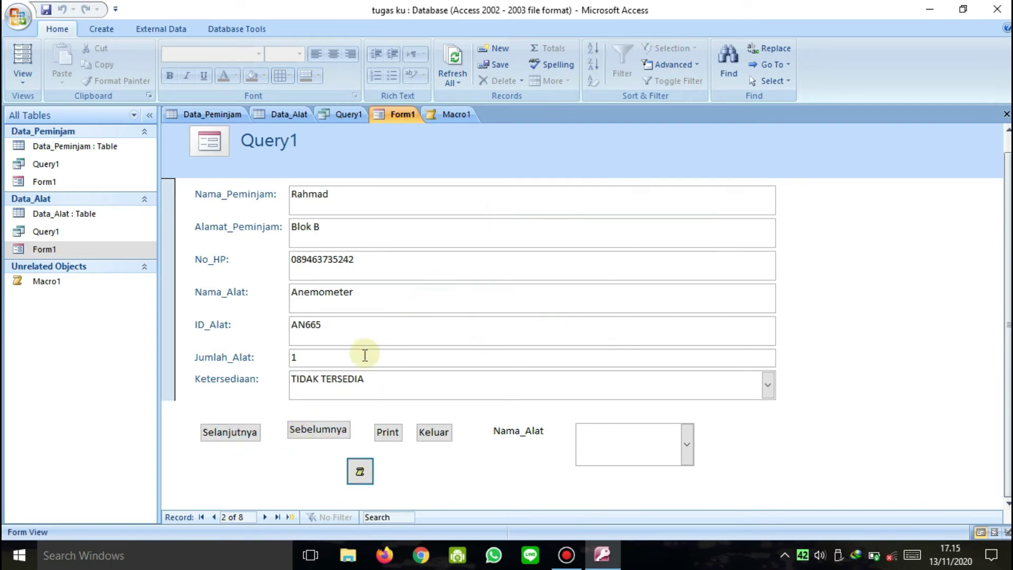
- Test the macro button on the third and fourth records, dismissing each status message
click(233, 435)
click(360, 472)
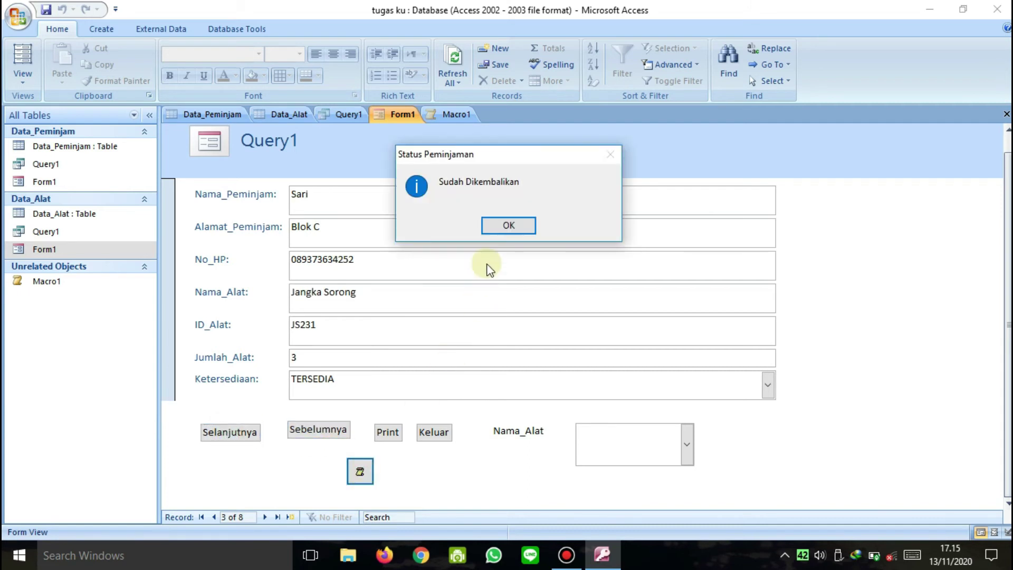
click(504, 227)
click(209, 436)
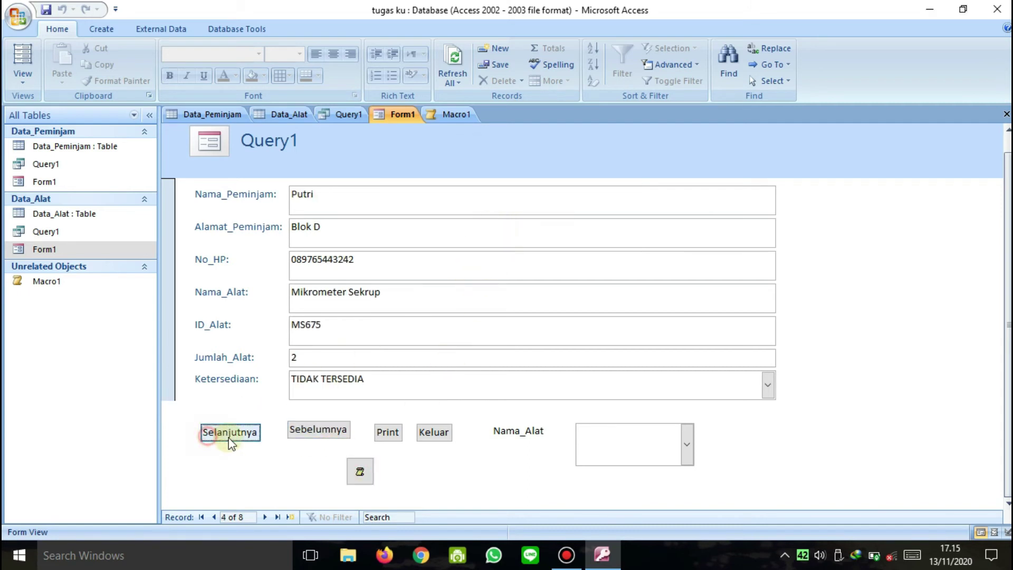
click(358, 471)
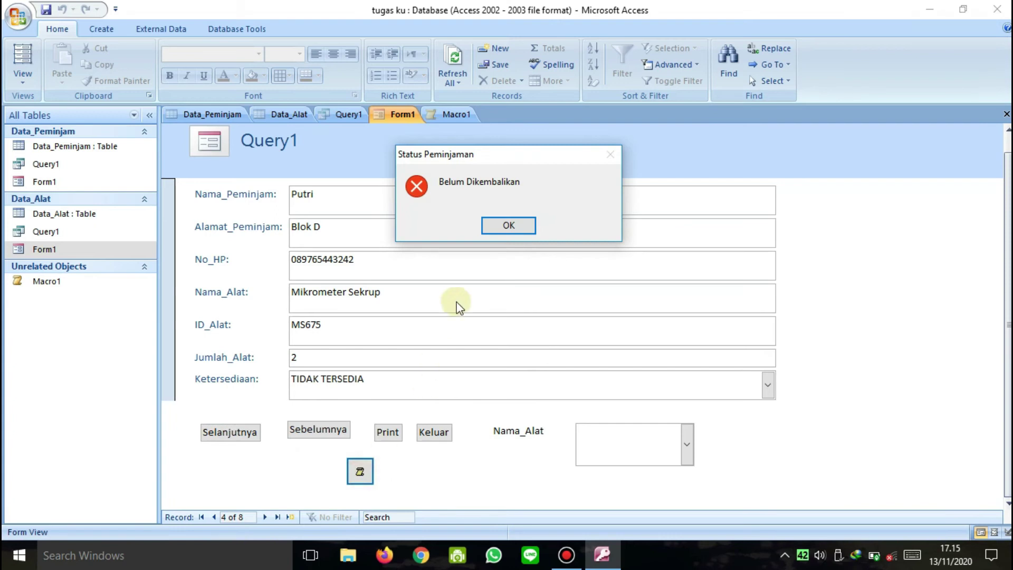
click(504, 227)
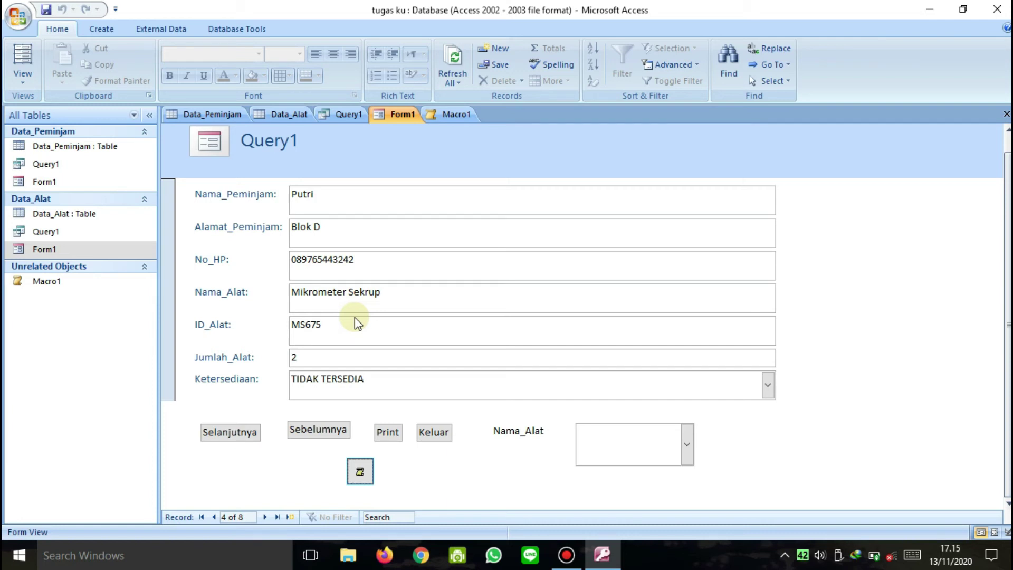
- Save Form1, and close the database and the Database access folder window
click(18, 20)
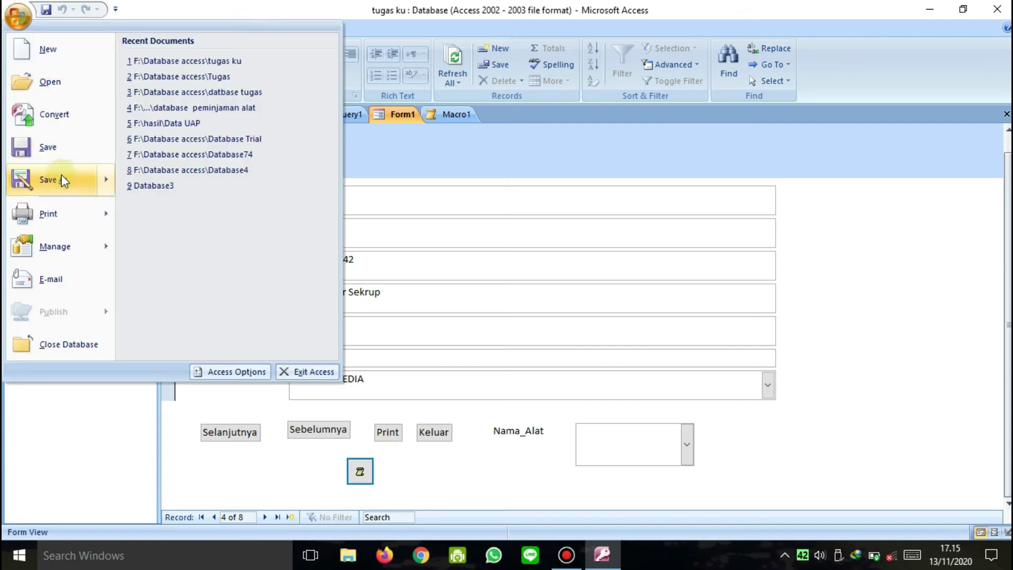
click(74, 151)
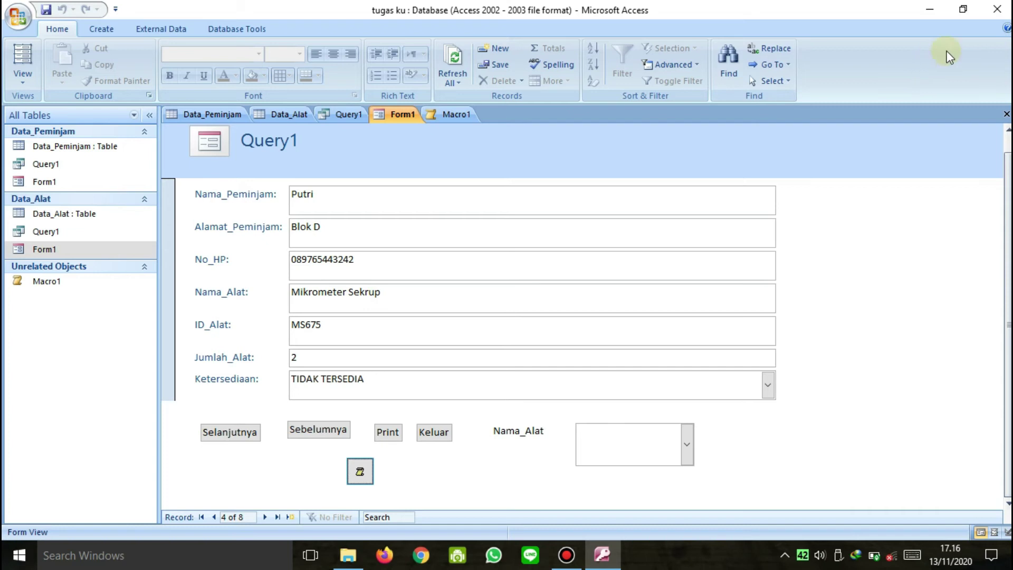
click(999, 12)
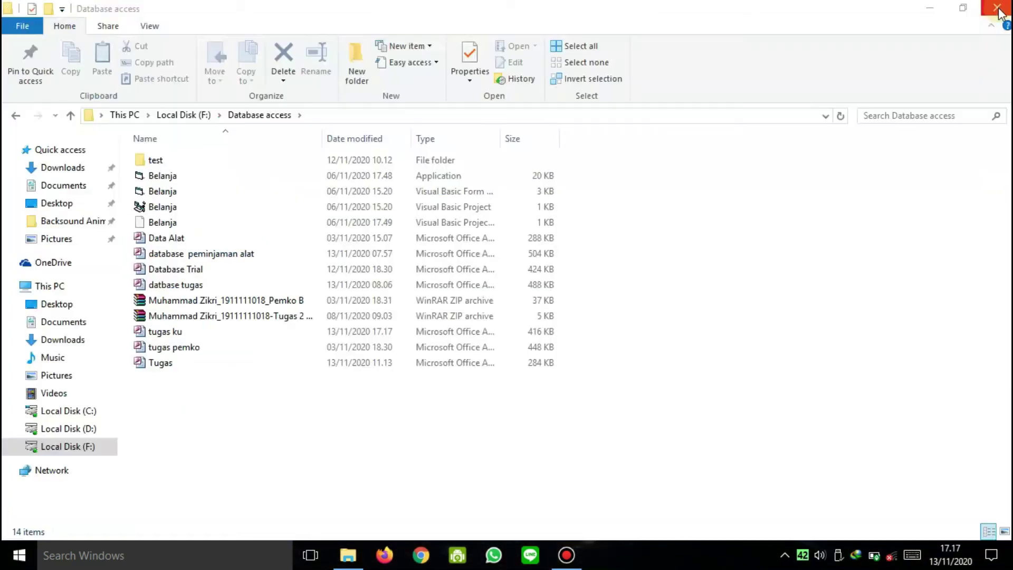
click(999, 11)
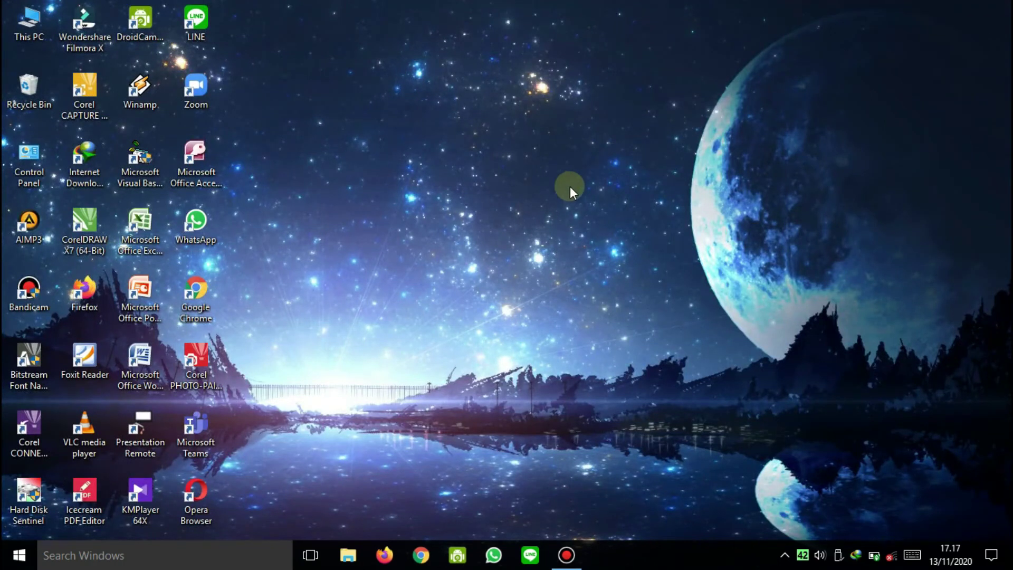
- Launch Microsoft Visual Basic 6.0 and create a new Standard EXE project
click(140, 166)
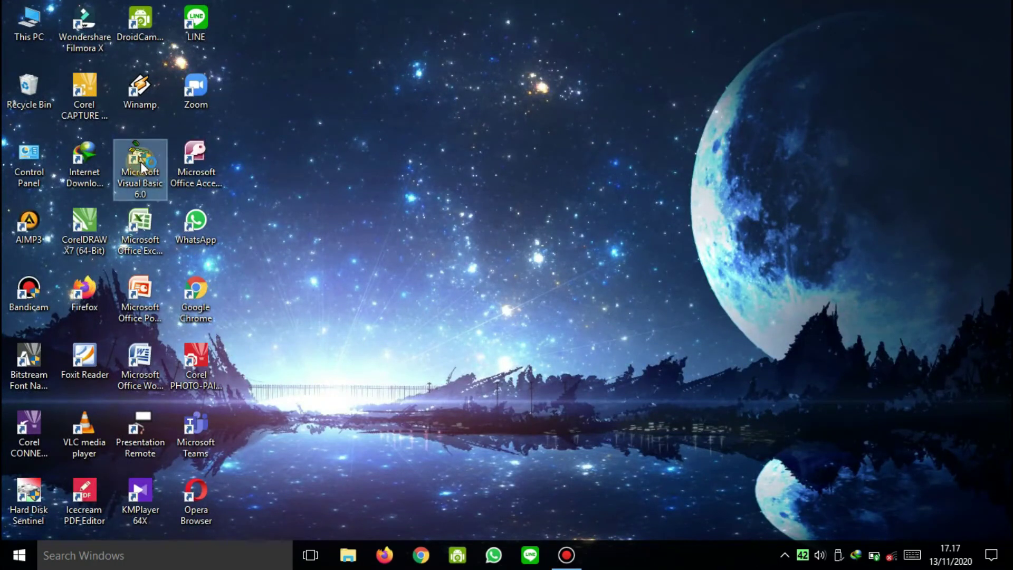
double_click(141, 164)
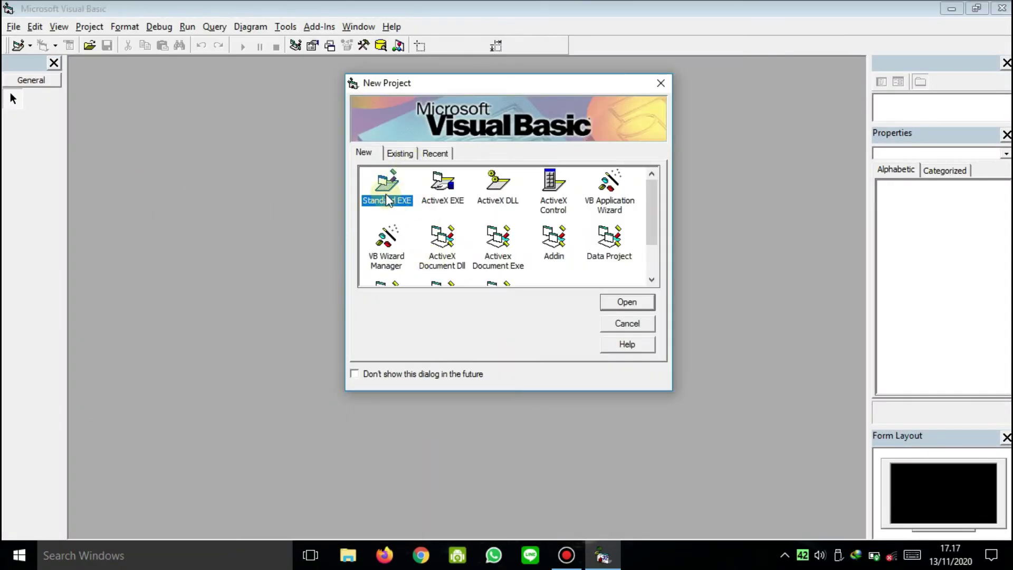
click(628, 302)
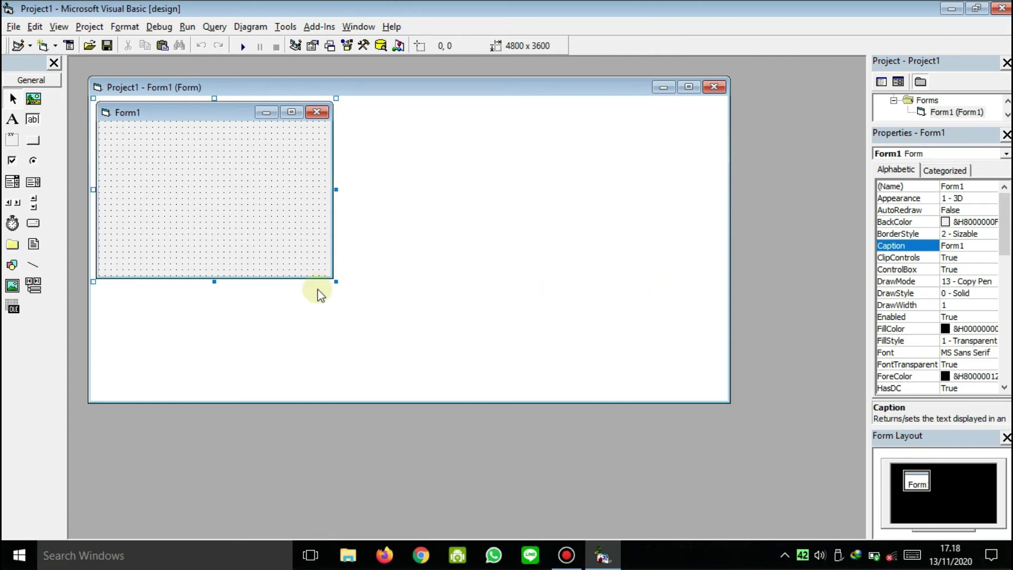
- Enlarge Form1 to about 11040 x 7185 and make its designer window taller to fit
drag(212, 282, 217, 377)
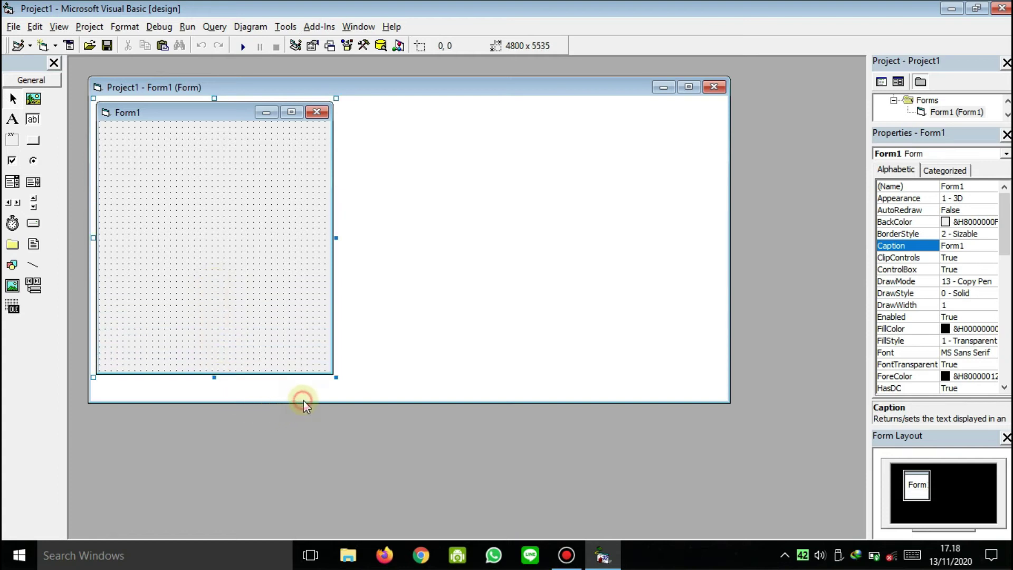
drag(310, 403, 315, 494)
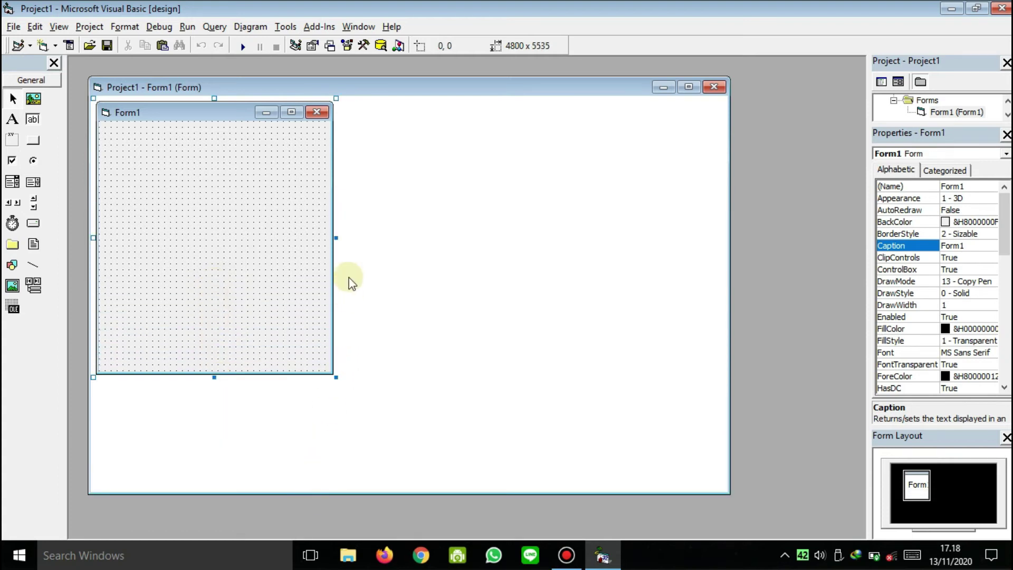
drag(336, 237, 552, 248)
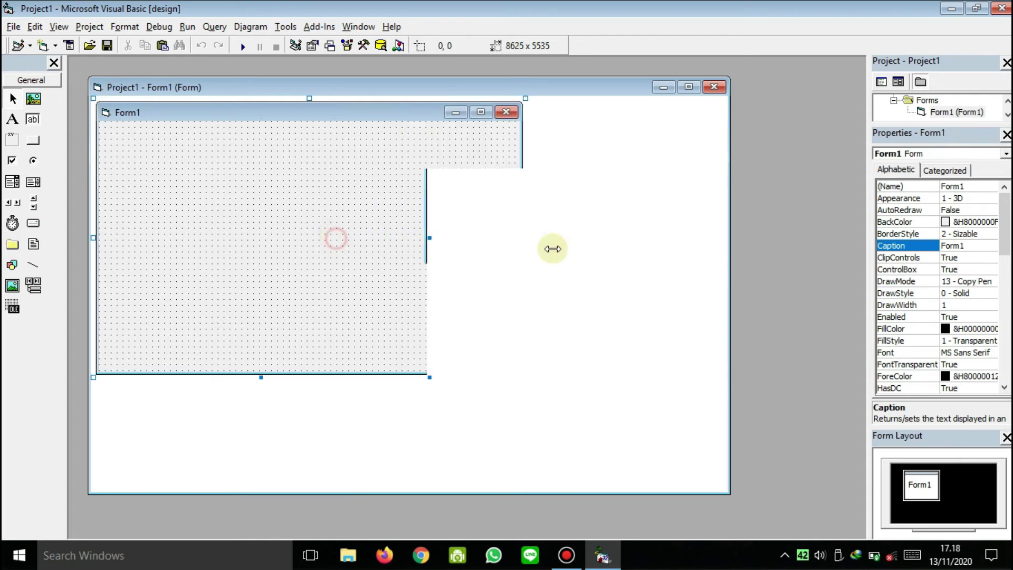
drag(369, 375, 371, 457)
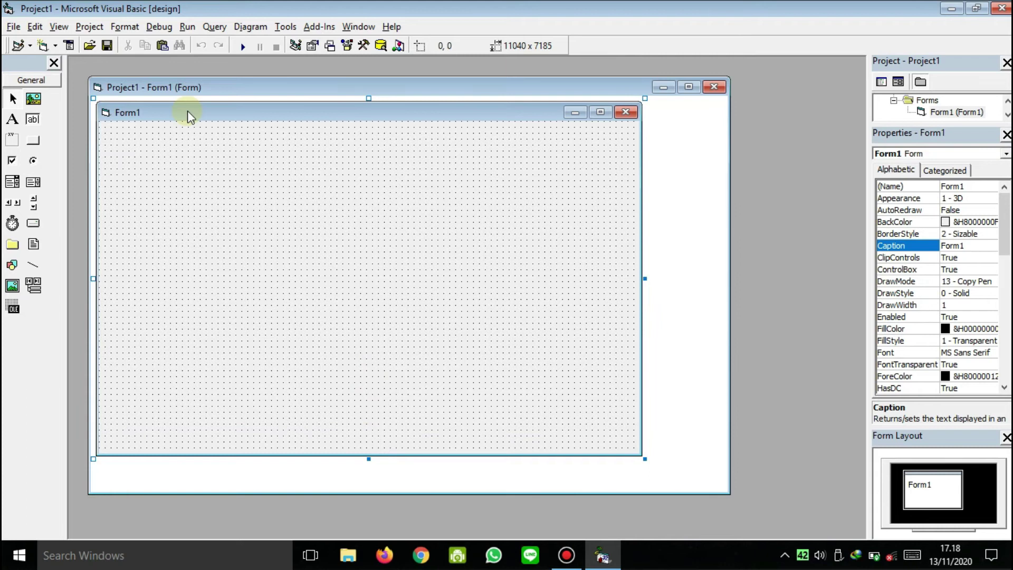
- Add a column of labels captioned Nama_Peminjam, Alamat_Peminjam, No_HP, Nama_Alat, ID_Alat, Jumlah Alat and Ketersediaan on Form1
click(13, 120)
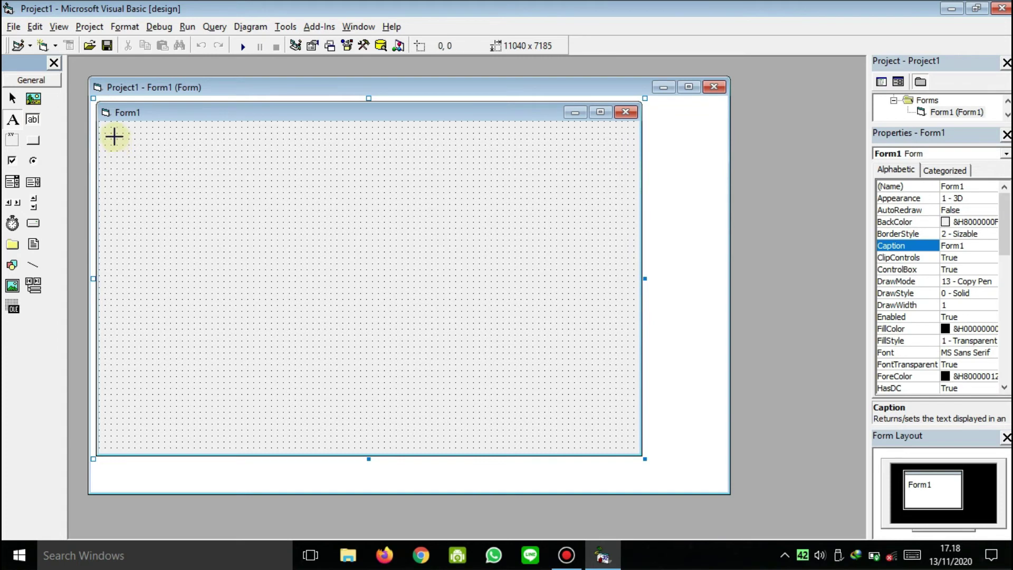
drag(117, 139, 192, 150)
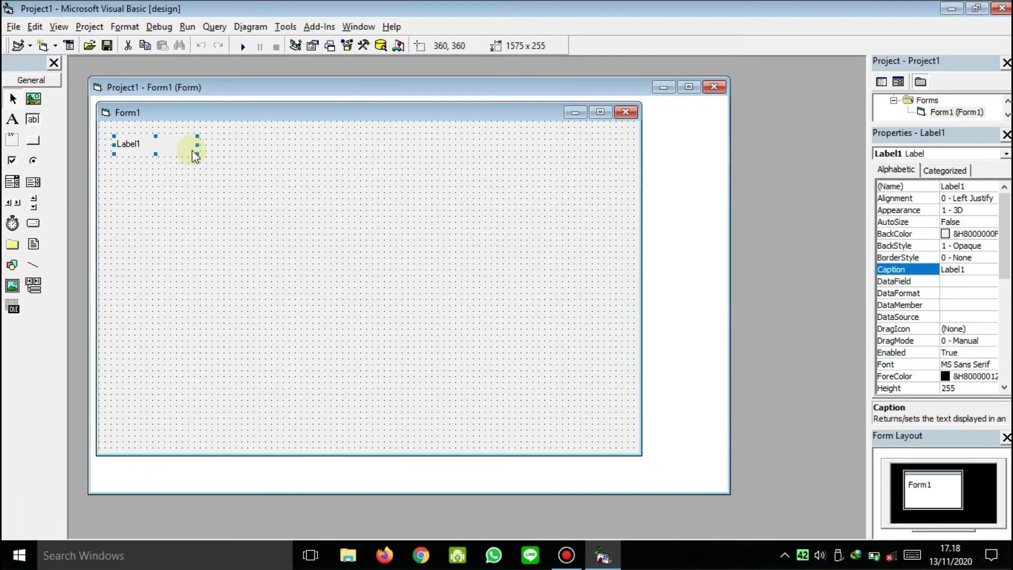
click(968, 269)
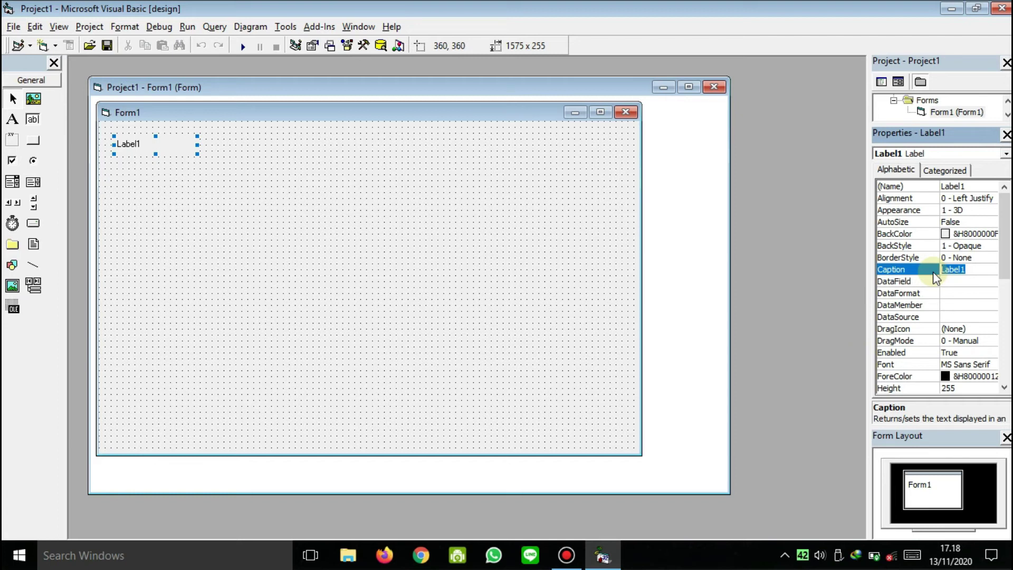
click(433, 277)
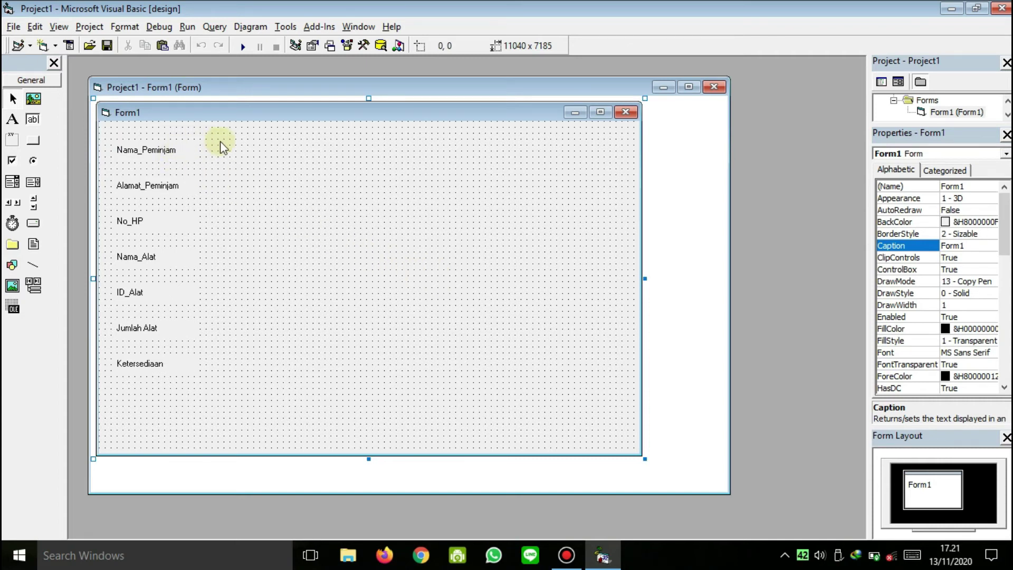
- Add an empty text box beside each of the seven labels, from Nama_Peminjam to Ketersediaan
click(33, 118)
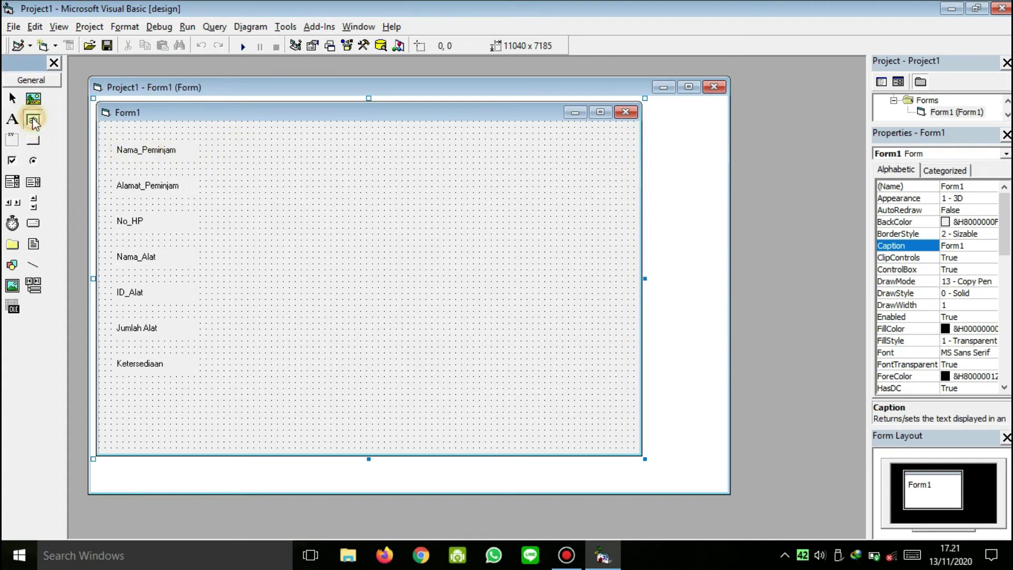
click(232, 139)
drag(232, 139, 348, 164)
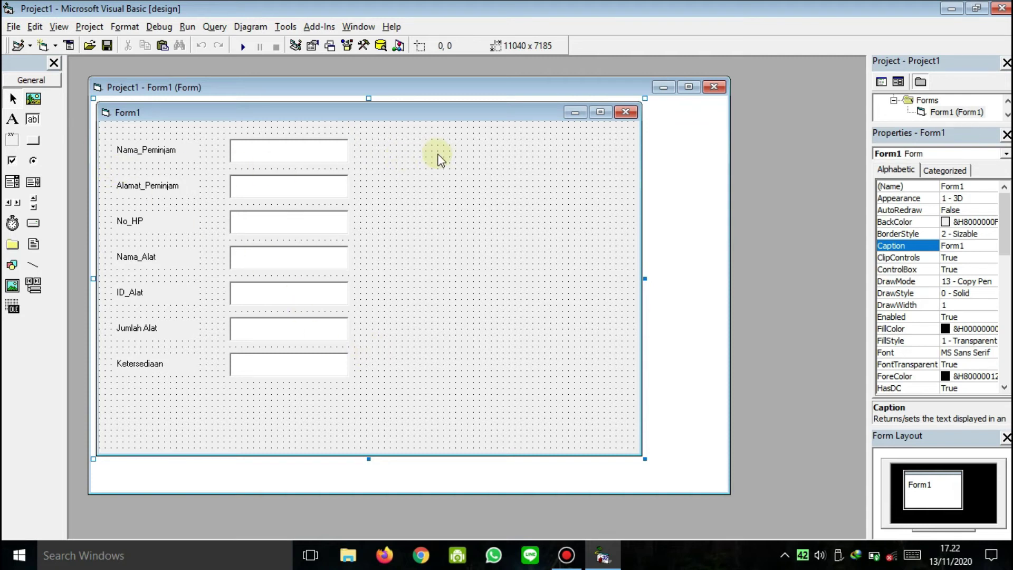
- Draw a frame about 3855 x 5175 in the empty area beside the text boxes
click(12, 139)
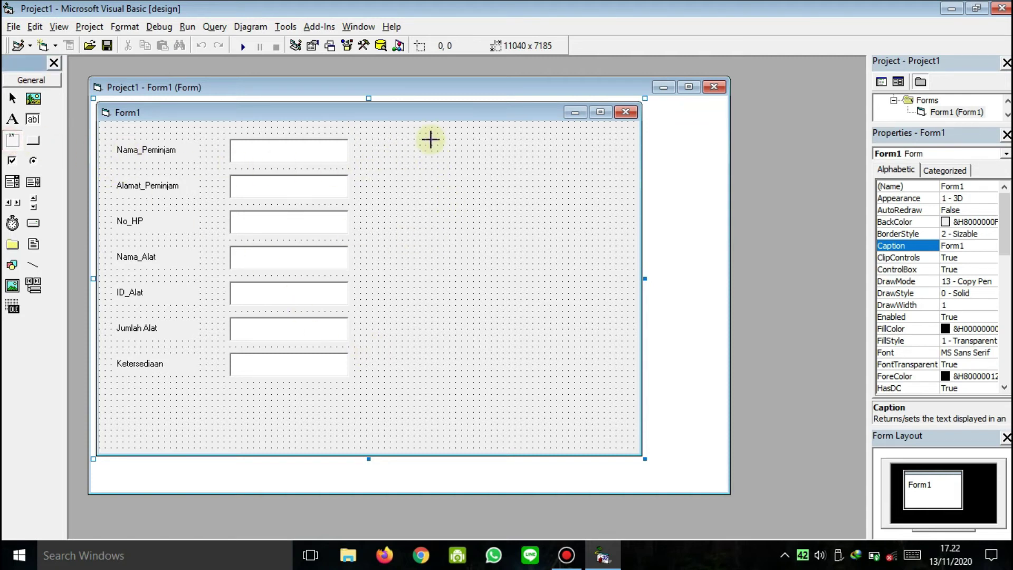
drag(431, 145, 622, 400)
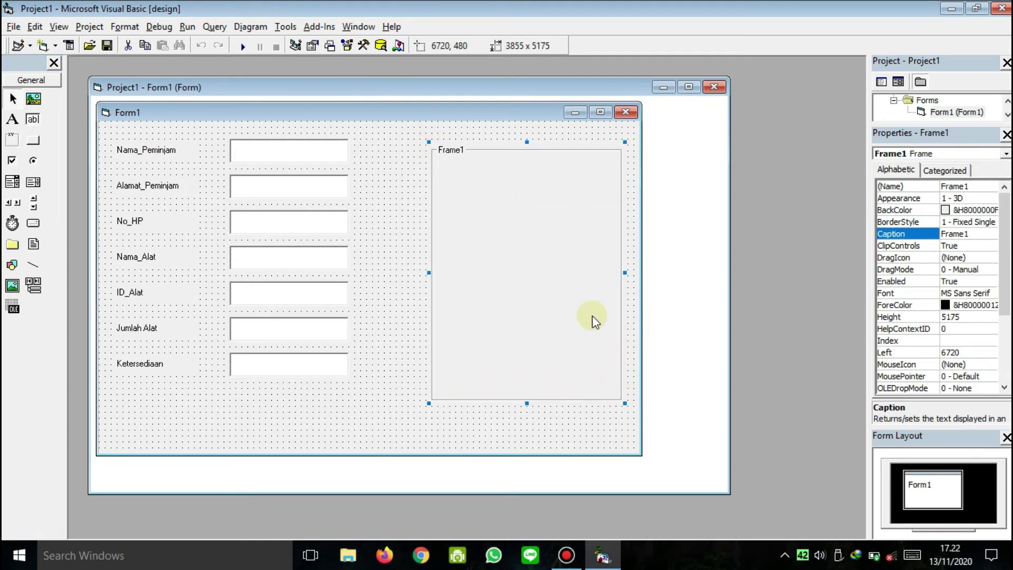